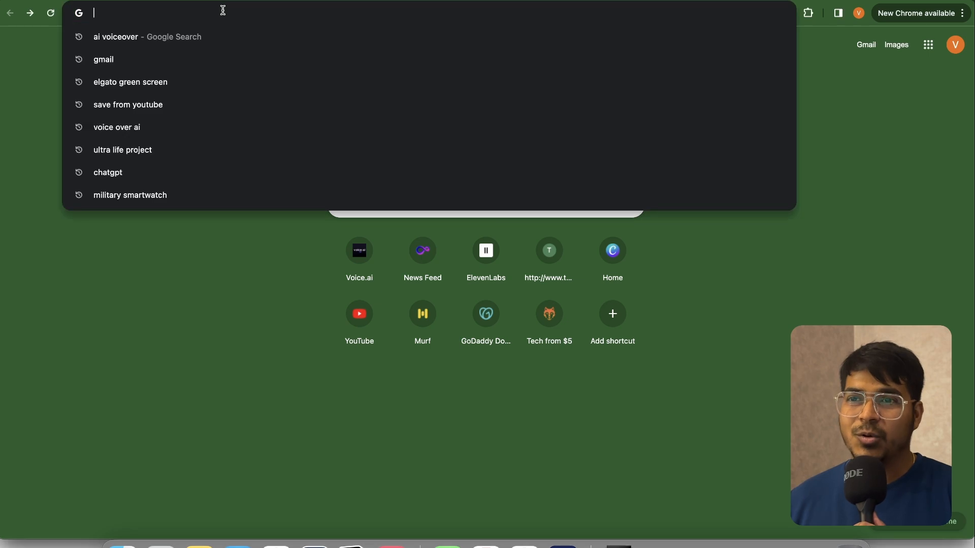
# Step: Open elevenlabs.io/app/speech-synthesis and look through the Text to Speech settings and the full story script
pyautogui.write('elevenlabs.io/app/speech-synthesis')
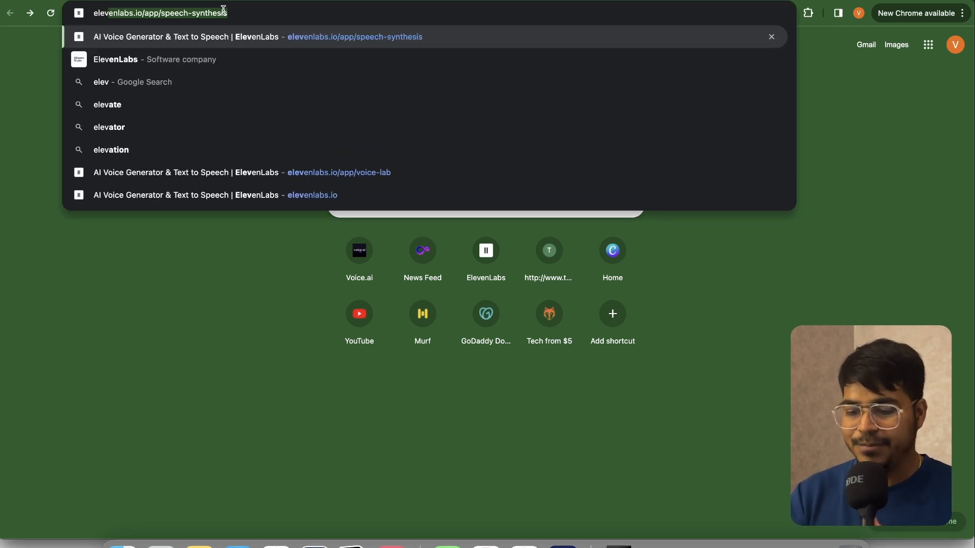
pyautogui.press('Return')
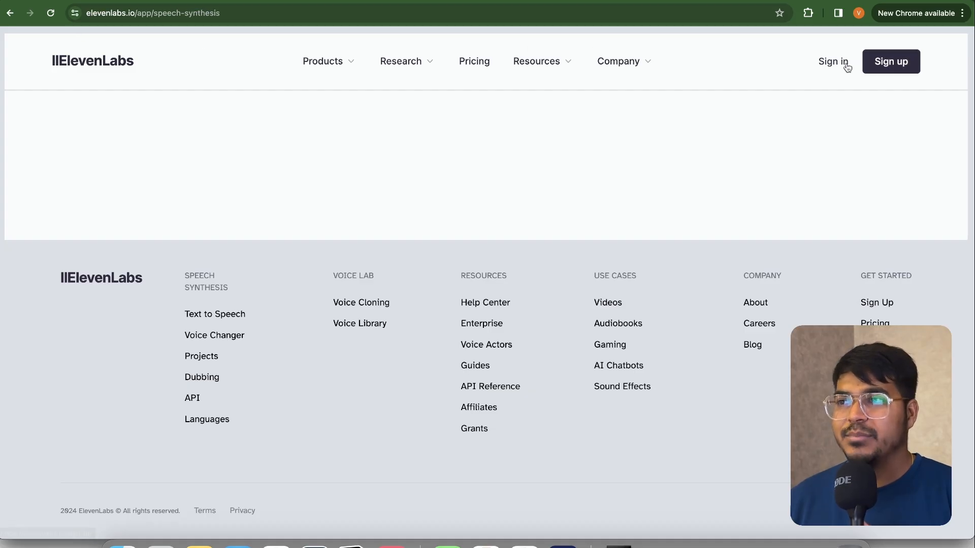
pyautogui.scroll(-1, 180, 181)
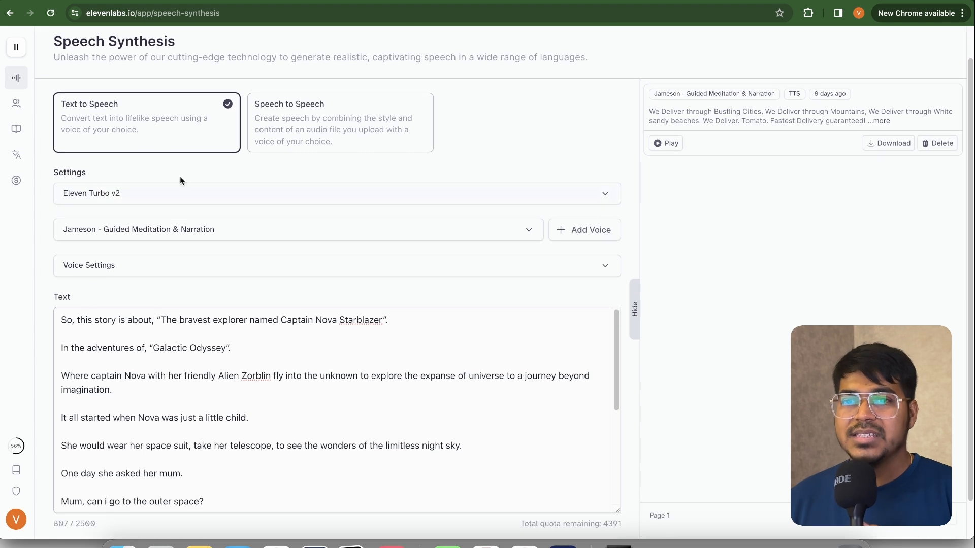
pyautogui.scroll(-5, 311, 367)
pyautogui.scroll(5, 303, 362)
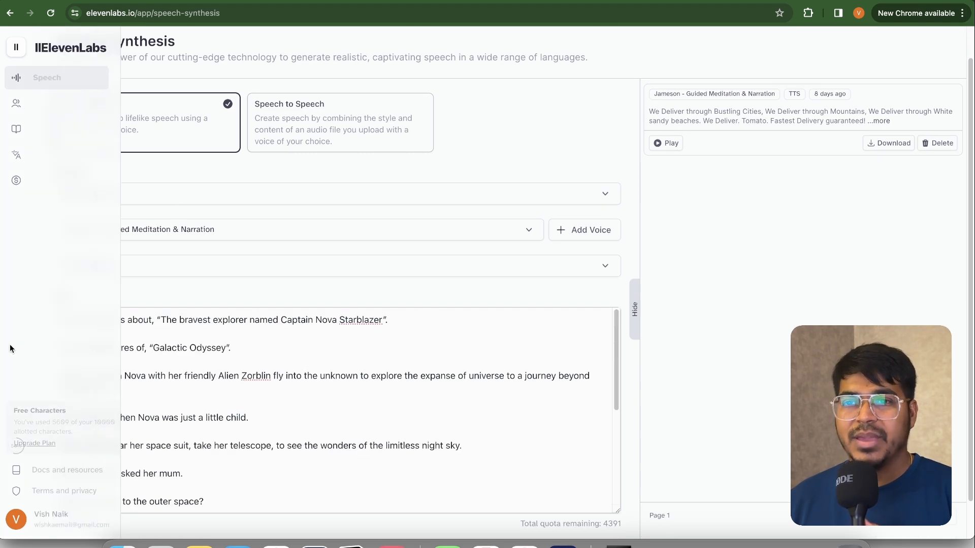
pyautogui.scroll(-6, 265, 471)
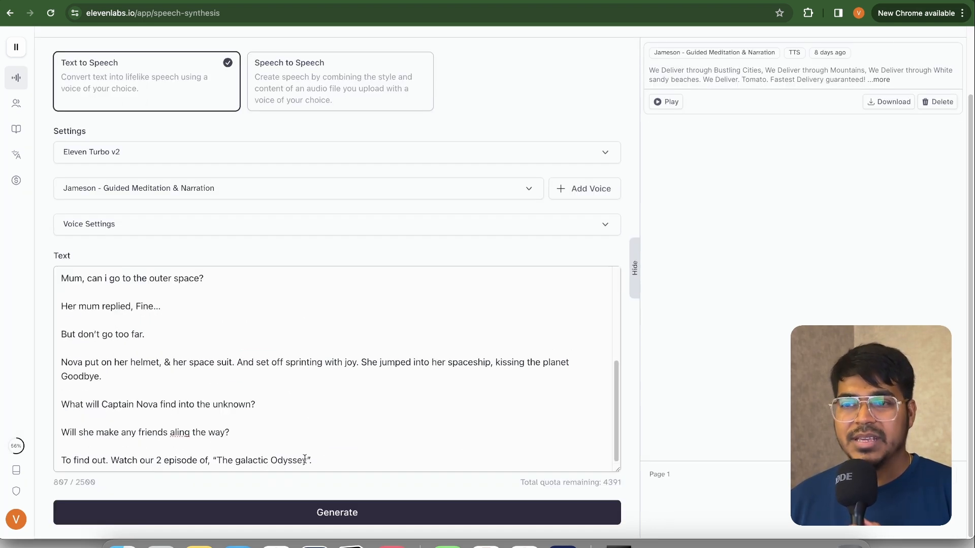
pyautogui.scroll(2, 314, 489)
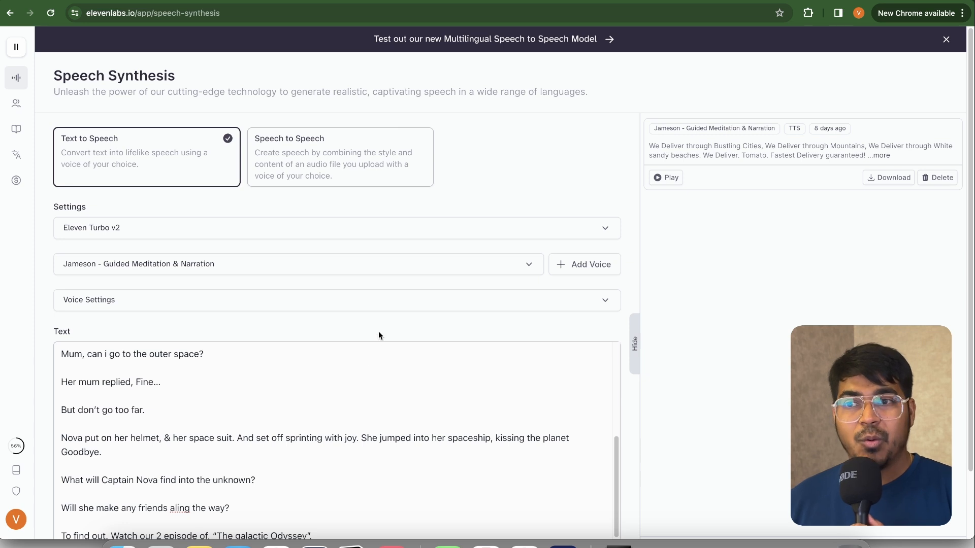
pyautogui.scroll(-2, 378, 333)
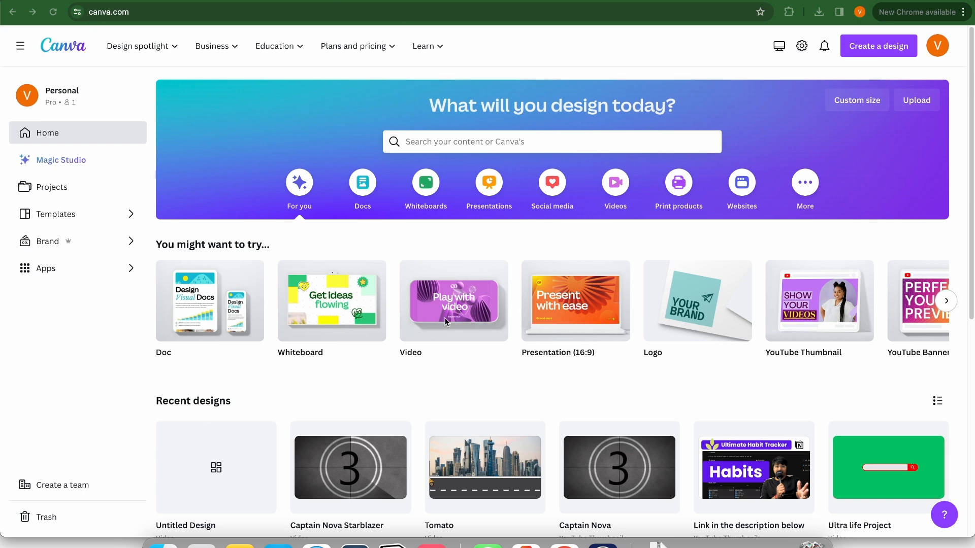
# Step: Create a blank Canva video design and fill its first page with the 5.1-second countdown clip from the uploaded videos
pyautogui.click(472, 303)
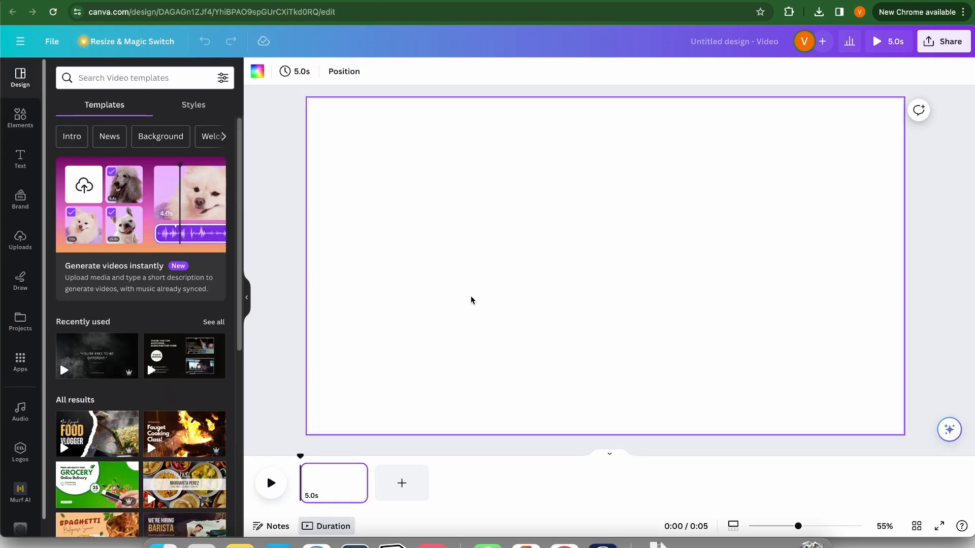
pyautogui.click(21, 115)
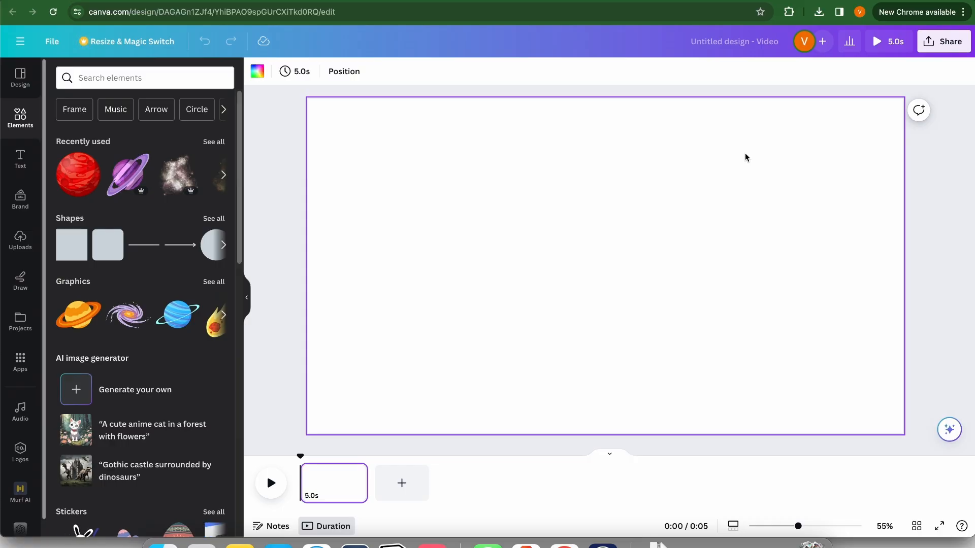
pyautogui.click(20, 240)
pyautogui.scroll(-15, 134, 352)
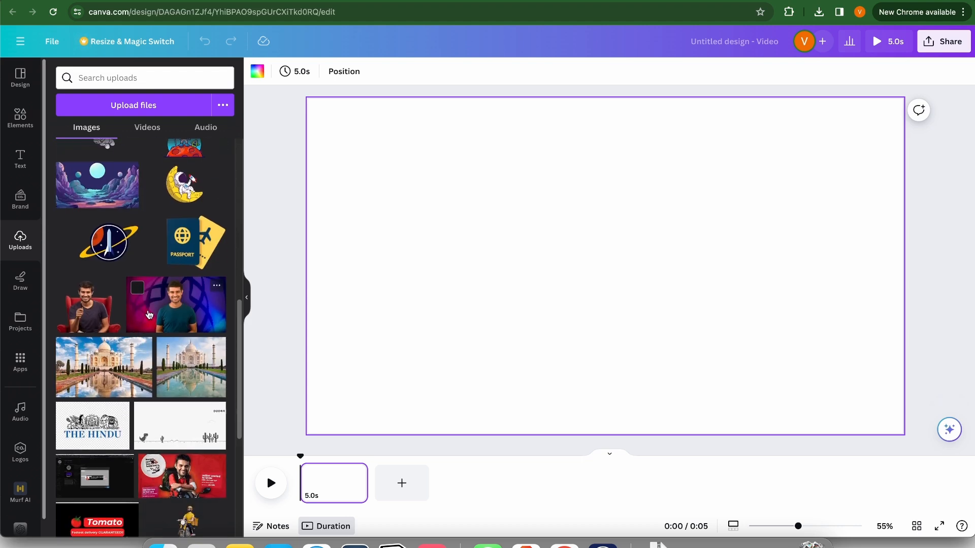
pyautogui.scroll(10, 166, 280)
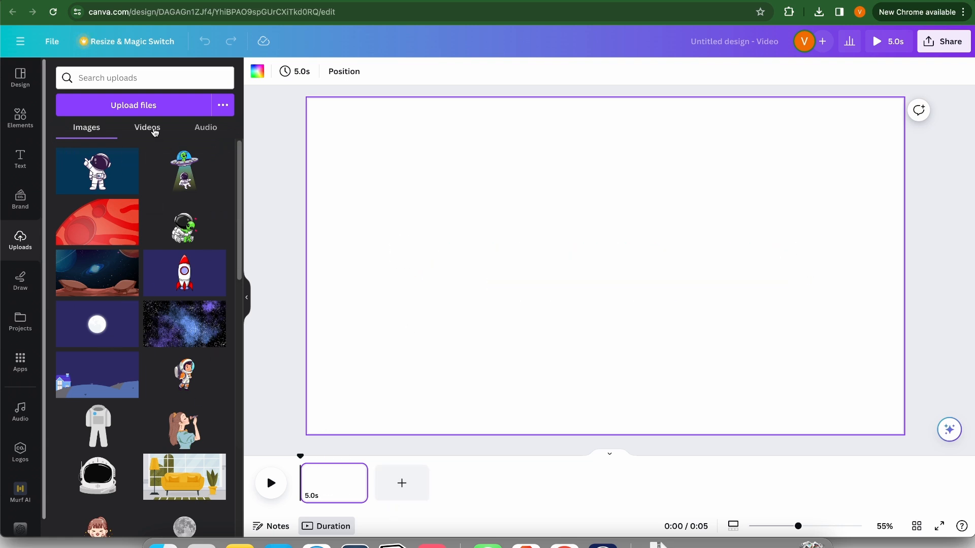
pyautogui.click(153, 128)
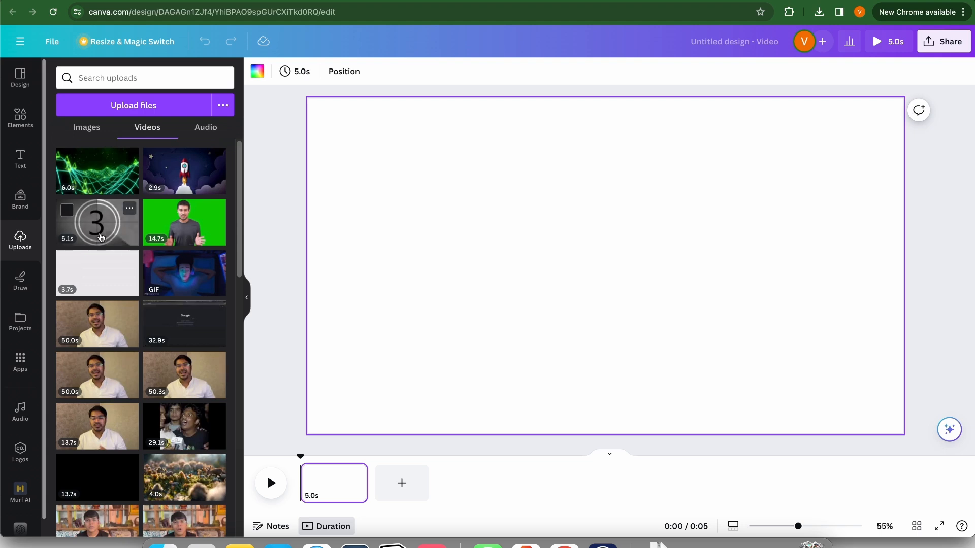
pyautogui.moveTo(101, 237); pyautogui.dragTo(315, 145)
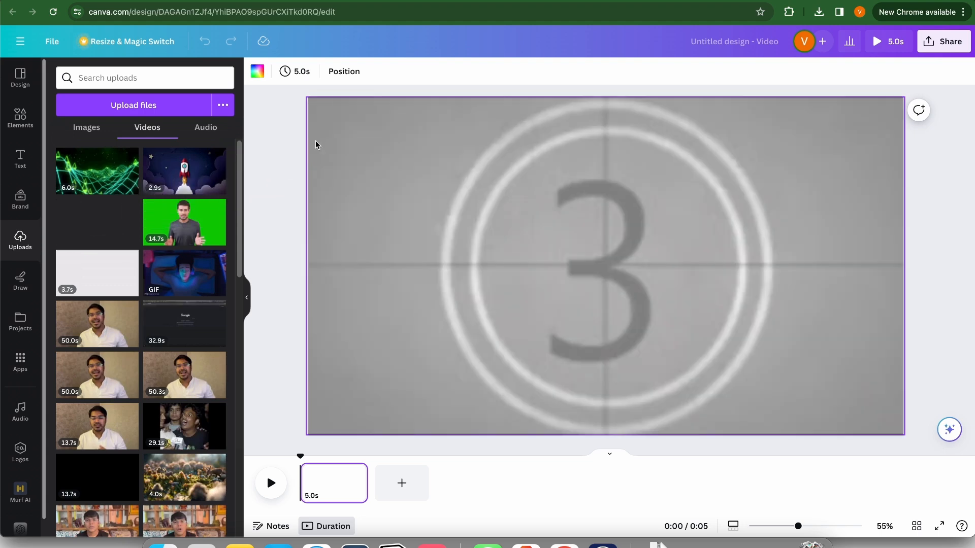
# Step: Add a second page and insert the uploaded image of the astronaut lying on the yellow crescent moon
pyautogui.click(408, 483)
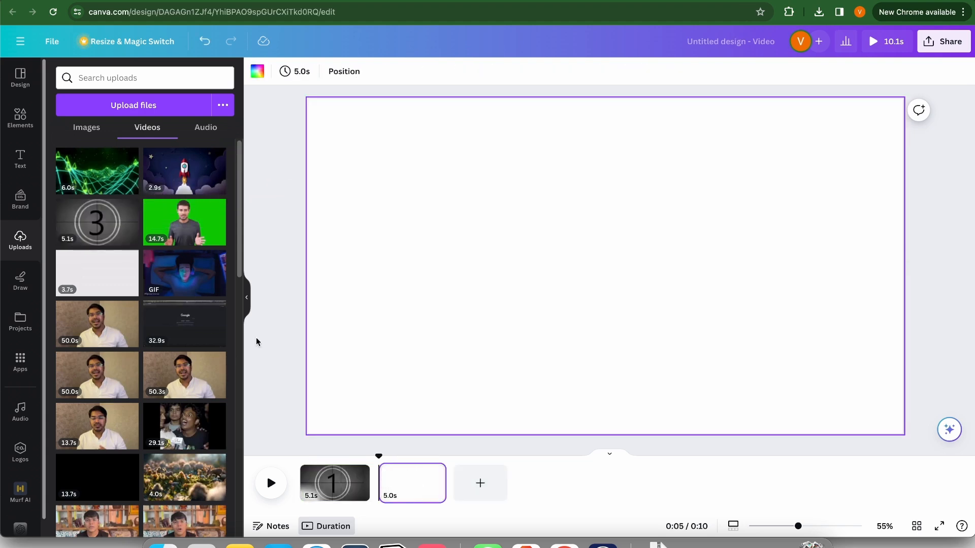
pyautogui.click(86, 127)
pyautogui.click(191, 349)
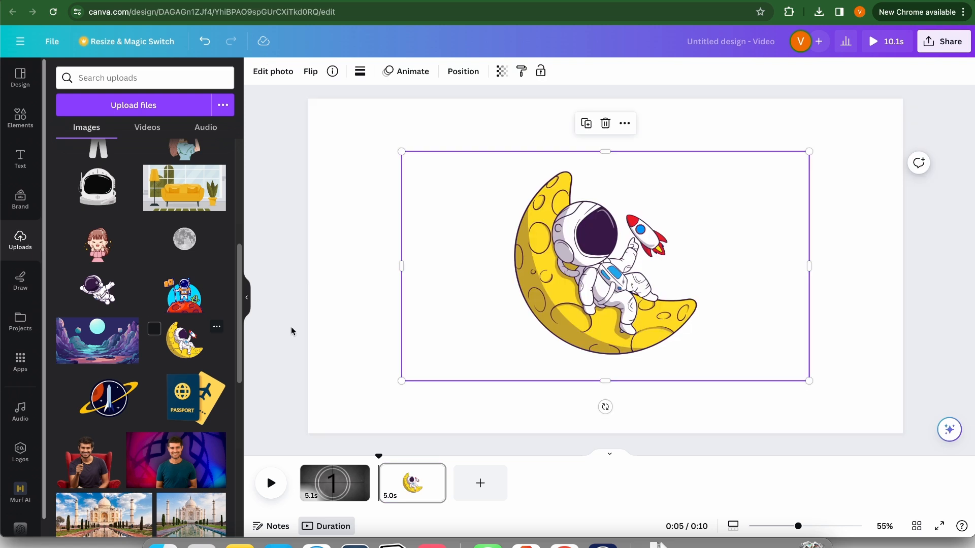
# Step: Crop the empty space at both sides of the moon astronaut image, then enlarge it and centre it vertically on the page
pyautogui.moveTo(807, 266); pyautogui.dragTo(714, 265)
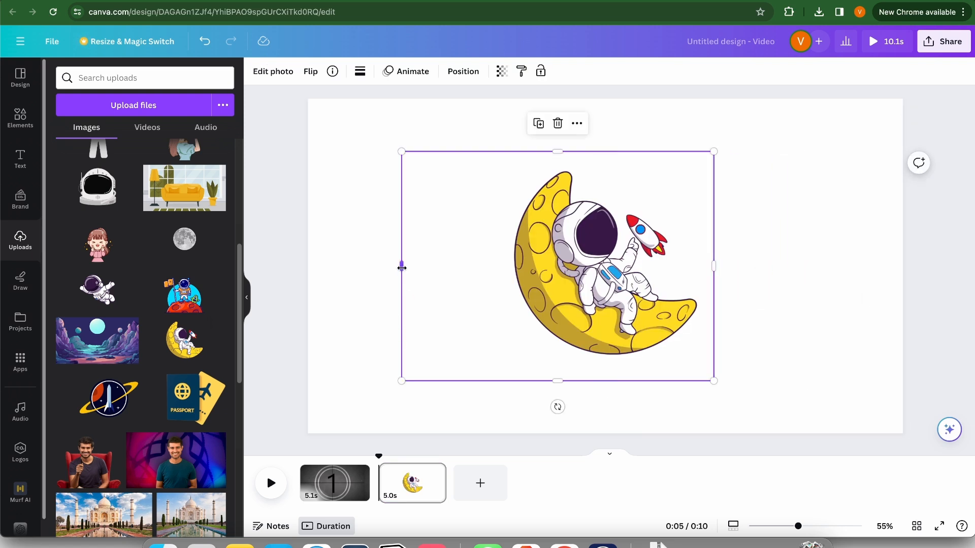
pyautogui.moveTo(401, 268); pyautogui.dragTo(482, 268)
pyautogui.moveTo(713, 152); pyautogui.dragTo(790, 108)
pyautogui.moveTo(667, 268); pyautogui.dragTo(666, 298)
pyautogui.click(307, 117)
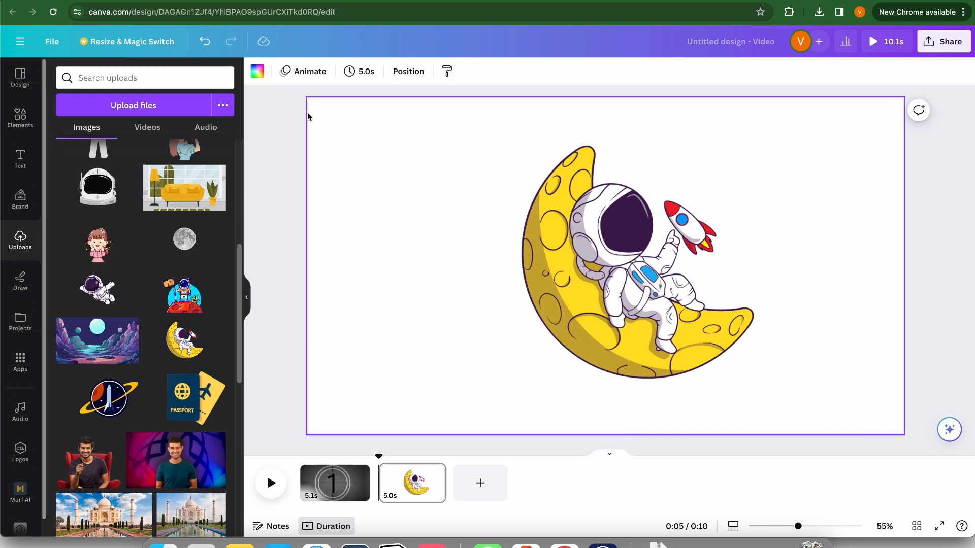
# Step: Set the second page's background to the solid colour #083856
pyautogui.scroll(5, 200, 285)
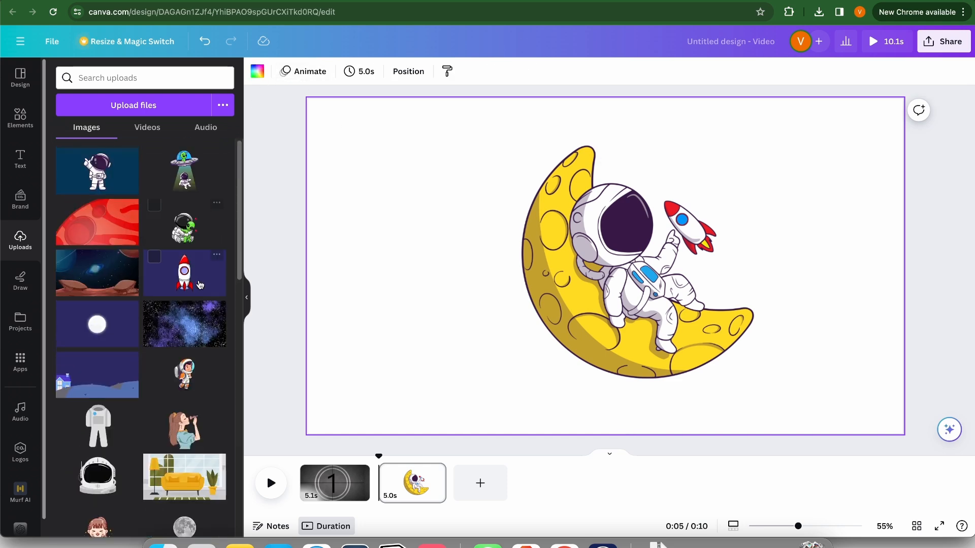
pyautogui.click(263, 75)
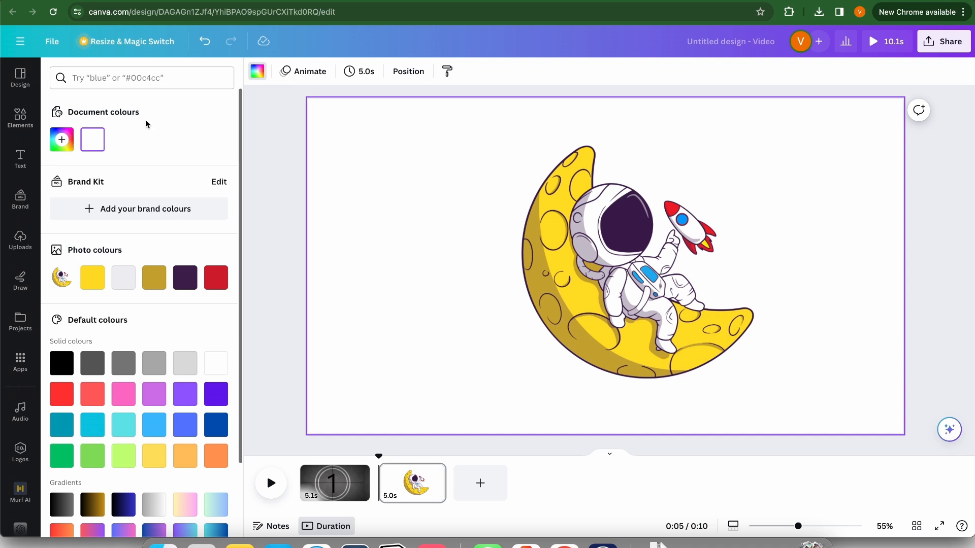
pyautogui.click(61, 140)
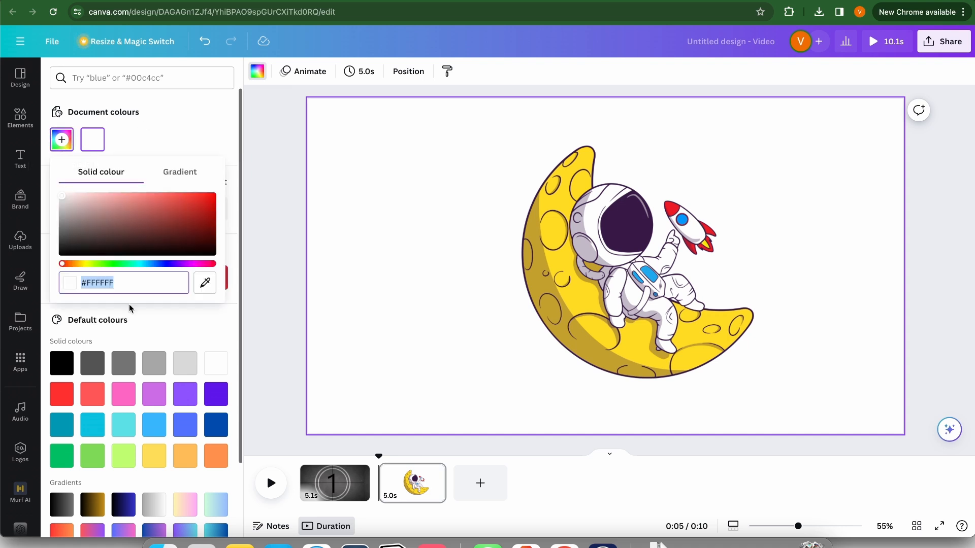
pyautogui.write('#083856')
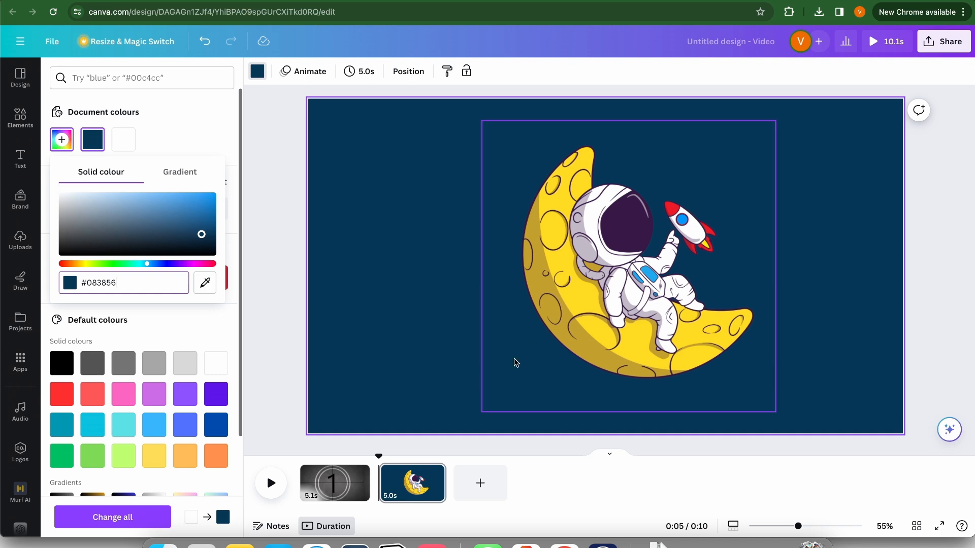
# Step: Apply the Baseline photo animation to the moon astronaut on enter and reduce the animation speed
pyautogui.click(638, 297)
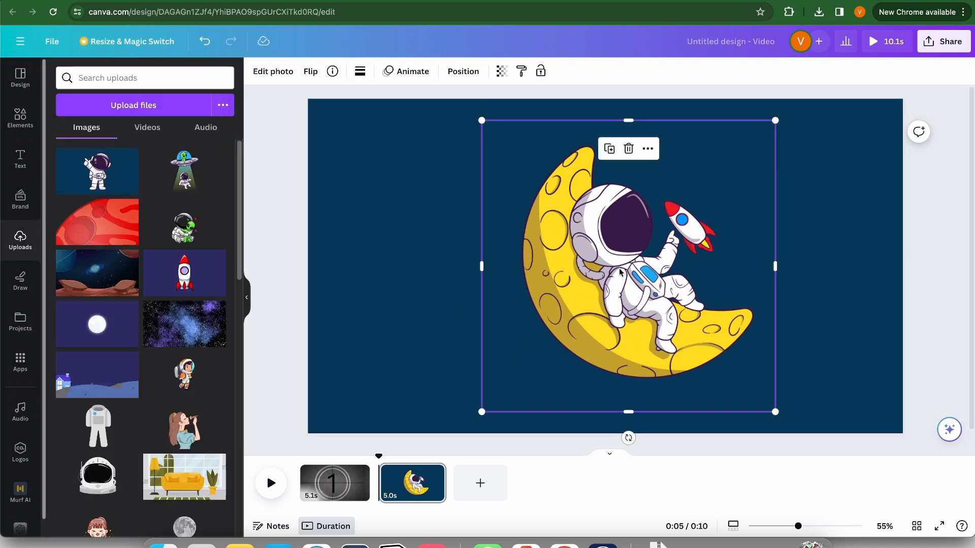
pyautogui.click(415, 75)
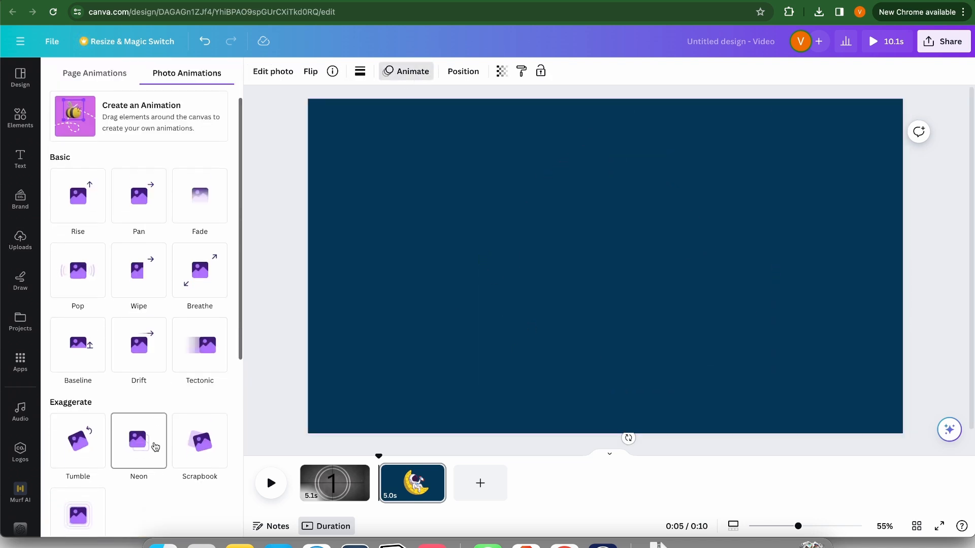
pyautogui.click(85, 358)
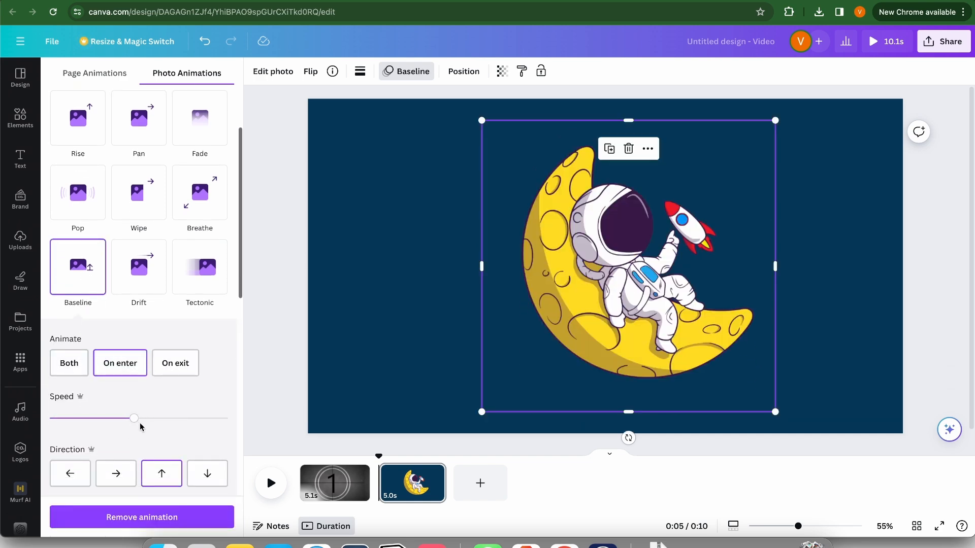
pyautogui.moveTo(123, 419); pyautogui.dragTo(93, 419)
# Step: Add a blank page at the end of the timeline and duplicate the moon astronaut page
pyautogui.click(477, 483)
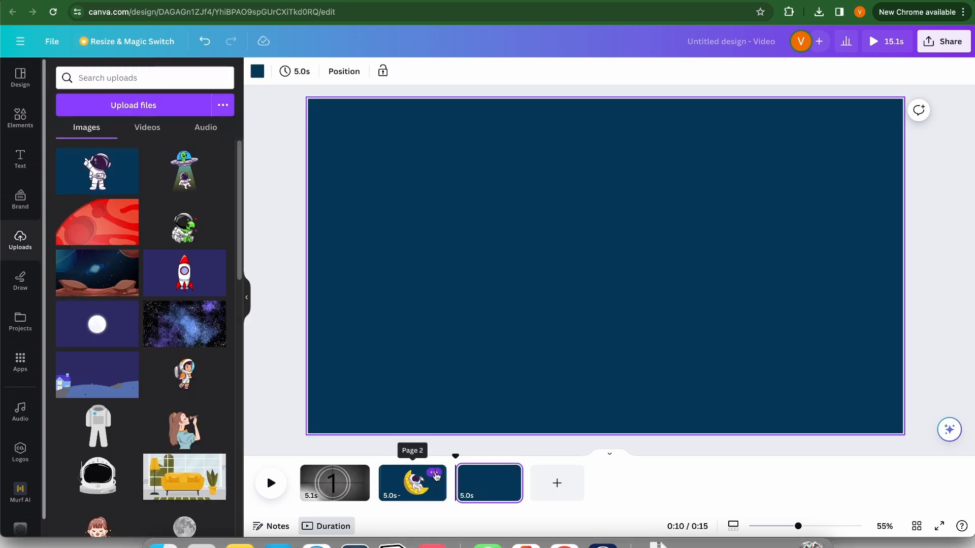
pyautogui.click(435, 473)
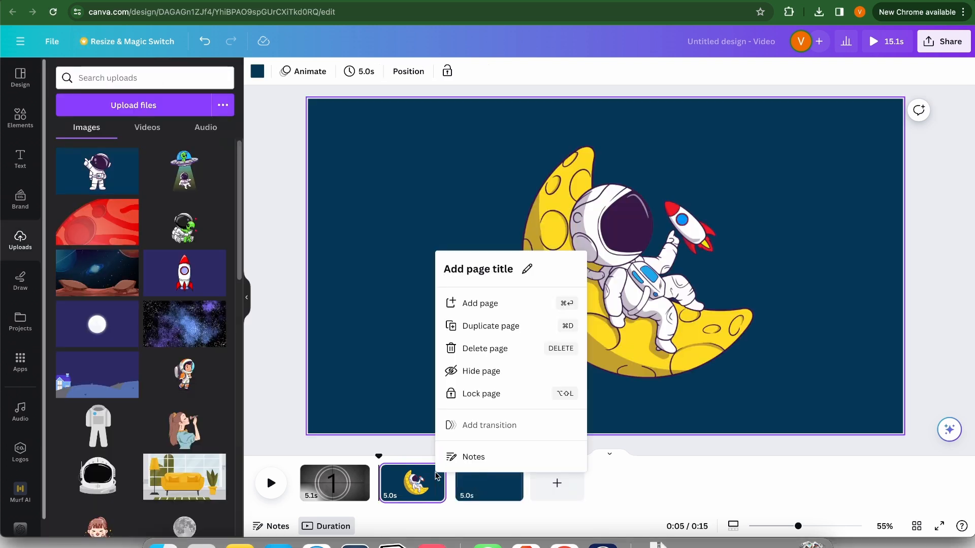
pyautogui.click(465, 326)
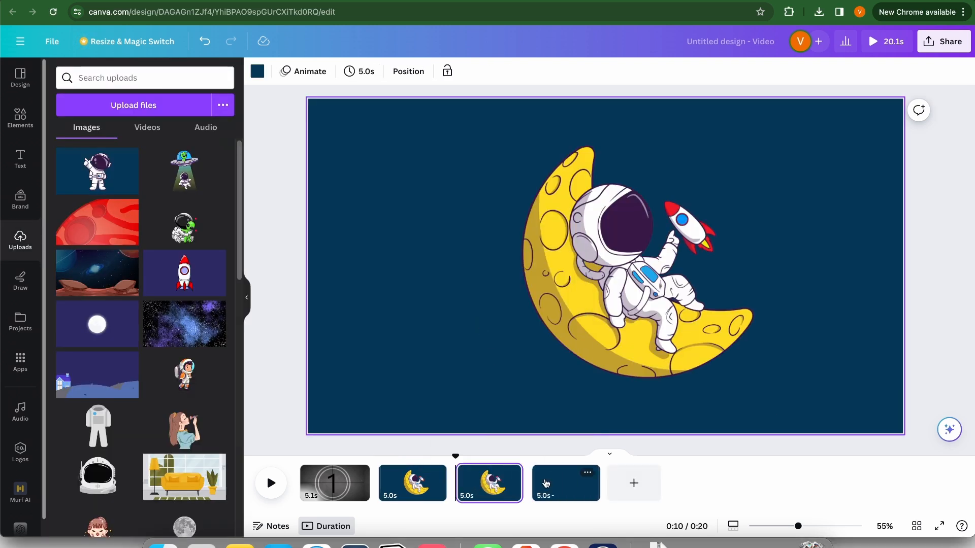
# Step: Move the moon astronaut on the duplicated page to the left half of the canvas
pyautogui.click(589, 325)
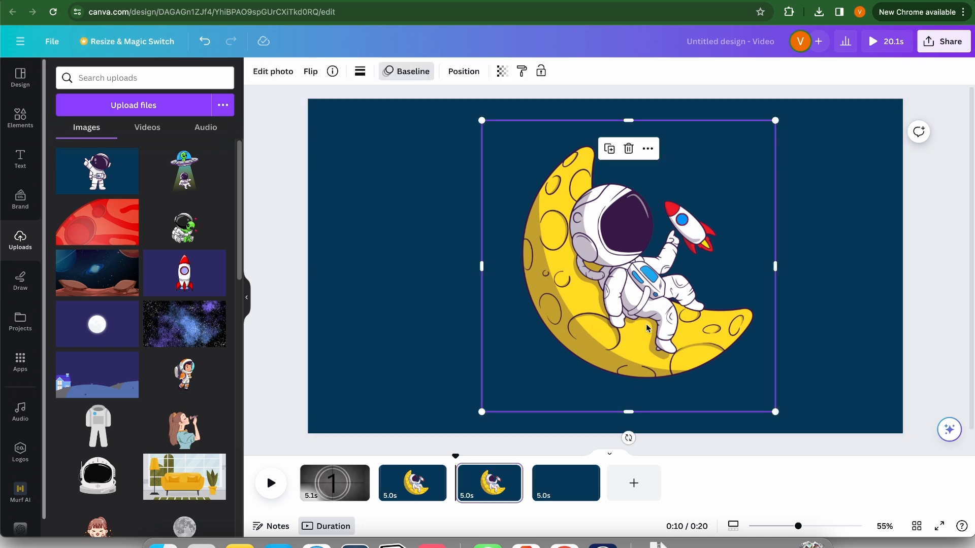
pyautogui.moveTo(647, 327); pyautogui.dragTo(479, 324)
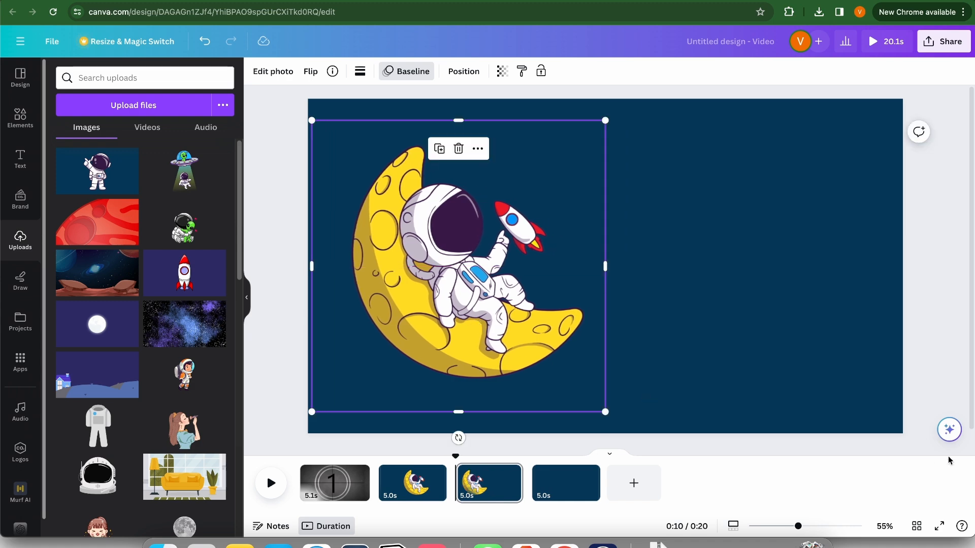
# Step: Insert the recently used PRESS START text style and change its text to "Captain Nova Starblazer"
pyautogui.click(21, 155)
pyautogui.click(99, 376)
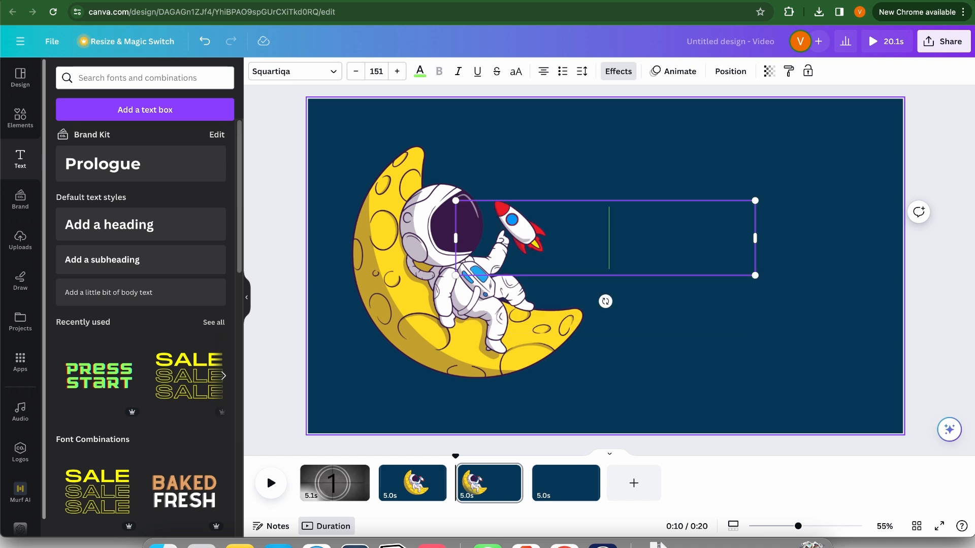
pyautogui.write('Captain Nova Starblazer')
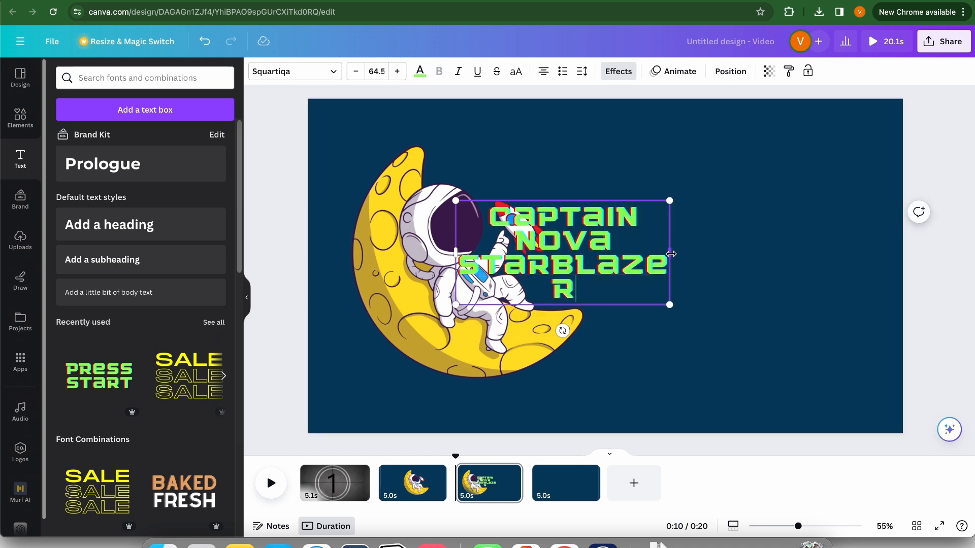
# Step: Widen the title box to about 891 so the text fits on two lines, and place it right of the astronaut
pyautogui.moveTo(671, 253); pyautogui.dragTo(733, 253)
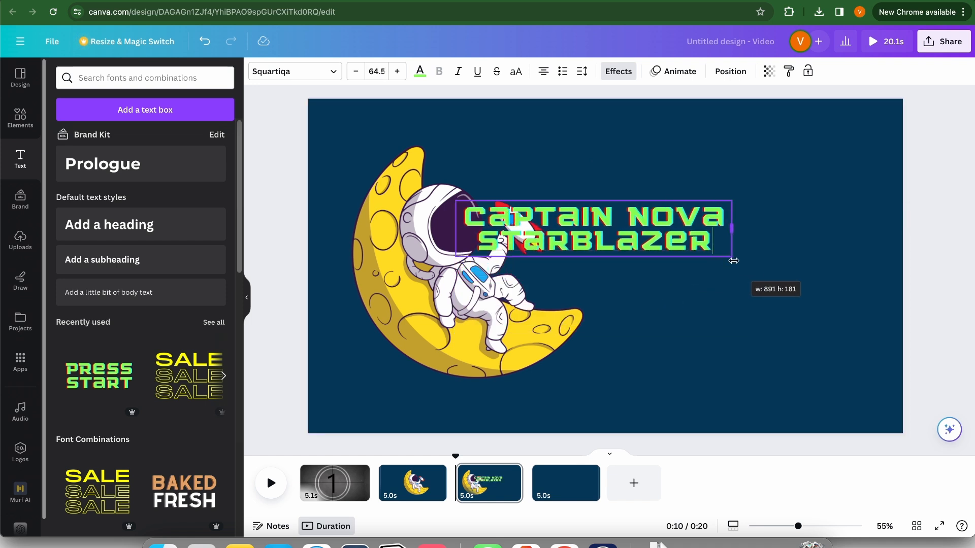
pyautogui.click(806, 291)
pyautogui.moveTo(645, 231); pyautogui.dragTo(793, 264)
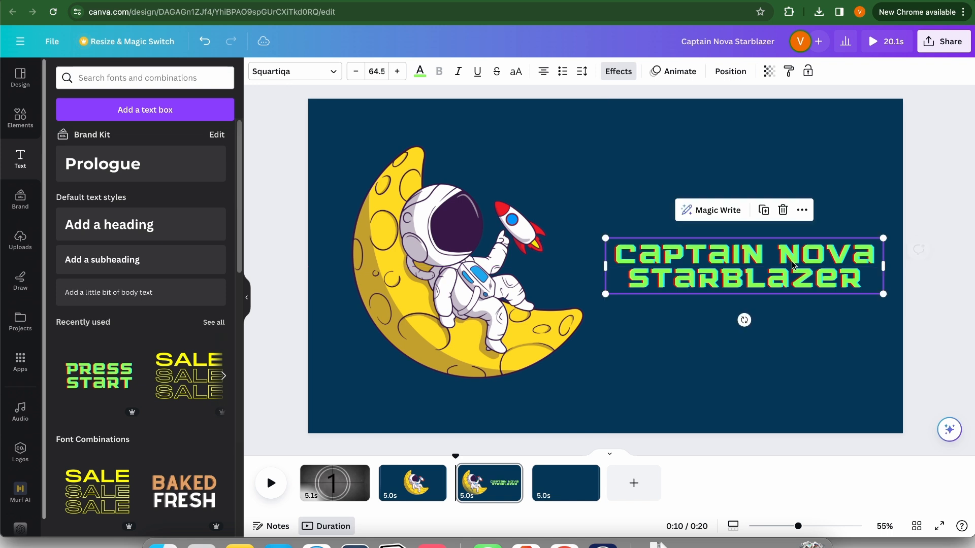
# Step: Change the title's text colour to white and apply the Lift effect to it
pyautogui.click(420, 76)
pyautogui.click(216, 363)
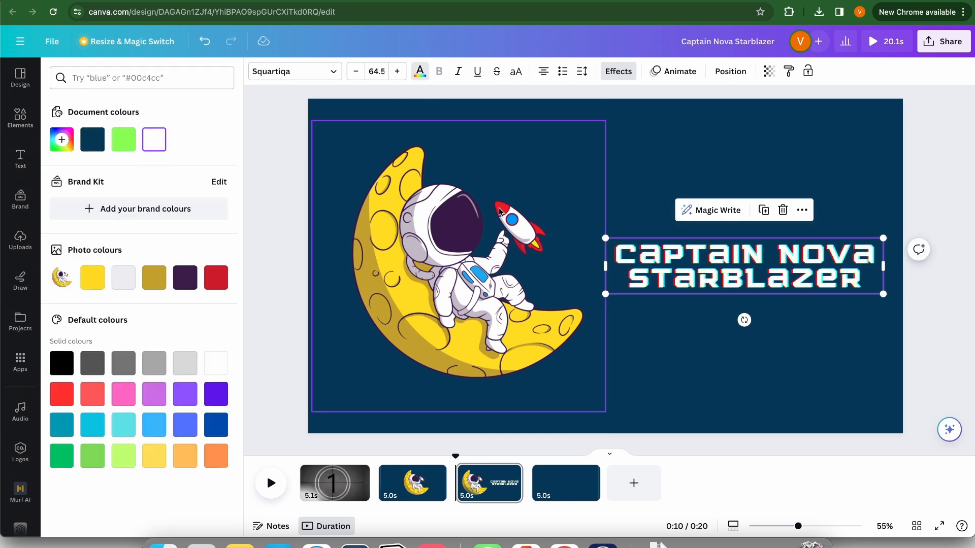
pyautogui.click(613, 71)
pyautogui.click(207, 150)
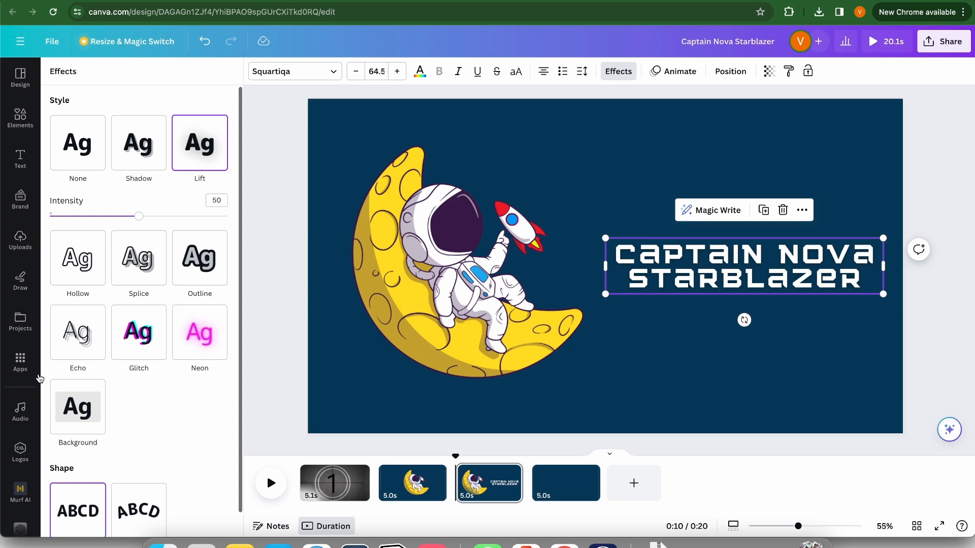
# Step: Insert the uploaded rocket-and-planet badge on the title page, shrink it, narrow its frame and centre it beneath the title
pyautogui.click(22, 247)
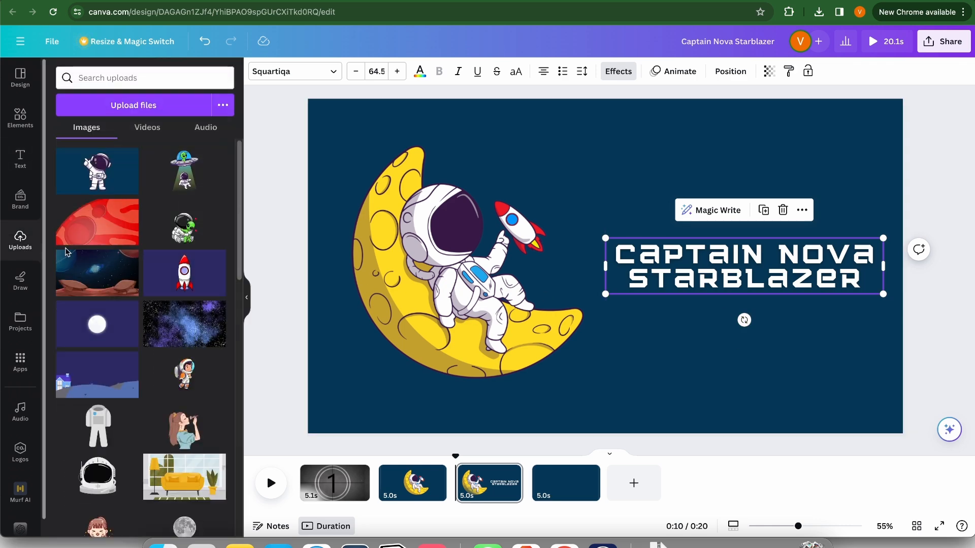
pyautogui.scroll(-10, 126, 406)
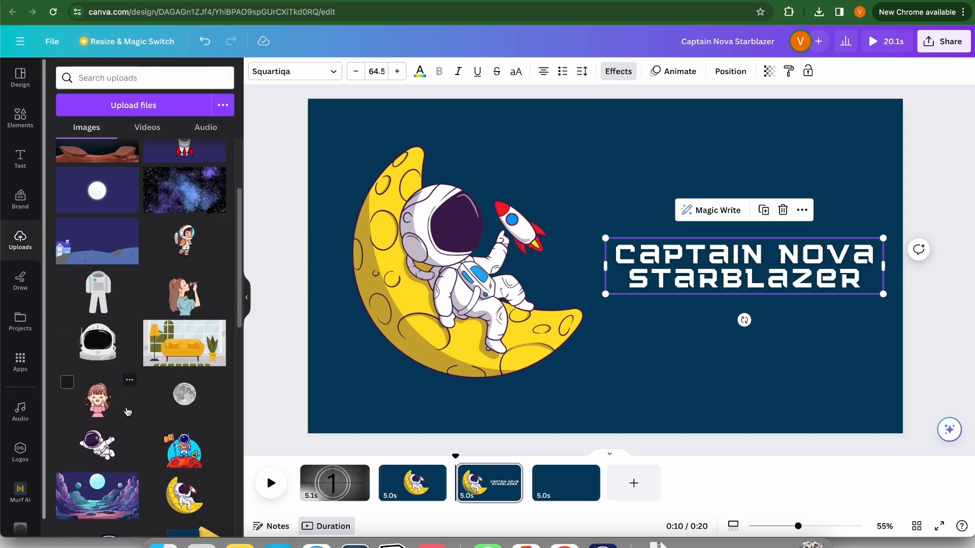
pyautogui.scroll(5, 117, 406)
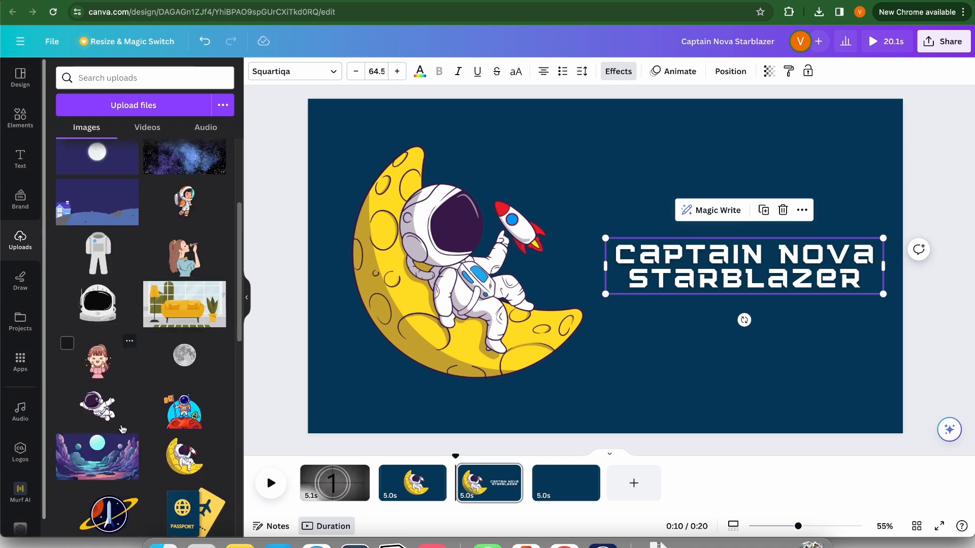
pyautogui.click(104, 401)
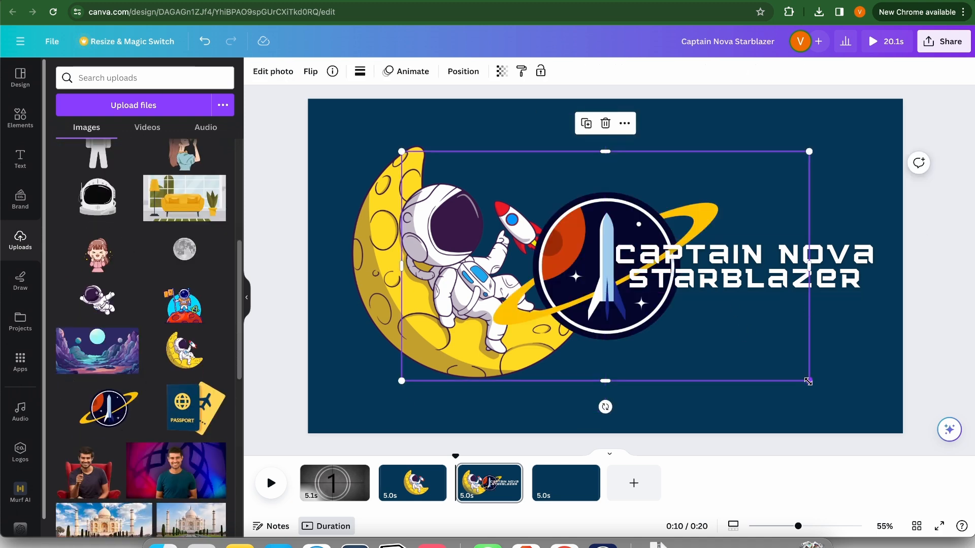
pyautogui.moveTo(809, 381); pyautogui.dragTo(579, 251)
pyautogui.moveTo(581, 200); pyautogui.dragTo(548, 201)
pyautogui.moveTo(483, 213); pyautogui.dragTo(733, 353)
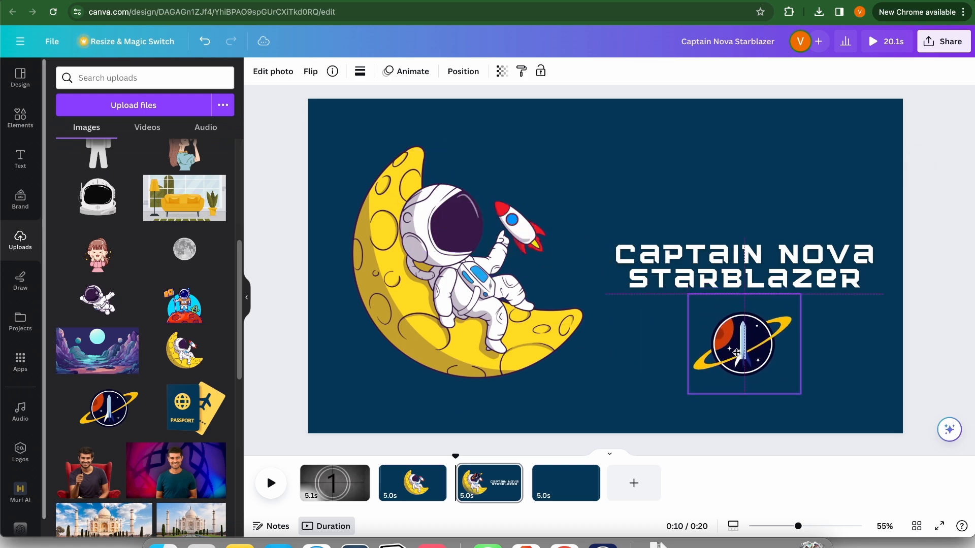
# Step: Move the "Captain Nova Starblazer" title up and raise the rocket badge so it sits just below it
pyautogui.click(21, 120)
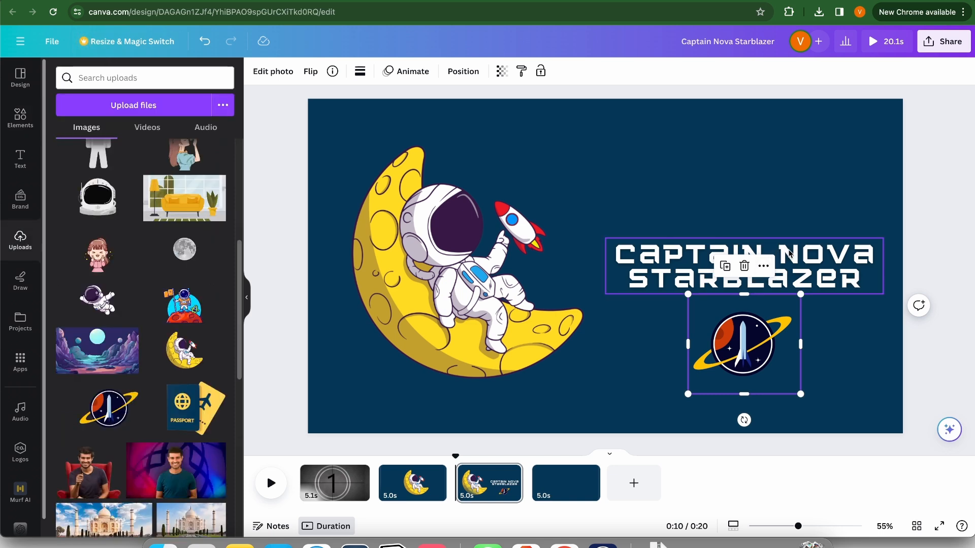
pyautogui.moveTo(789, 252); pyautogui.dragTo(788, 221)
pyautogui.moveTo(739, 339); pyautogui.dragTo(739, 324)
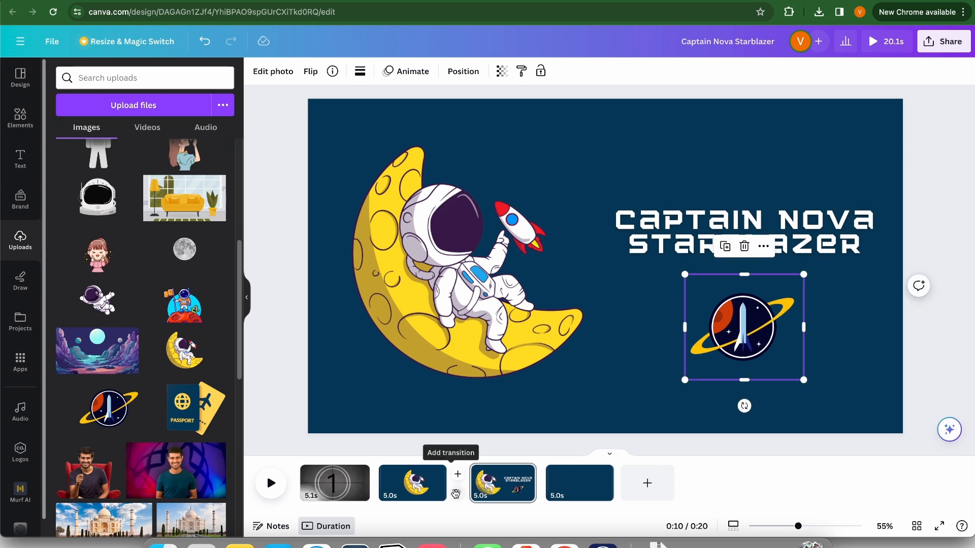
# Step: Add a Match & Move transition between the second and third pages with a duration of 1 second
pyautogui.click(456, 493)
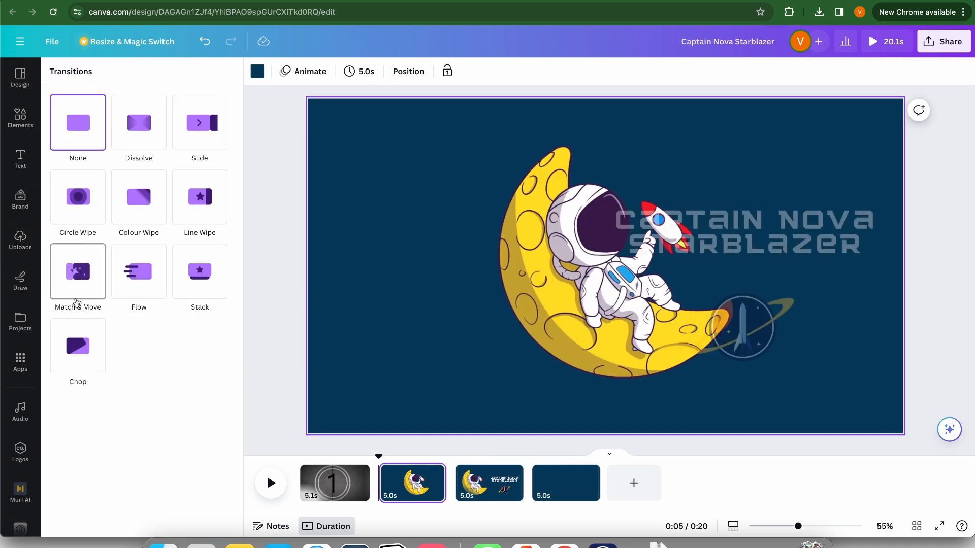
pyautogui.click(77, 288)
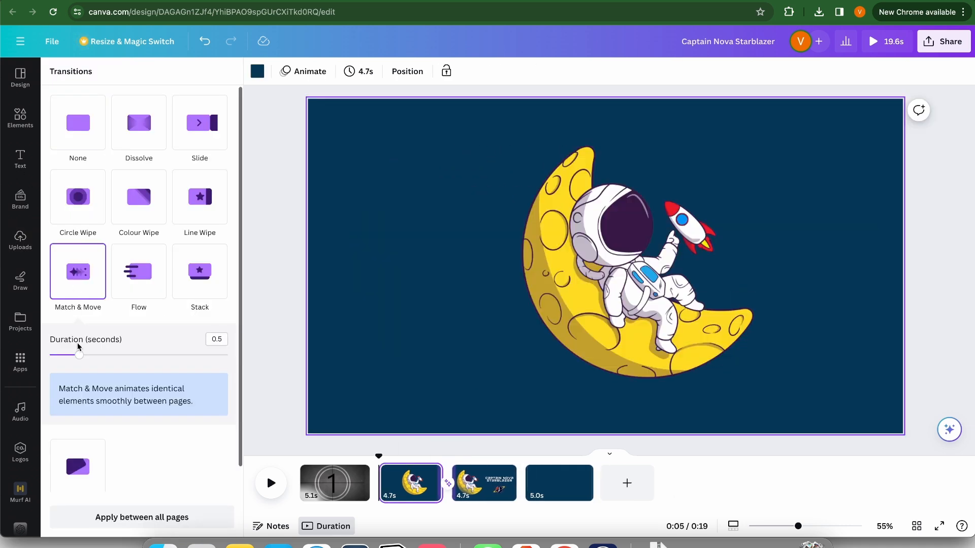
pyautogui.moveTo(79, 357); pyautogui.dragTo(117, 355)
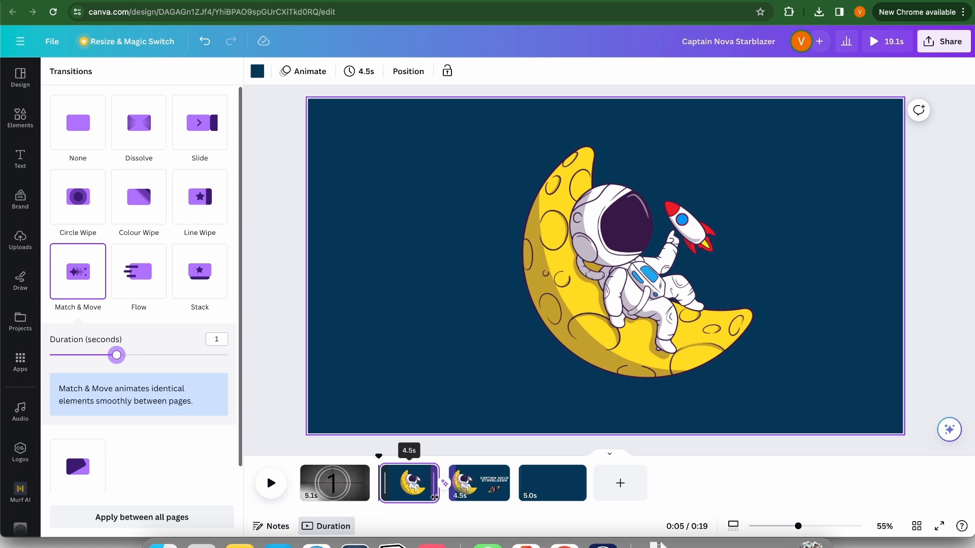
# Step: Shorten the second and third pages to 2.5 seconds each
pyautogui.moveTo(434, 497); pyautogui.dragTo(410, 495)
pyautogui.moveTo(407, 496); pyautogui.dragTo(408, 496)
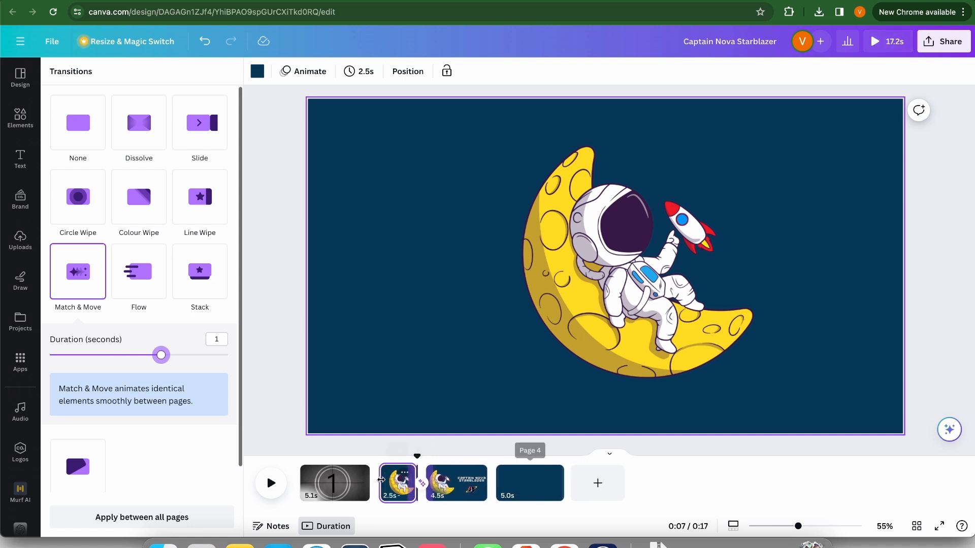
pyautogui.moveTo(483, 488)
pyautogui.moveTo(484, 488); pyautogui.dragTo(457, 488)
# Step: Play the video from the start of the second page to check the transition into the title page
pyautogui.moveTo(473, 455); pyautogui.dragTo(375, 453)
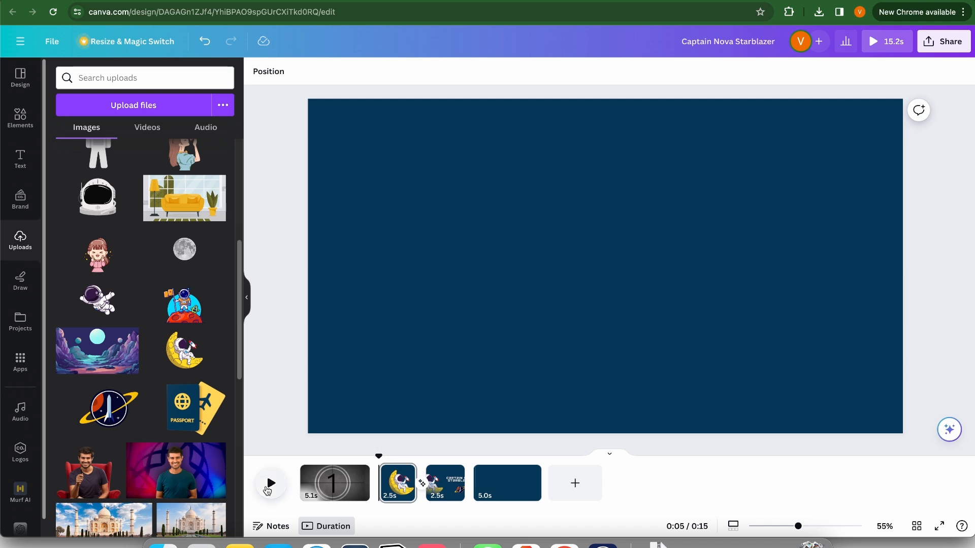
pyautogui.click(269, 486)
pyautogui.click(268, 489)
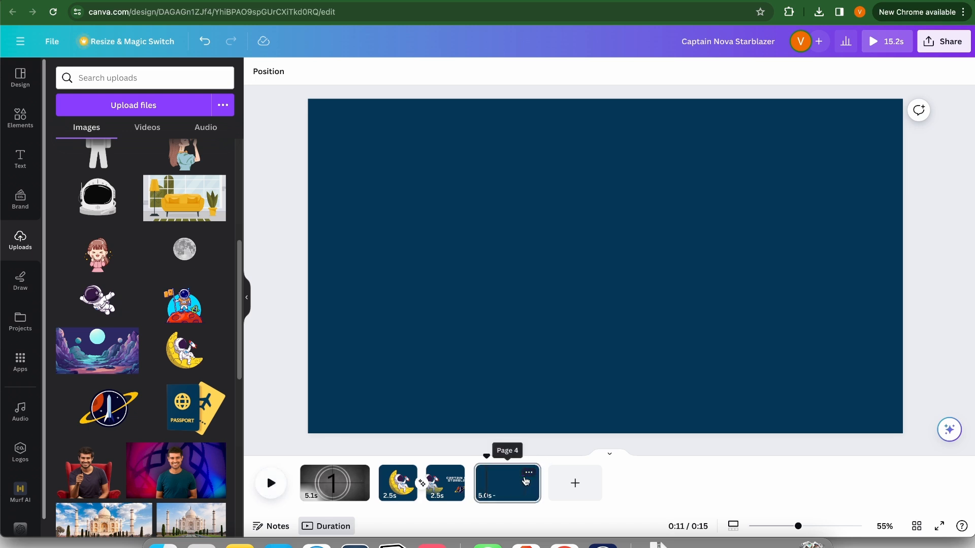
# Step: Fill the fourth page with the uploaded alien landscape and place a copy of the third page's title at its centre
pyautogui.click(497, 496)
pyautogui.scroll(1, 169, 418)
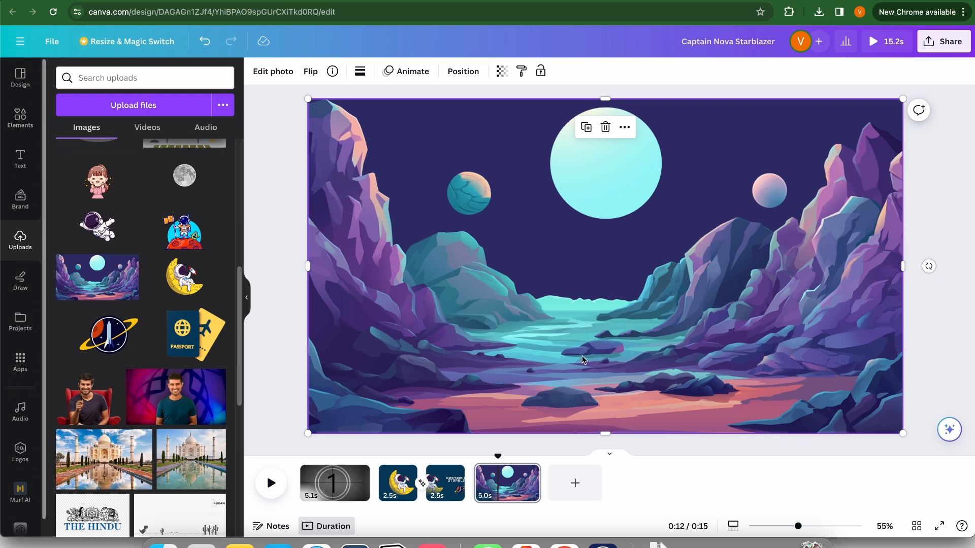
pyautogui.click(448, 494)
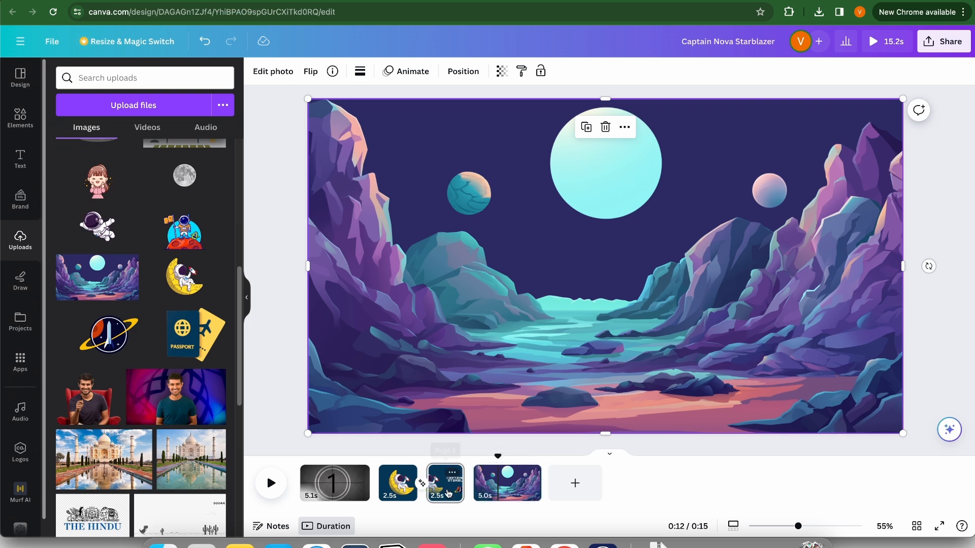
pyautogui.click(705, 224)
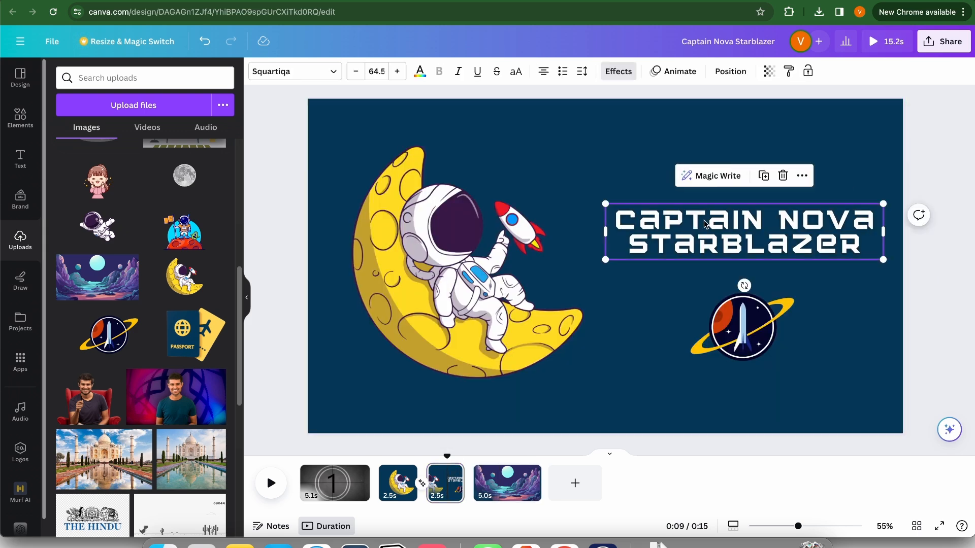
pyautogui.press('super+c')
pyautogui.click(500, 483)
pyautogui.click(584, 320)
pyautogui.press('super+v')
pyautogui.moveTo(798, 247); pyautogui.dragTo(656, 282)
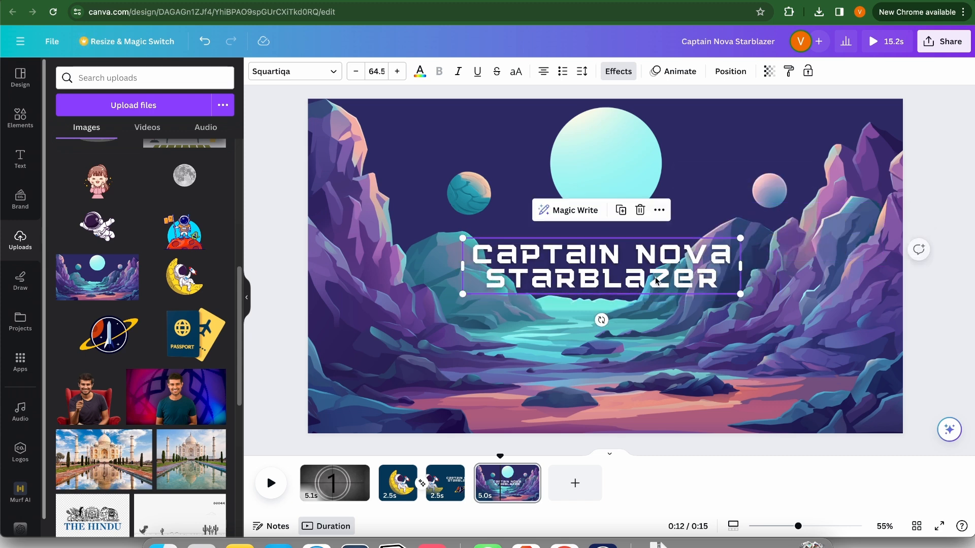
# Step: Replace the copied title's text with "GALACTIC ODYSSEY" and enlarge it to font size 128, centred on two lines
pyautogui.doubleClick(655, 281)
pyautogui.press('BackSpace')
pyautogui.write('GALACTI')
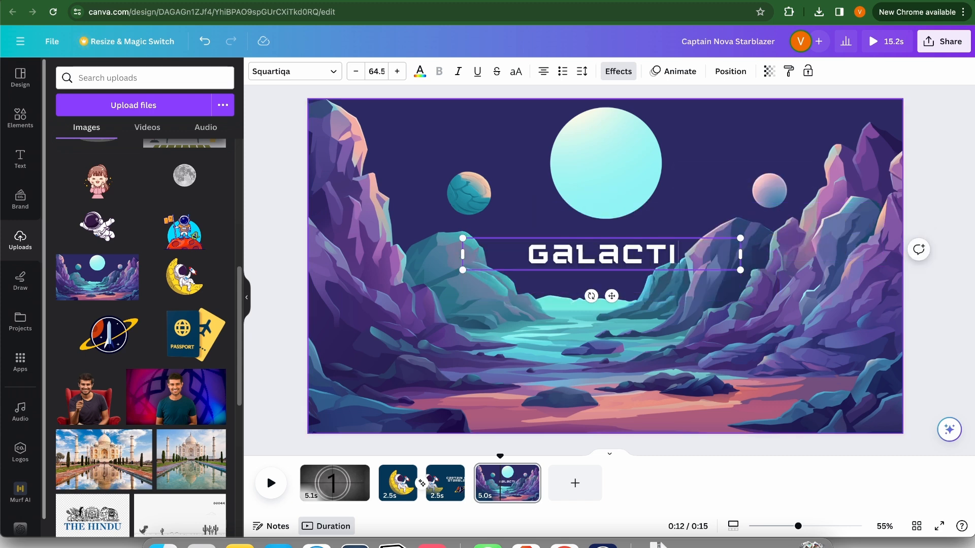
pyautogui.write('C ODYSSEY')
pyautogui.press('Escape')
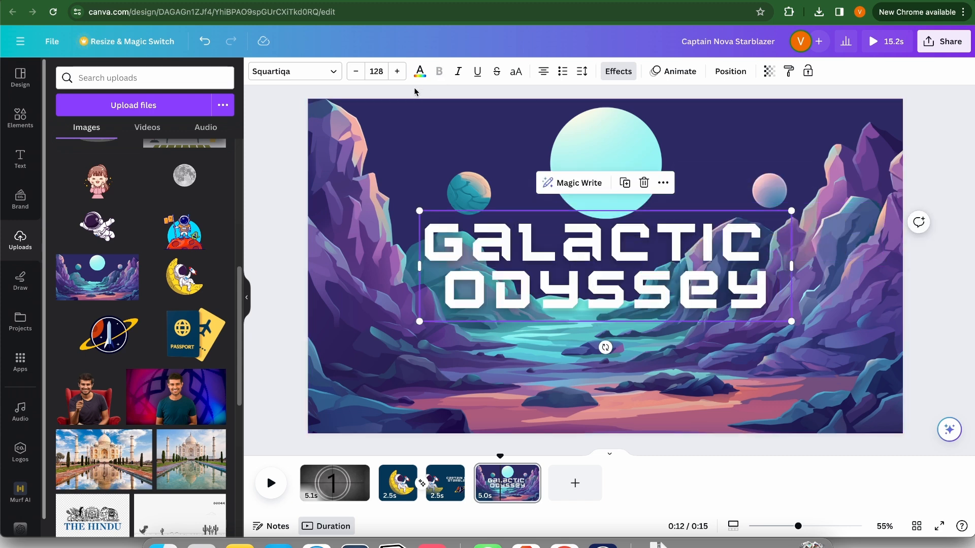
# Step: Change the "GALACTIC ODYSSEY" text colour to the bright red from the default solid colours
pyautogui.click(420, 71)
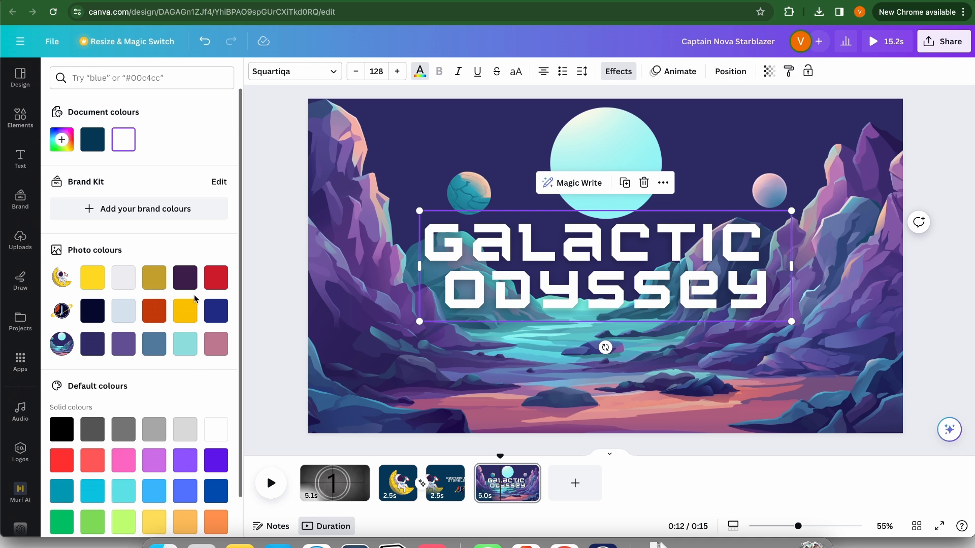
pyautogui.click(215, 278)
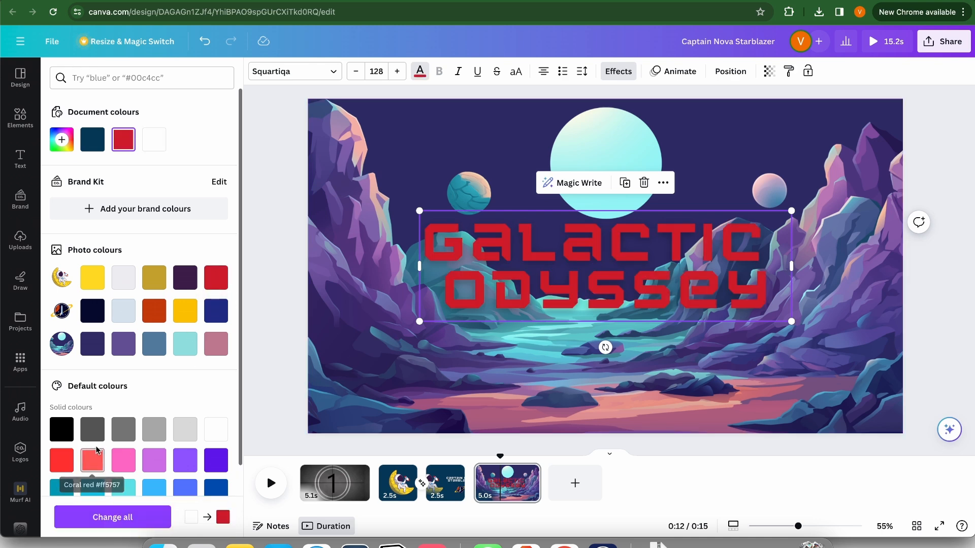
pyautogui.click(61, 460)
pyautogui.scroll(-2, 134, 419)
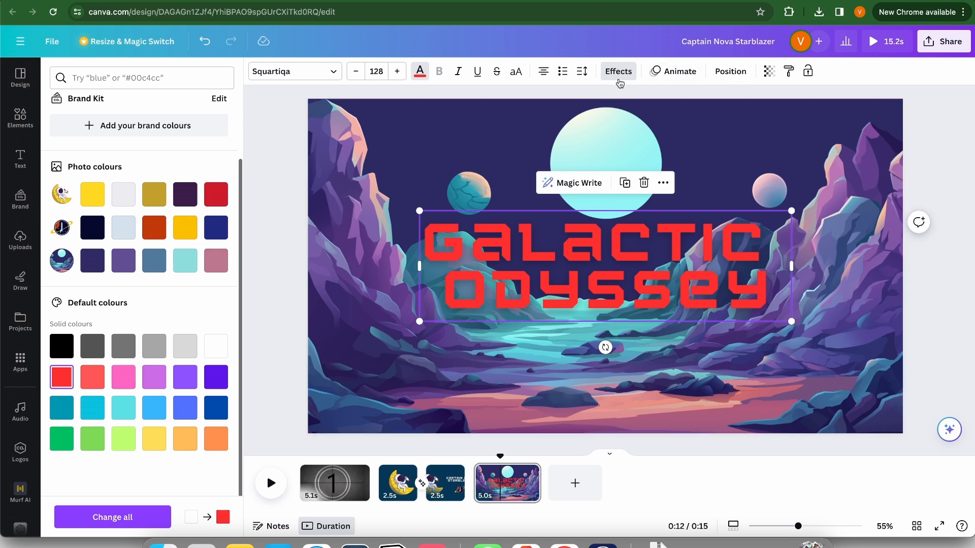
# Step: Raise the Lift effect's intensity on the "GALACTIC ODYSSEY" text to 72
pyautogui.click(618, 72)
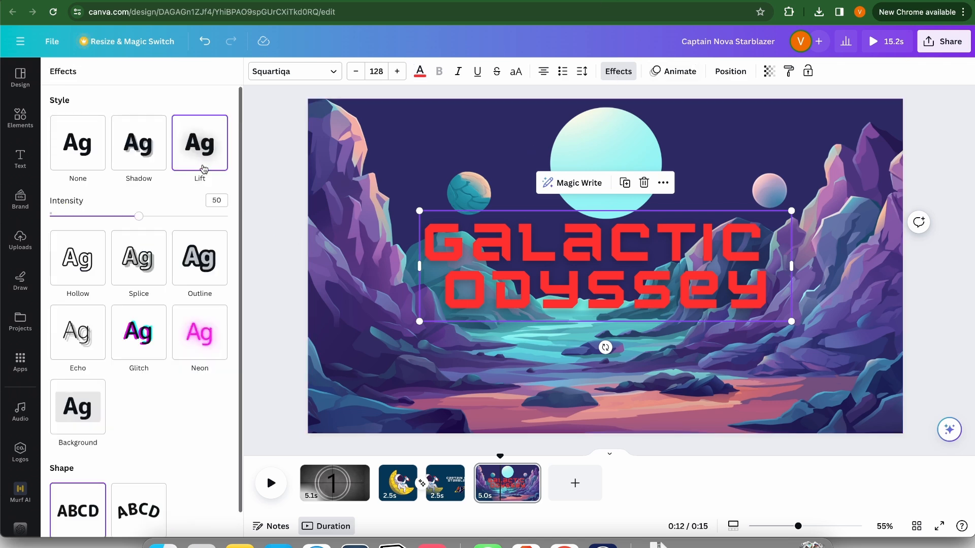
pyautogui.moveTo(140, 217); pyautogui.dragTo(185, 217)
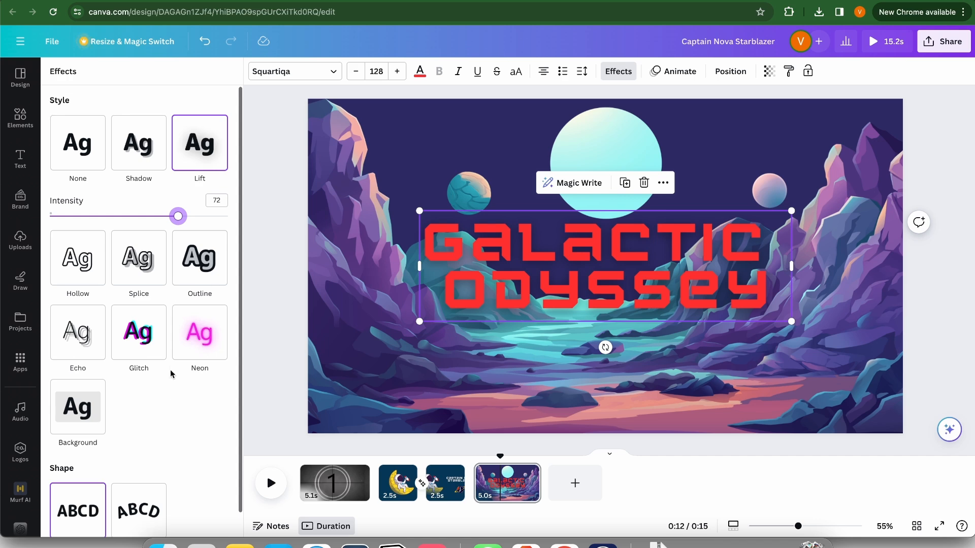
pyautogui.scroll(-1, 171, 374)
pyautogui.scroll(1, 171, 366)
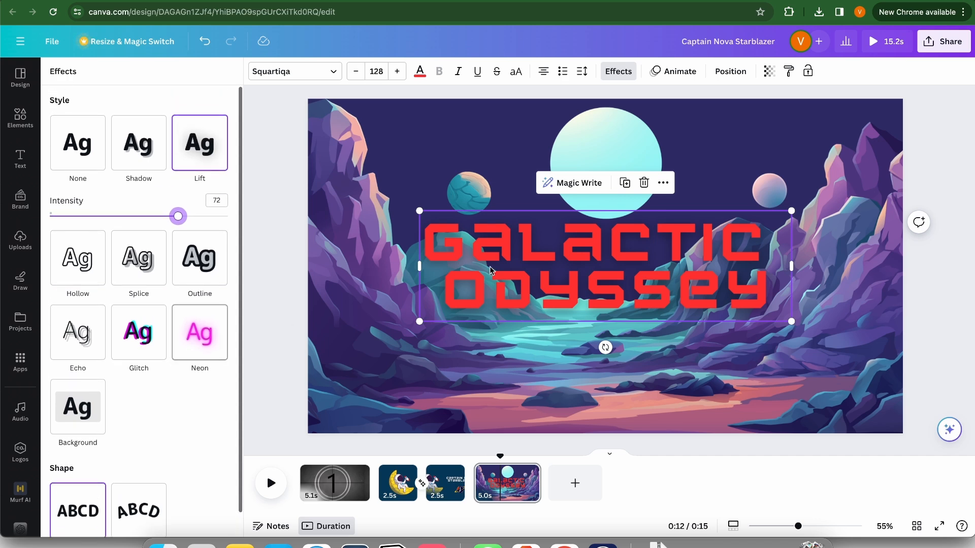
pyautogui.scroll(-1, 128, 411)
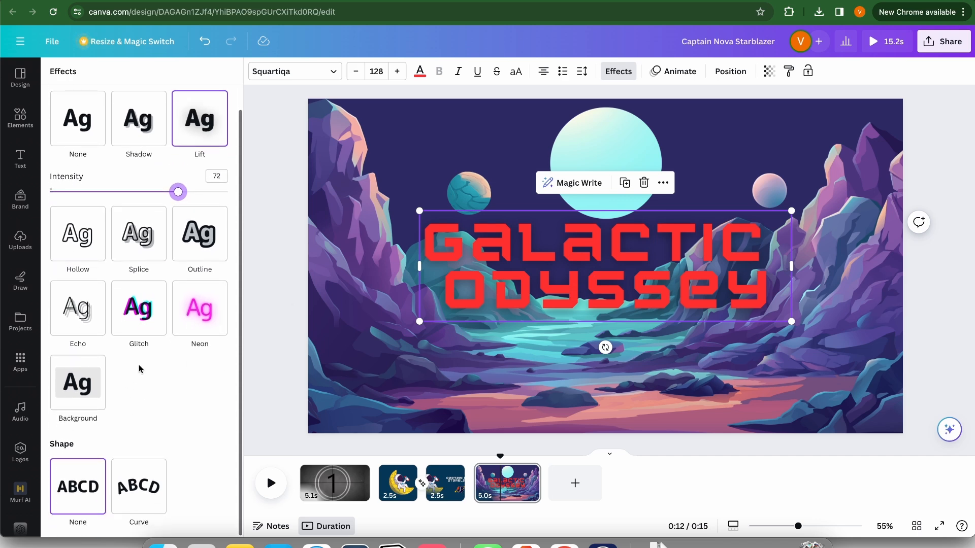
pyautogui.scroll(1, 139, 369)
pyautogui.click(780, 379)
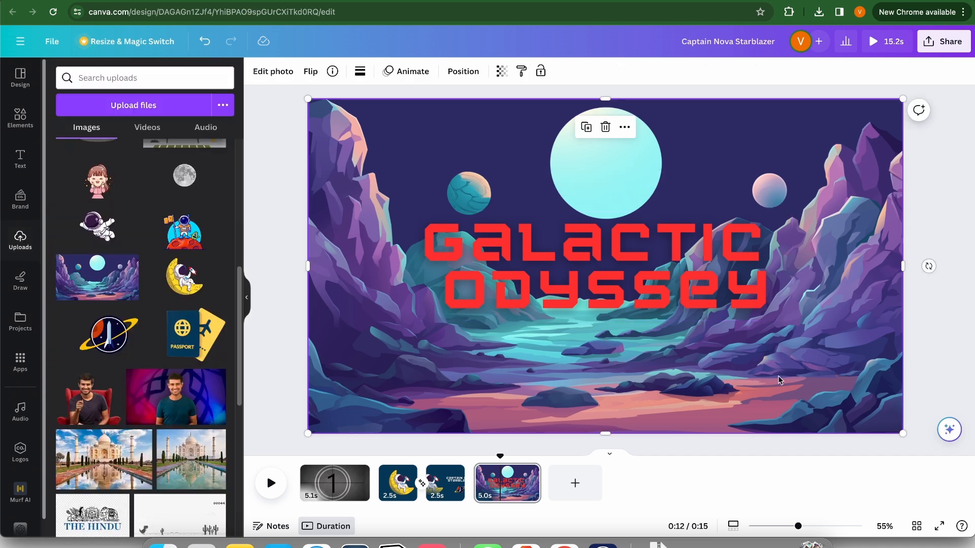
# Step: Apply the Typewriter animation to the "GALACTIC ODYSSEY" text, playing on enter by character
pyautogui.click(618, 292)
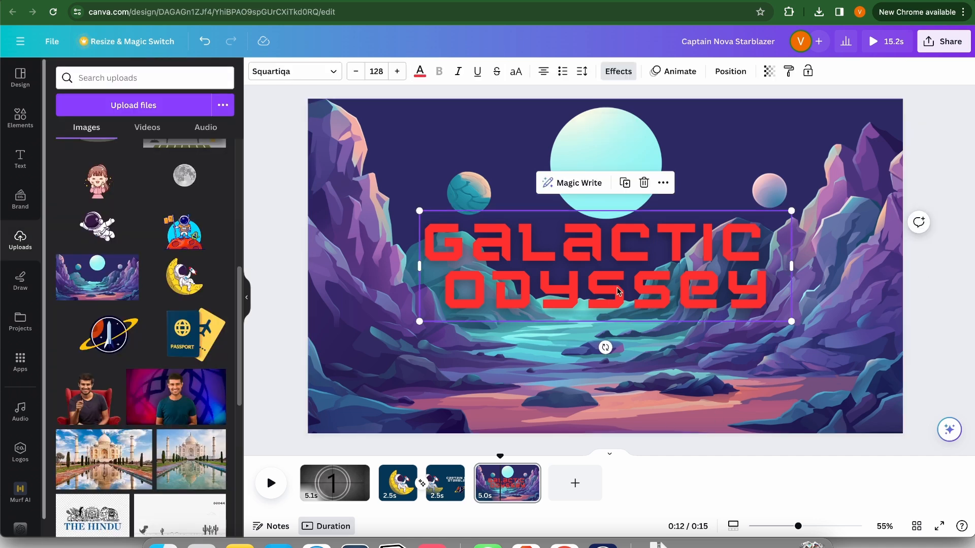
pyautogui.click(678, 70)
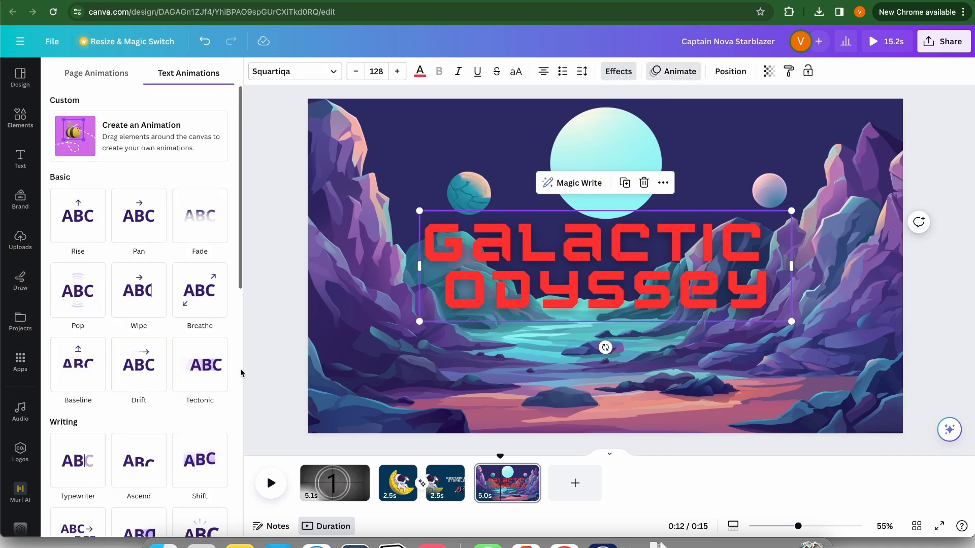
pyautogui.scroll(-4, 156, 396)
pyautogui.click(68, 297)
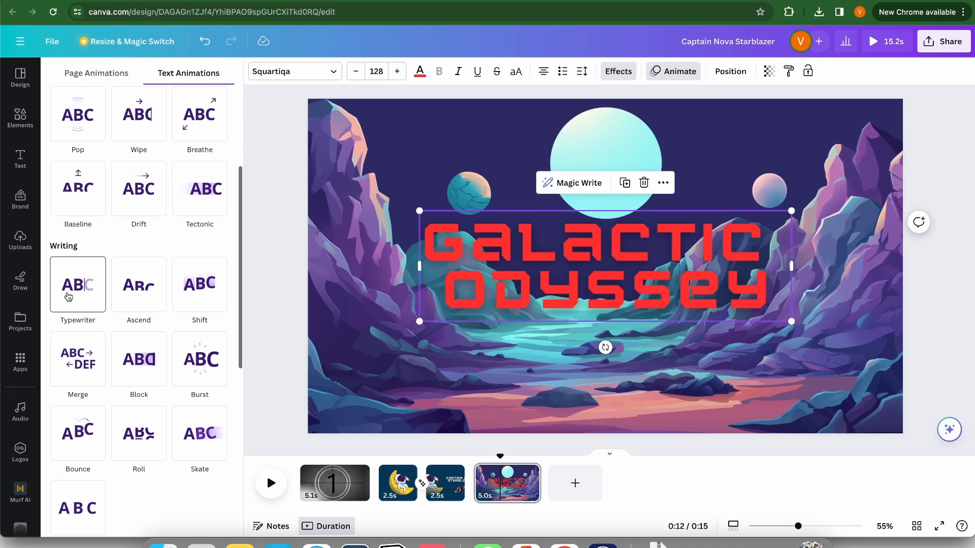
pyautogui.click(69, 297)
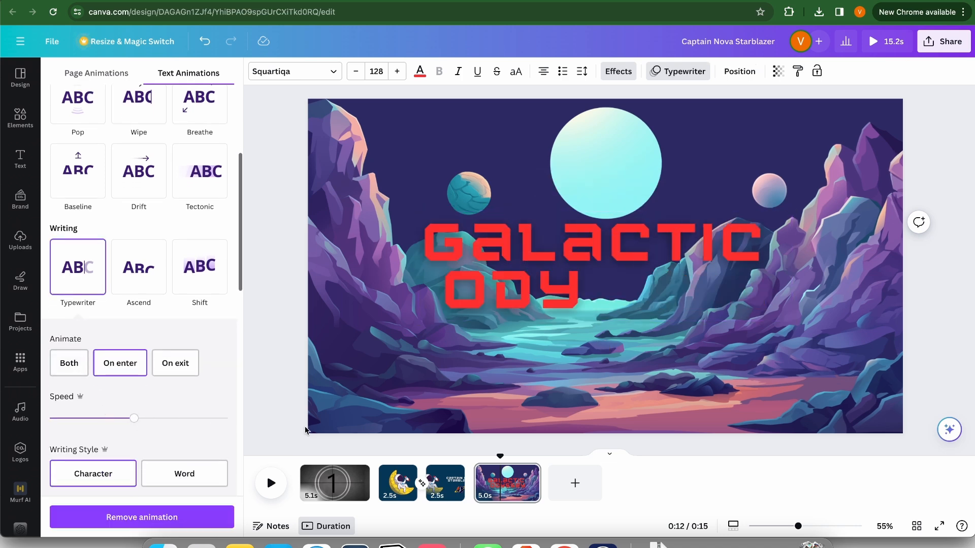
pyautogui.click(131, 368)
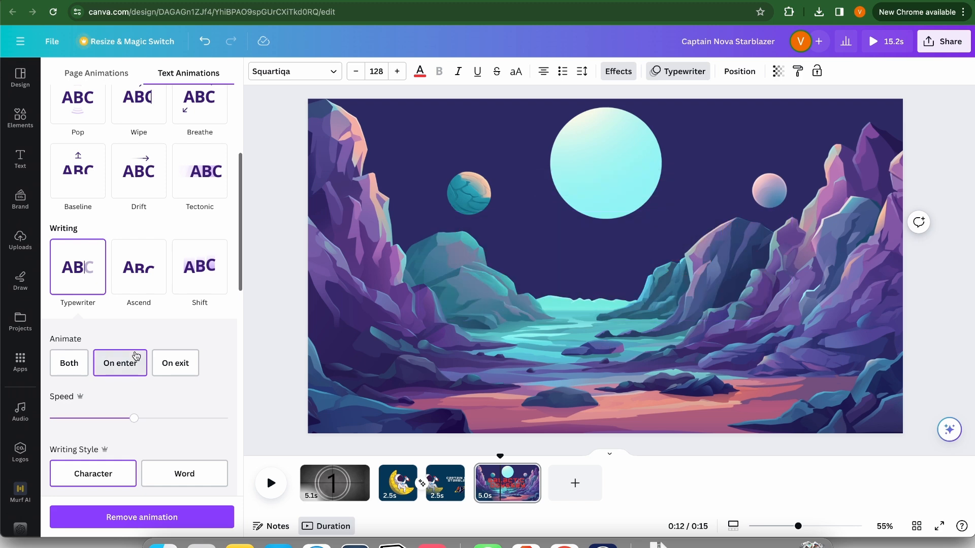
pyautogui.click(714, 397)
# Step: Preview the video through the "GALACTIC ODYSSEY" animation and shorten the fourth page to 2.5 seconds
pyautogui.click(276, 487)
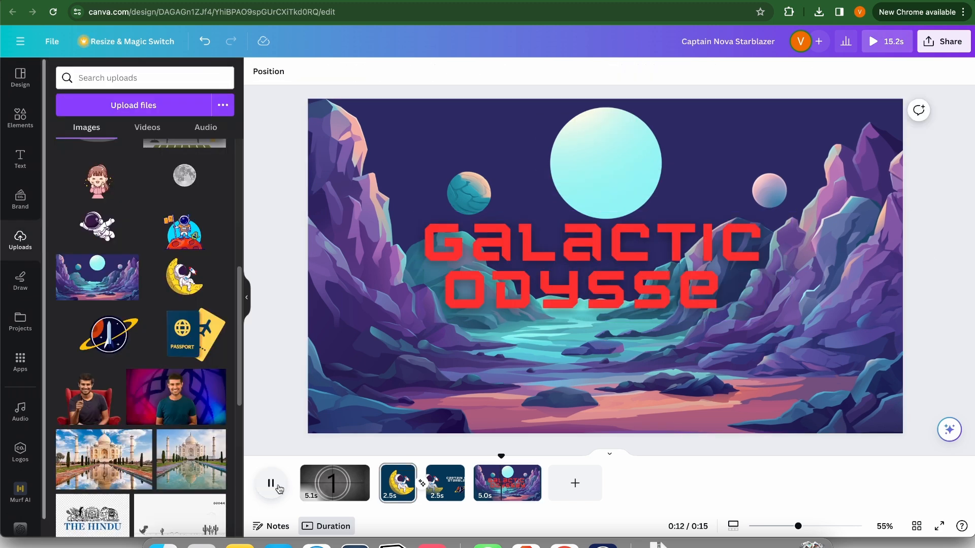
pyautogui.click(279, 488)
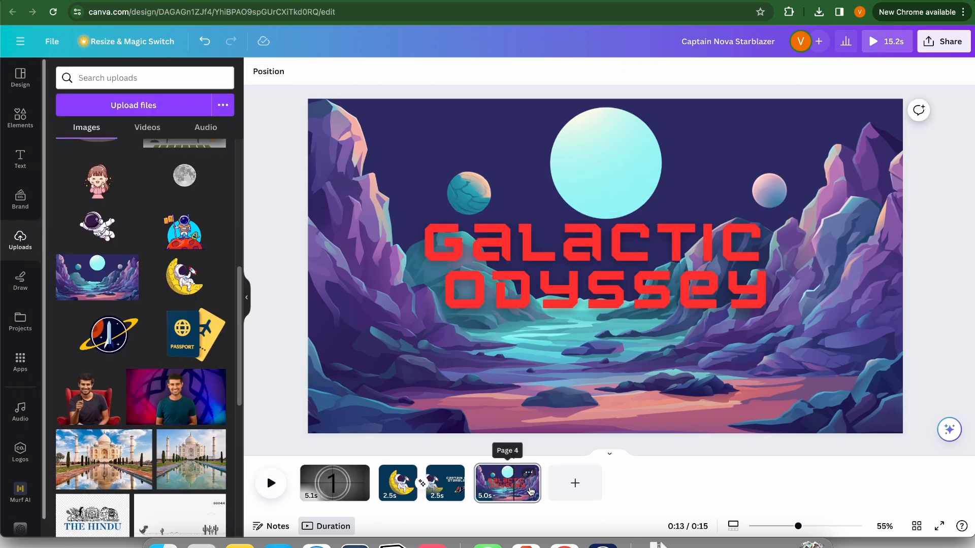
pyautogui.moveTo(535, 489); pyautogui.dragTo(504, 491)
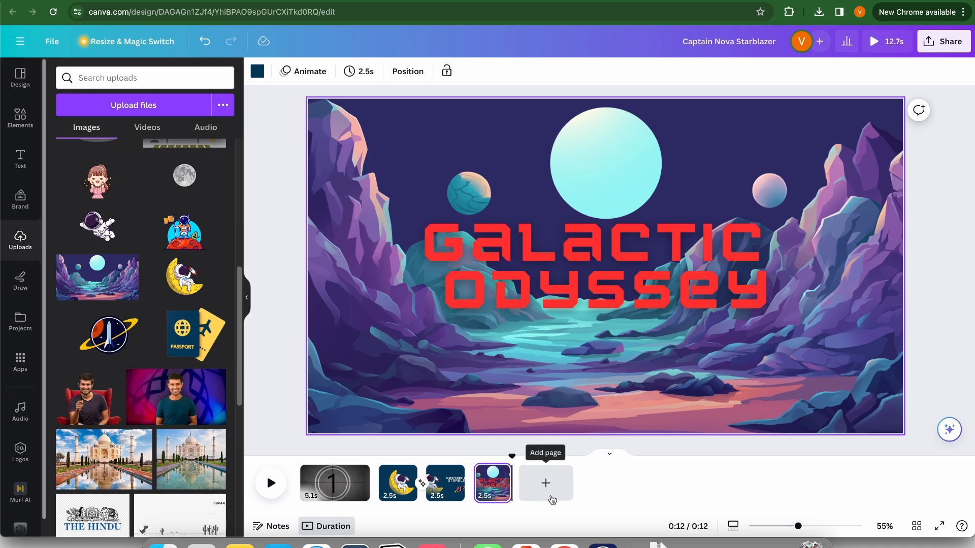
# Step: Add a fifth page and search the elements library for "space", showing only graphics
pyautogui.click(552, 500)
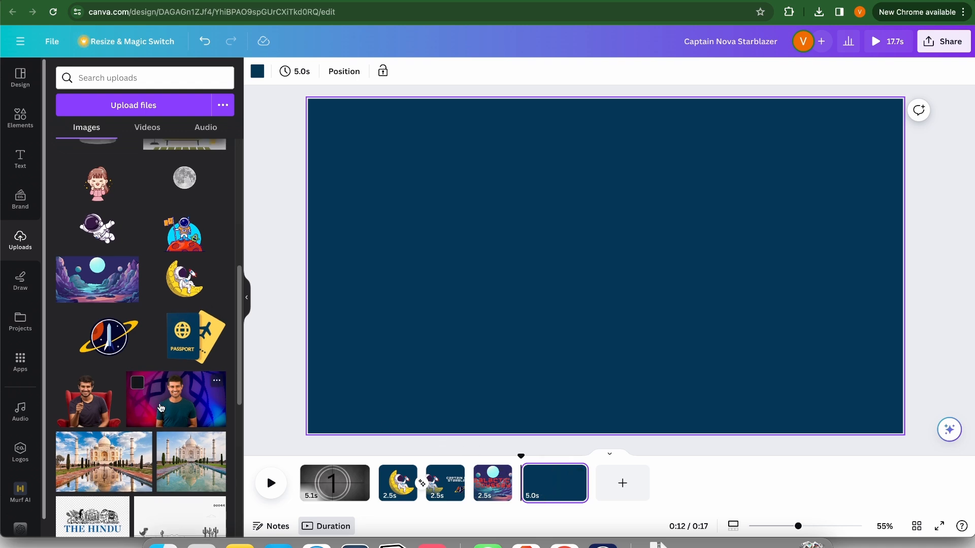
pyautogui.scroll(2, 160, 407)
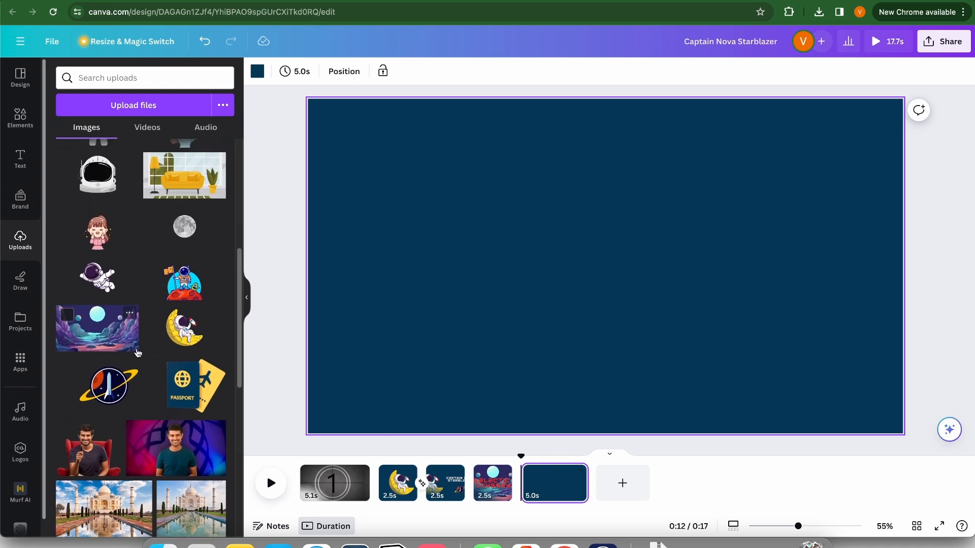
pyautogui.scroll(6, 142, 376)
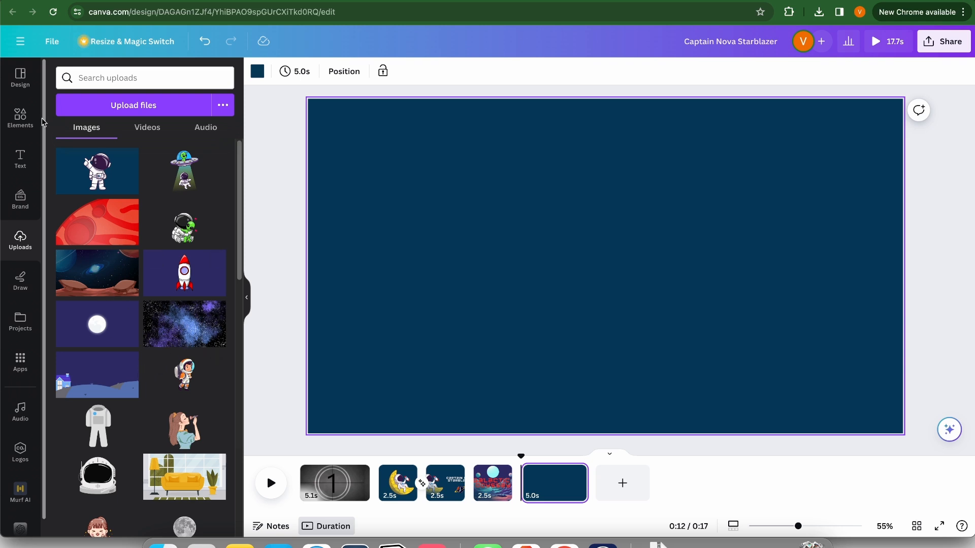
pyautogui.click(25, 124)
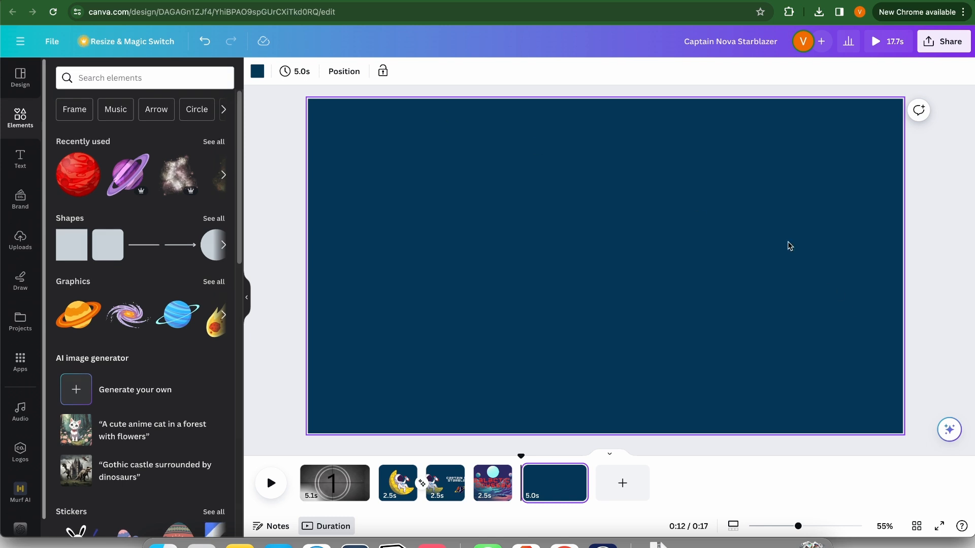
pyautogui.click(129, 83)
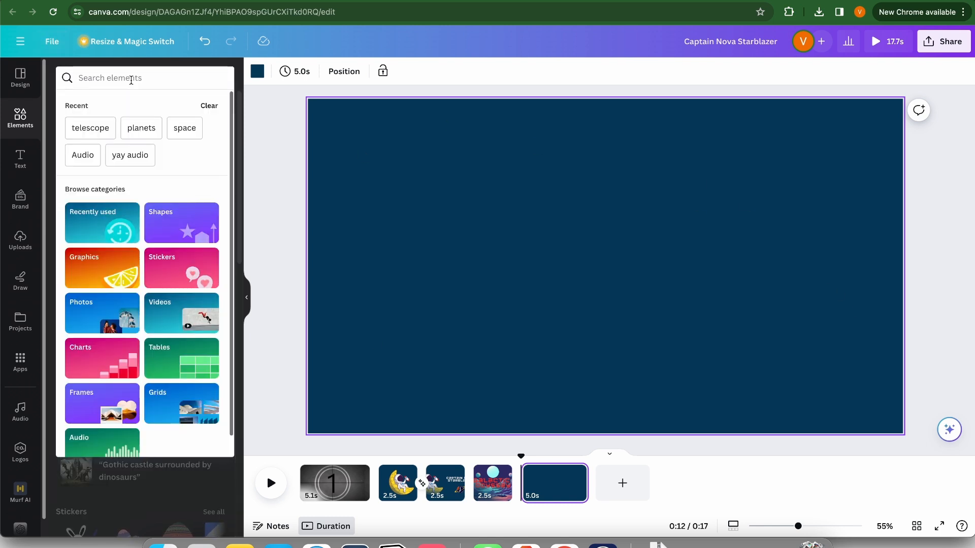
pyautogui.write('space')
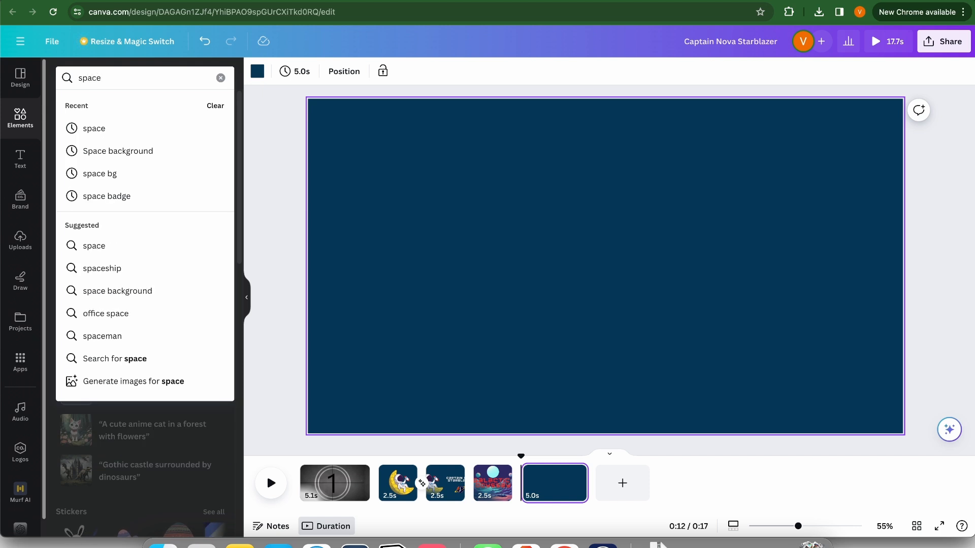
pyautogui.press('Return')
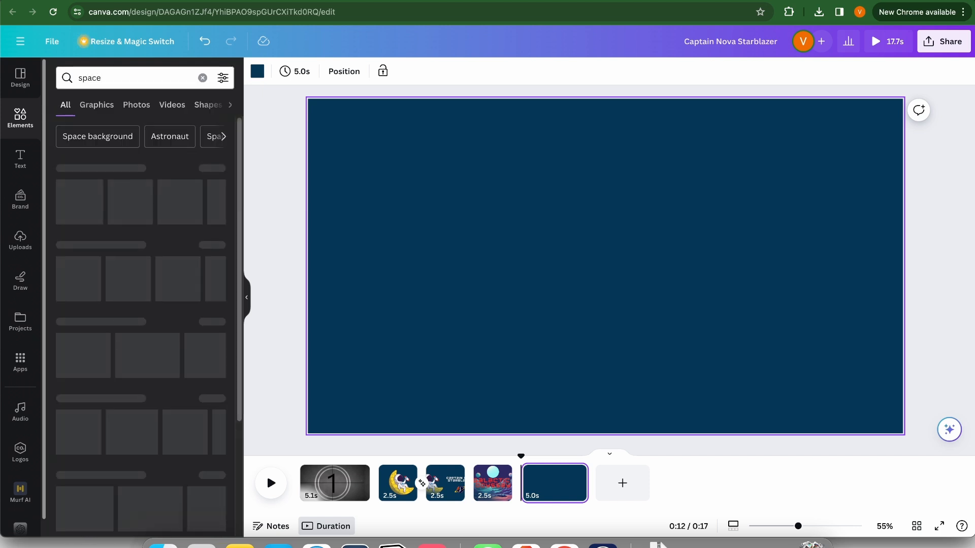
pyautogui.click(95, 105)
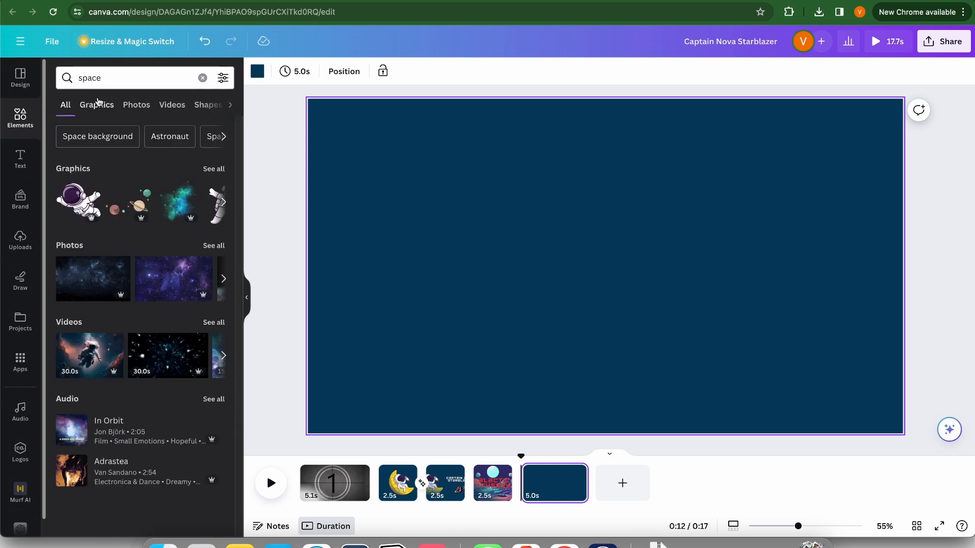
# Step: Place nebula graphics in three corners of the fifth page: teal in the upper left, pale pink in the upper right, yellow in the lower left
pyautogui.click(199, 196)
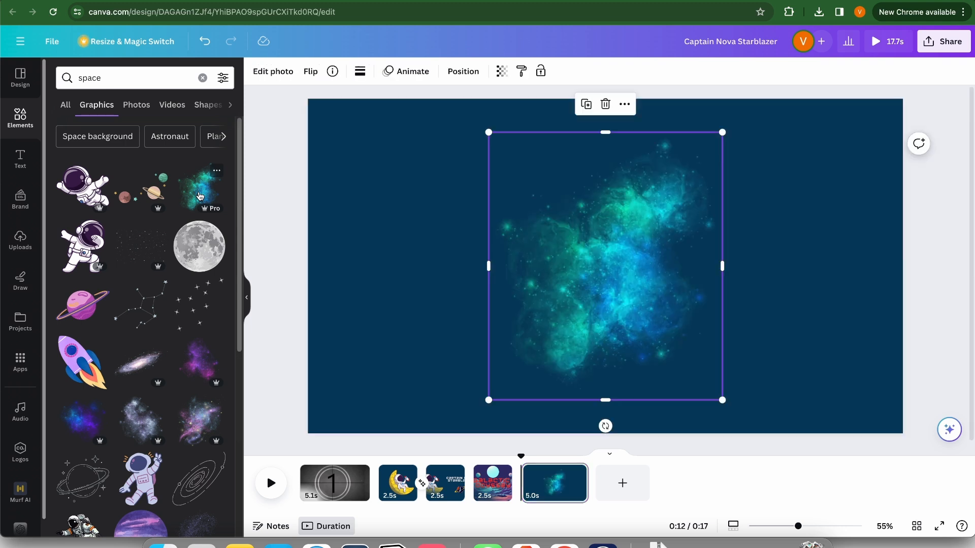
pyautogui.moveTo(589, 270); pyautogui.dragTo(361, 162)
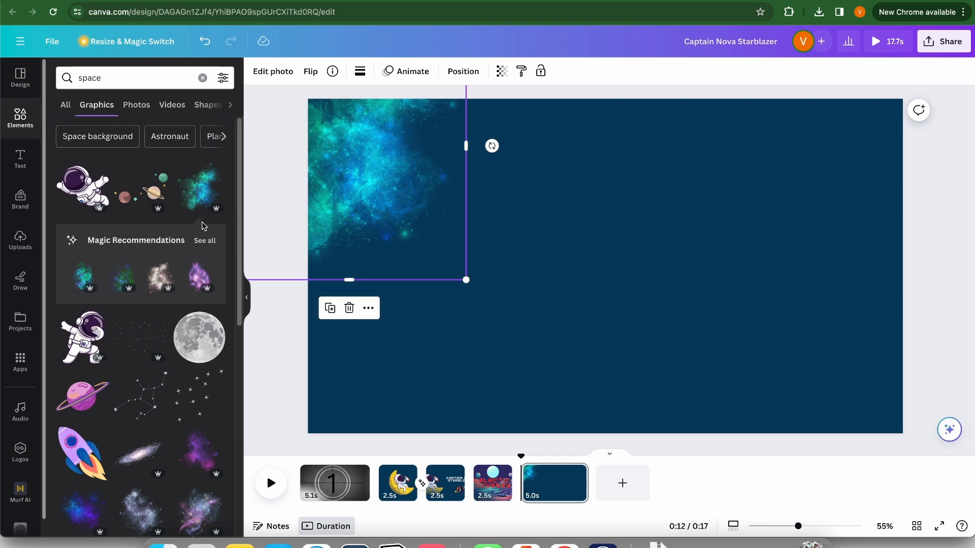
pyautogui.click(205, 241)
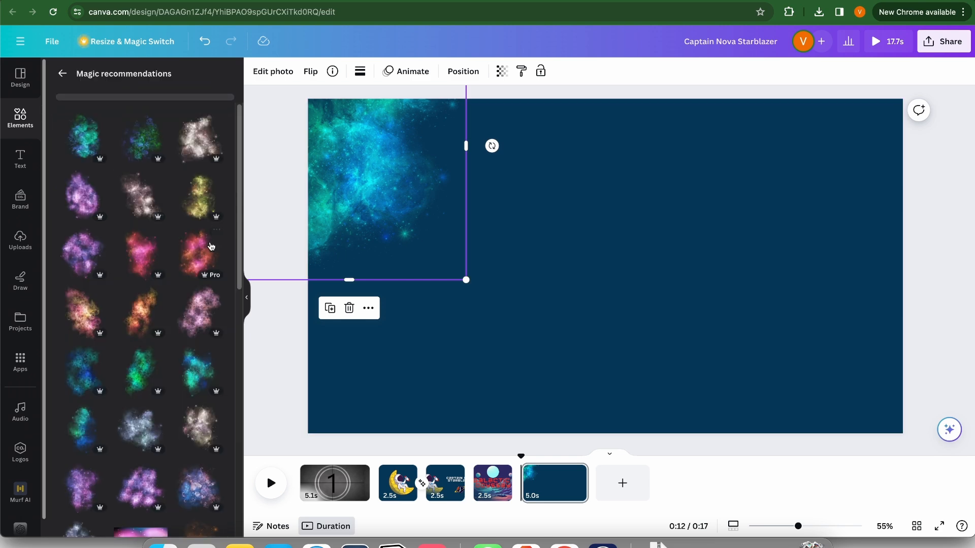
pyautogui.click(144, 204)
pyautogui.moveTo(594, 250); pyautogui.dragTo(875, 104)
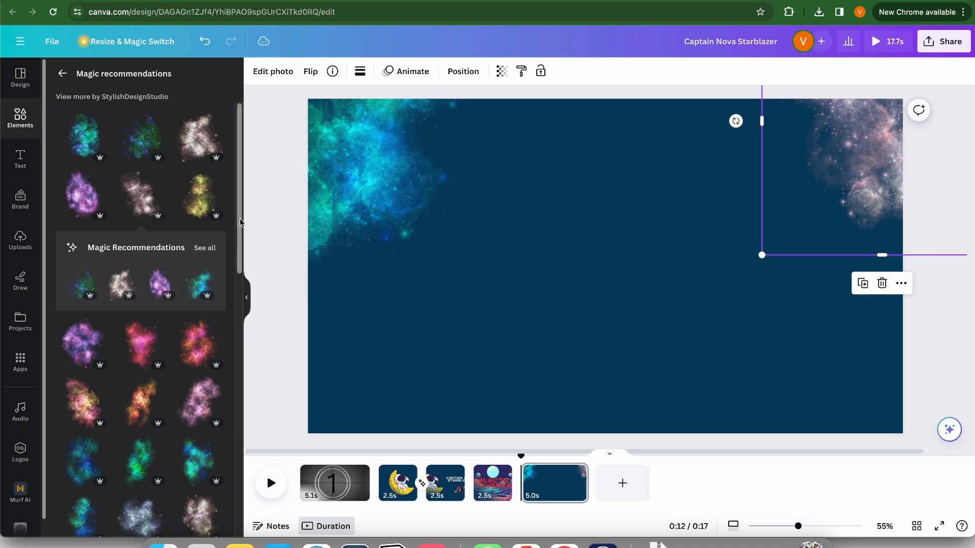
pyautogui.click(210, 204)
pyautogui.moveTo(603, 276); pyautogui.dragTo(333, 395)
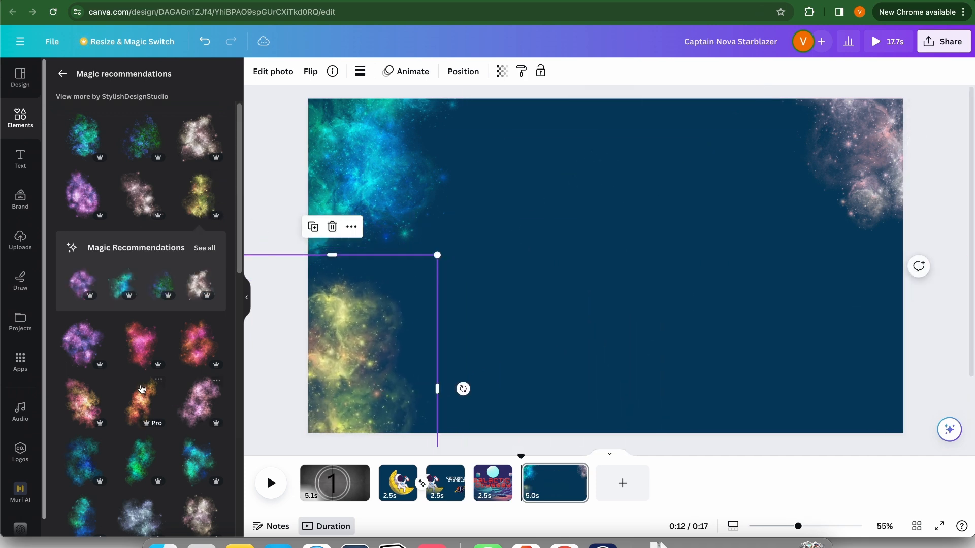
# Step: Add the purple nebula graphic, rotate it and enlarge it to cover the right part of the fifth page
pyautogui.click(78, 353)
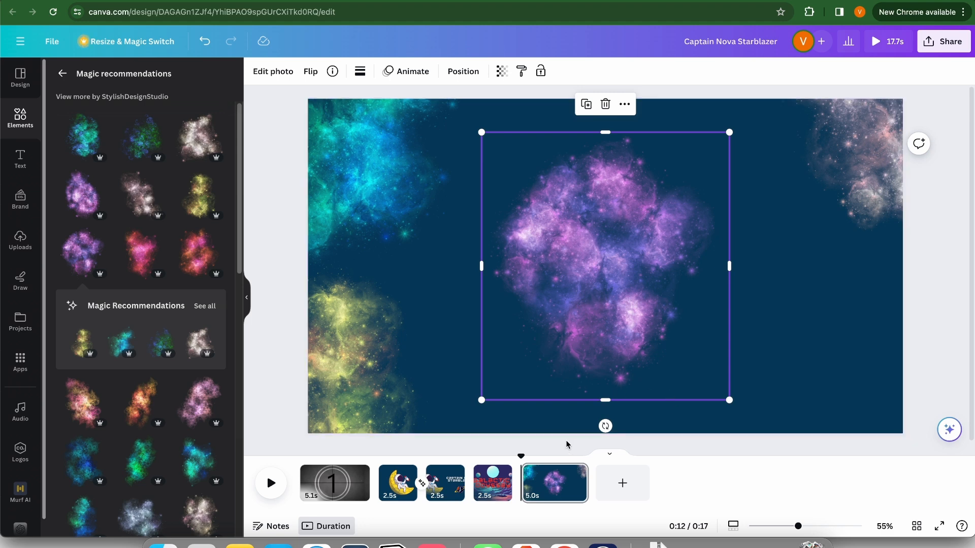
pyautogui.moveTo(605, 426); pyautogui.dragTo(746, 341)
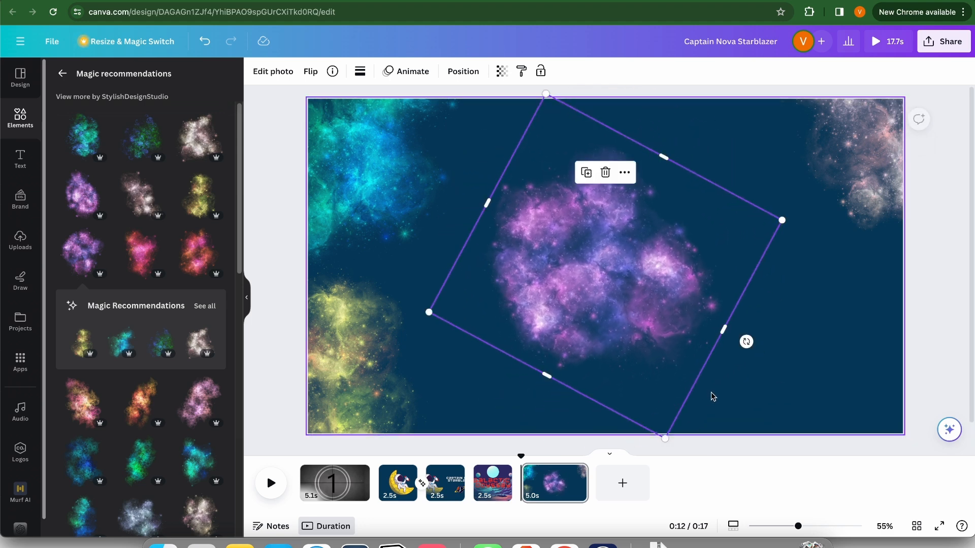
pyautogui.moveTo(781, 220); pyautogui.dragTo(967, 105)
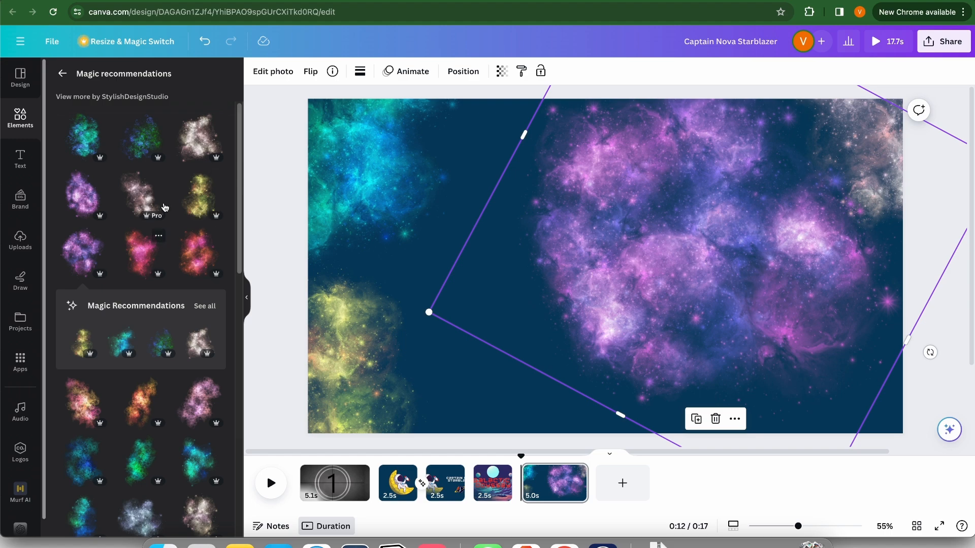
# Step: Add the orange-red nebula graphic and enlarge it to fill the left-centre of the fifth page
pyautogui.moveTo(196, 255); pyautogui.dragTo(455, 151)
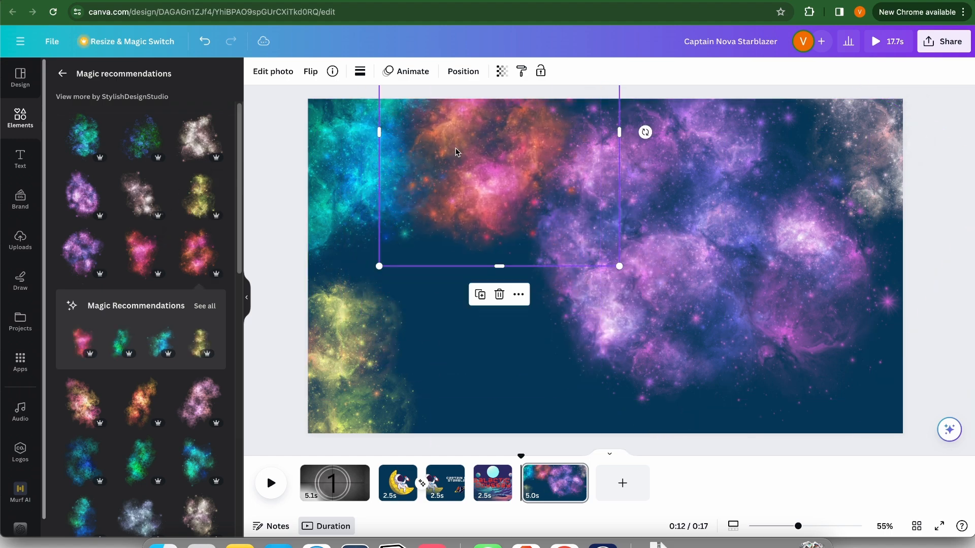
pyautogui.moveTo(379, 266); pyautogui.dragTo(248, 411)
pyautogui.moveTo(408, 253); pyautogui.dragTo(468, 258)
# Step: Place the multi-planet graphic in the page's upper-left corner and a smaller pink ringed planet in its upper-right corner
pyautogui.click(63, 74)
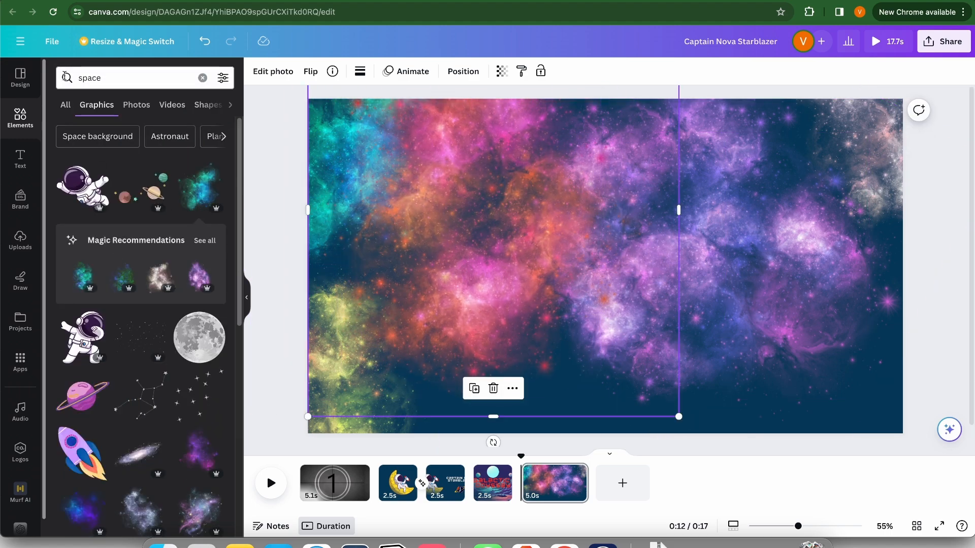
pyautogui.click(148, 190)
pyautogui.moveTo(653, 297); pyautogui.dragTo(410, 173)
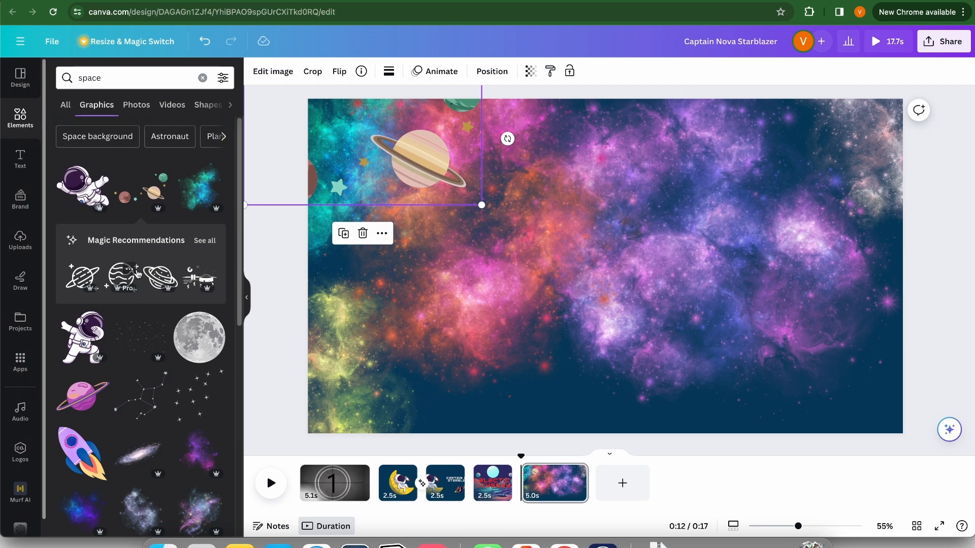
pyautogui.scroll(-4, 138, 274)
pyautogui.click(83, 197)
pyautogui.moveTo(720, 199); pyautogui.dragTo(668, 229)
pyautogui.moveTo(599, 277); pyautogui.dragTo(902, 94)
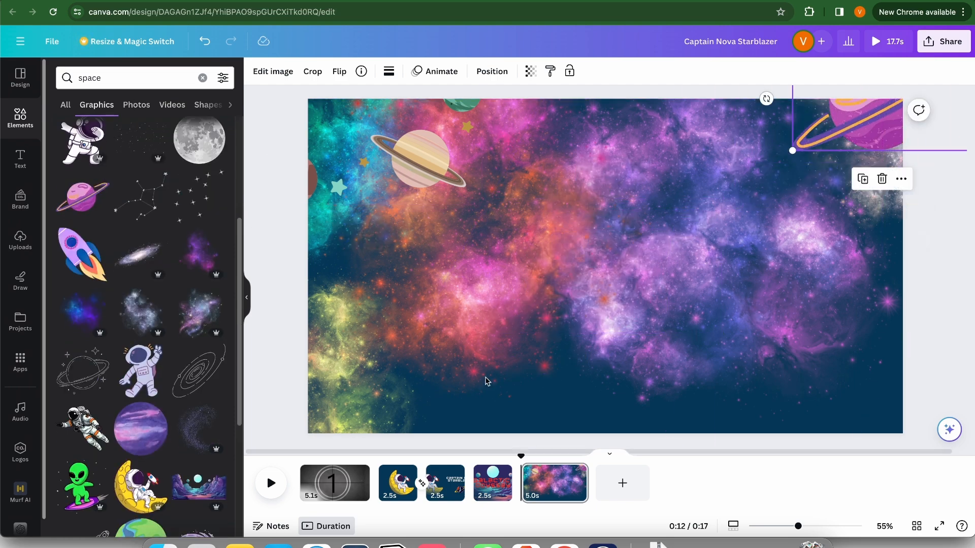
# Step: Add the uploaded flying astronaut image to the fifth page and crop away the empty space around it
pyautogui.click(21, 240)
pyautogui.scroll(-5, 137, 305)
pyautogui.click(96, 309)
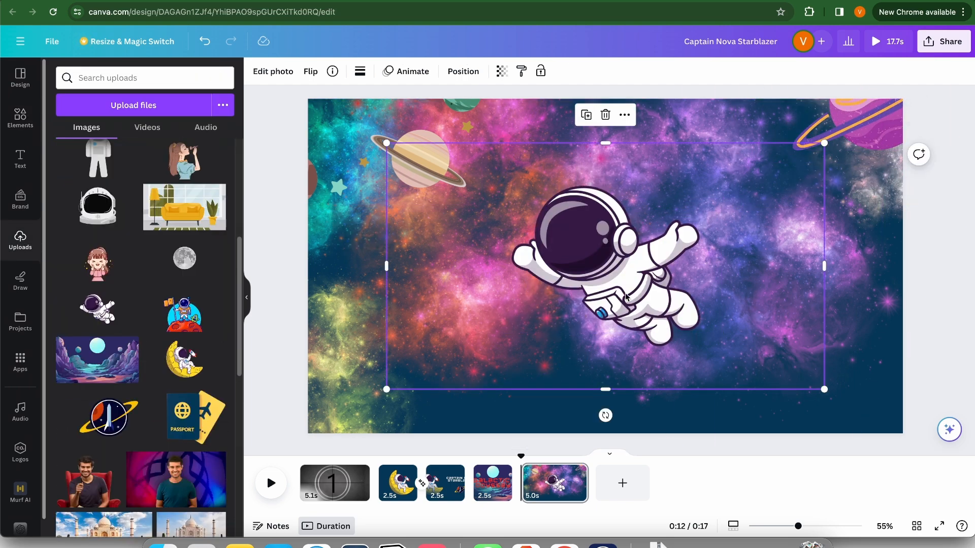
pyautogui.moveTo(822, 264); pyautogui.dragTo(728, 264)
pyautogui.moveTo(386, 267); pyautogui.dragTo(493, 270)
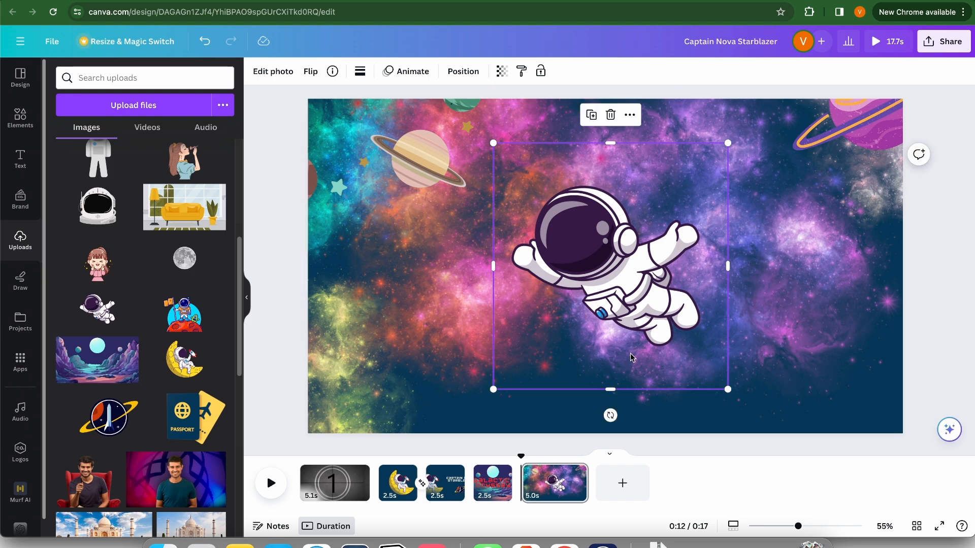
pyautogui.moveTo(610, 389); pyautogui.dragTo(611, 374)
# Step: Enlarge the flying astronaut and position it in the right half of the fifth page
pyautogui.moveTo(621, 320); pyautogui.dragTo(673, 333)
pyautogui.moveTo(778, 385); pyautogui.dragTo(874, 410)
pyautogui.moveTo(752, 354); pyautogui.dragTo(732, 309)
pyautogui.click(942, 307)
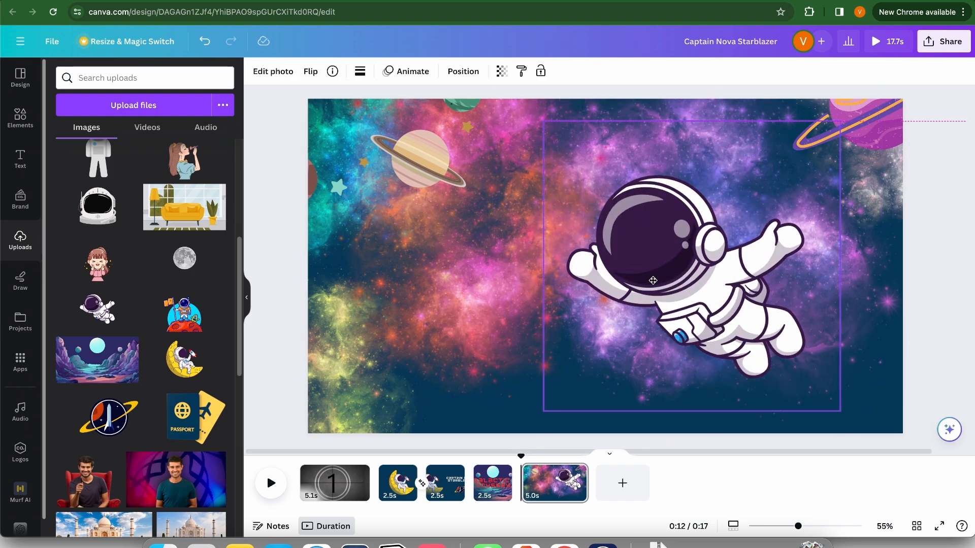
# Step: Add a Circle Wipe transition with the Out direction between the fourth and fifth pages
pyautogui.click(523, 493)
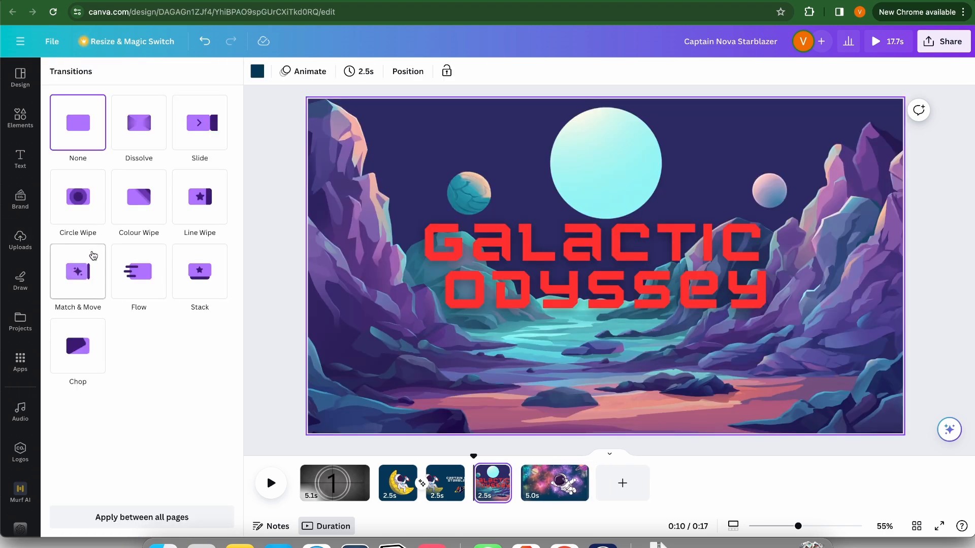
pyautogui.click(78, 197)
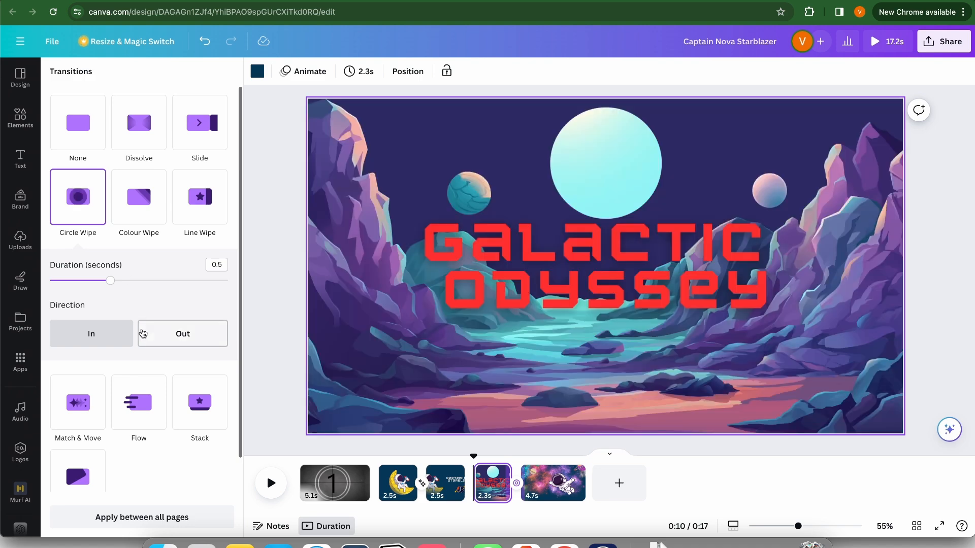
pyautogui.click(144, 334)
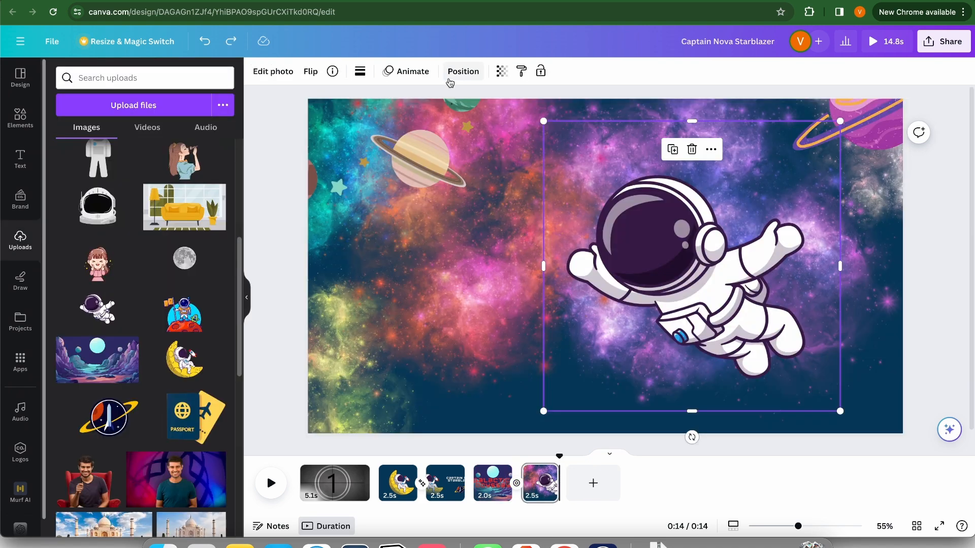
# Step: Apply the Tectonic page animation to the fifth page and lower its intensity
pyautogui.click(409, 76)
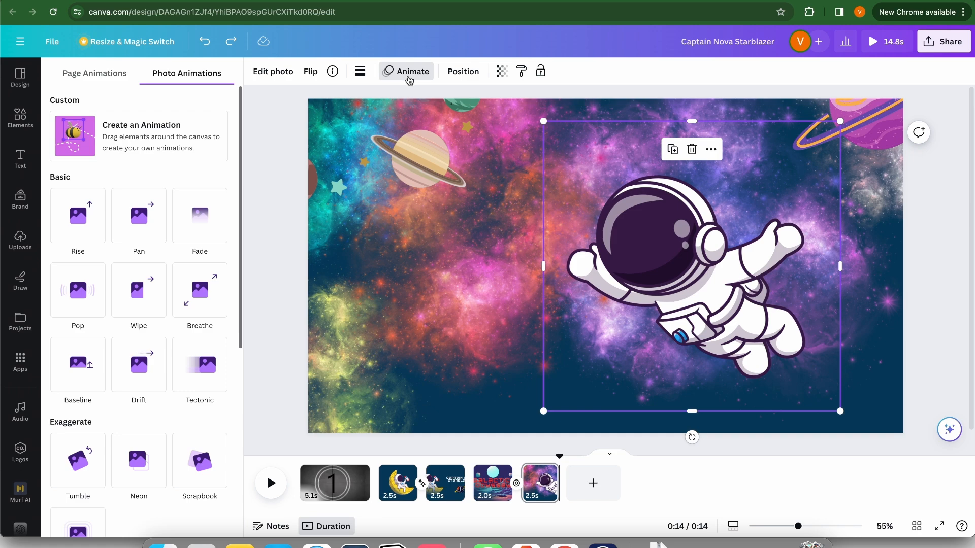
pyautogui.click(114, 73)
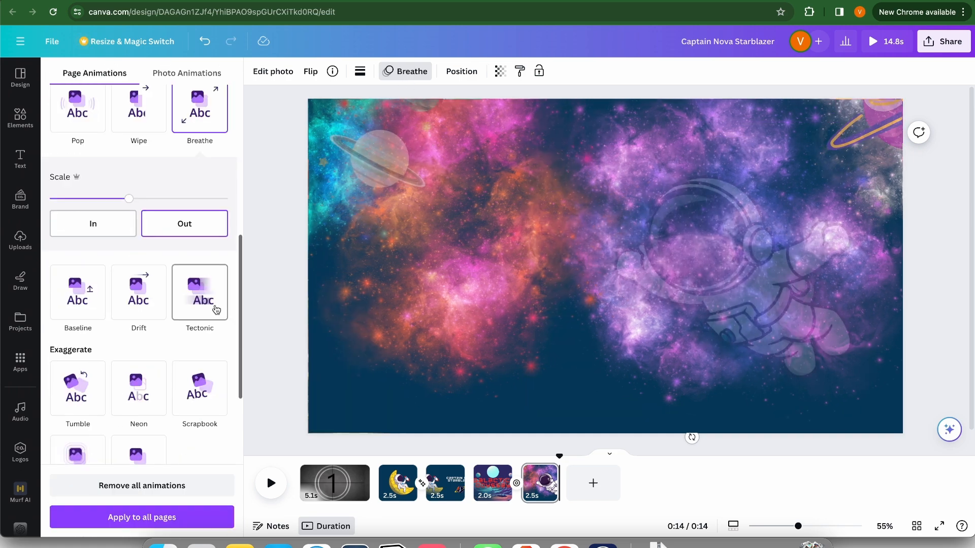
pyautogui.click(216, 309)
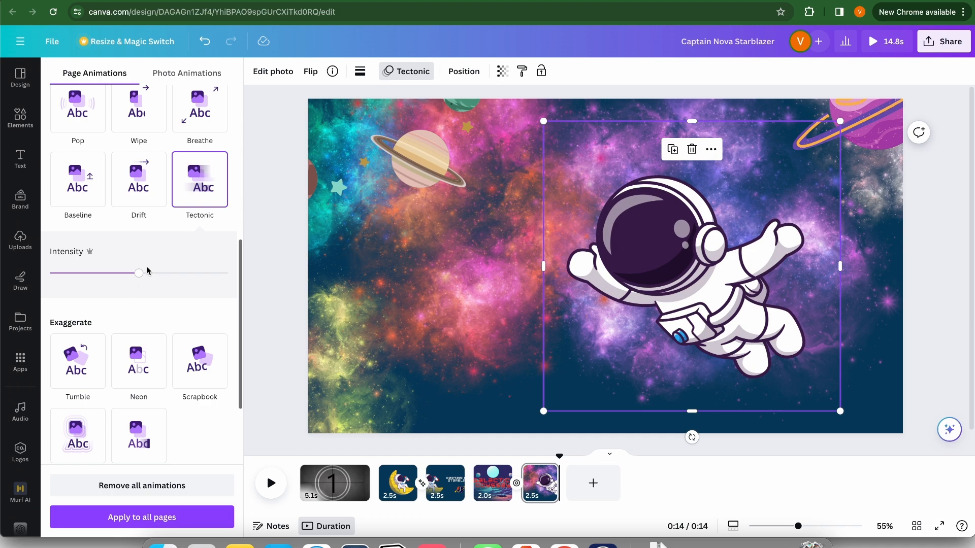
pyautogui.moveTo(140, 275); pyautogui.dragTo(78, 274)
# Step: Add a sixth page filled with the uploaded living-room image and place the uploaded happy girl illustration on it
pyautogui.click(593, 482)
pyautogui.click(15, 239)
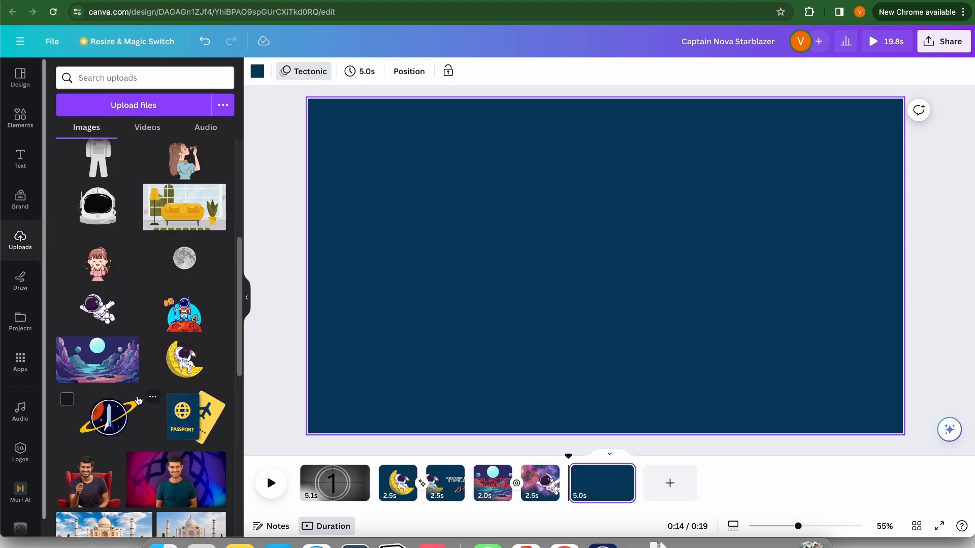
pyautogui.scroll(2, 139, 401)
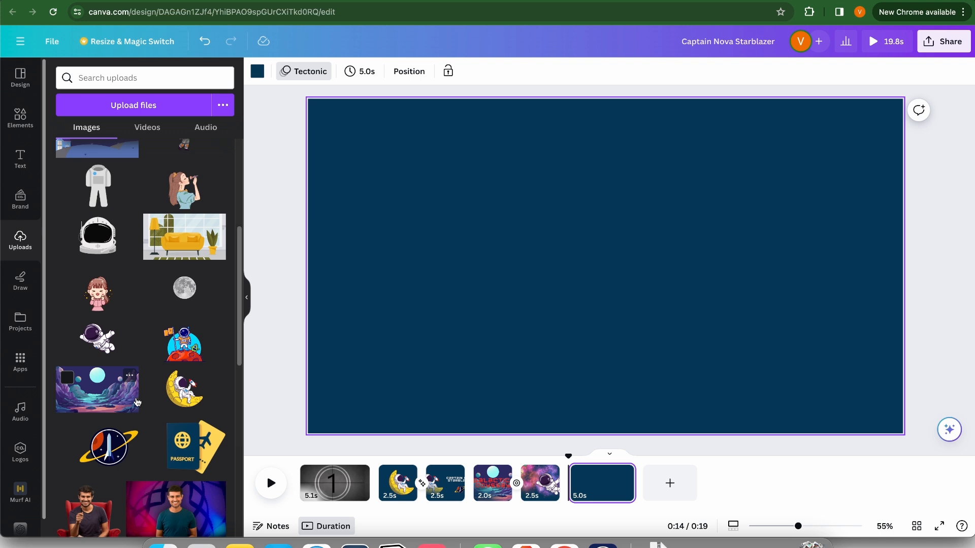
pyautogui.scroll(2, 137, 402)
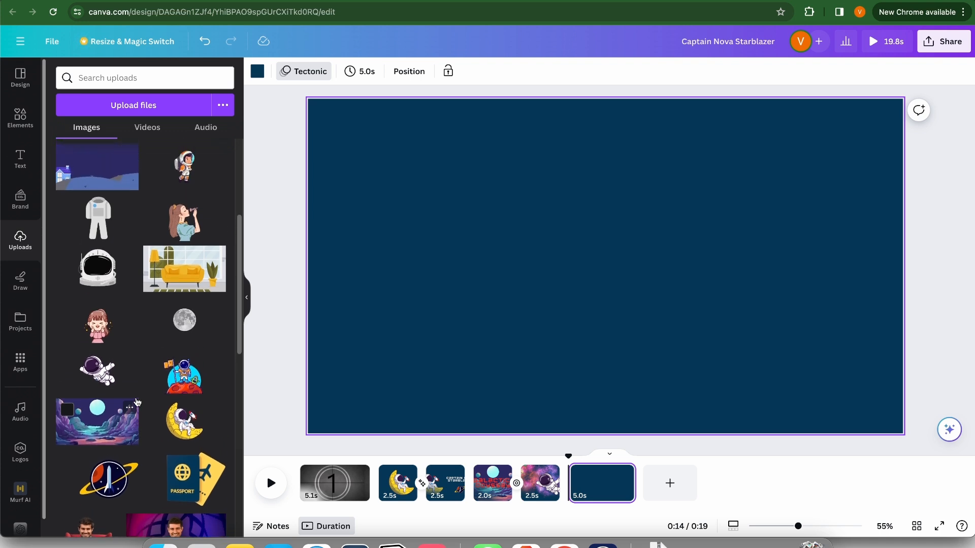
pyautogui.scroll(3, 137, 402)
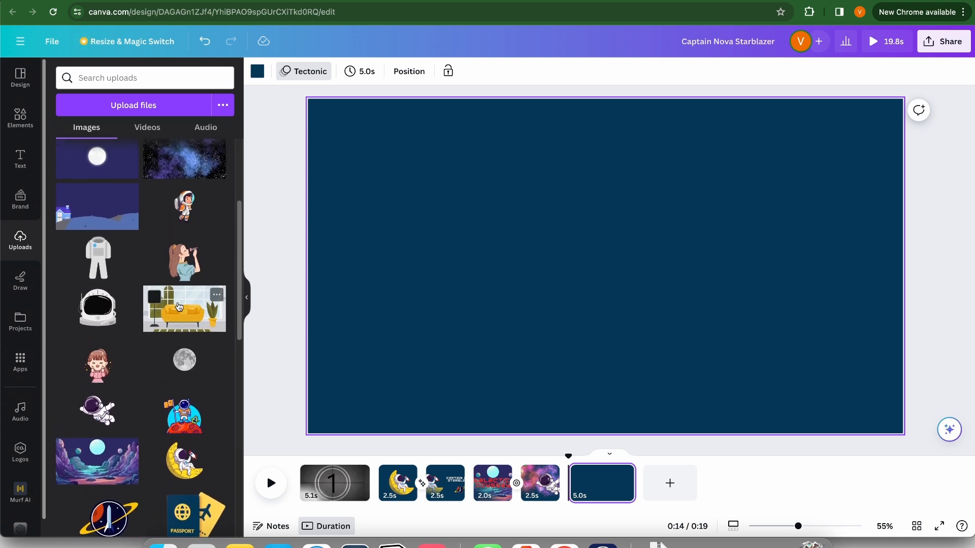
pyautogui.moveTo(178, 306); pyautogui.dragTo(325, 106)
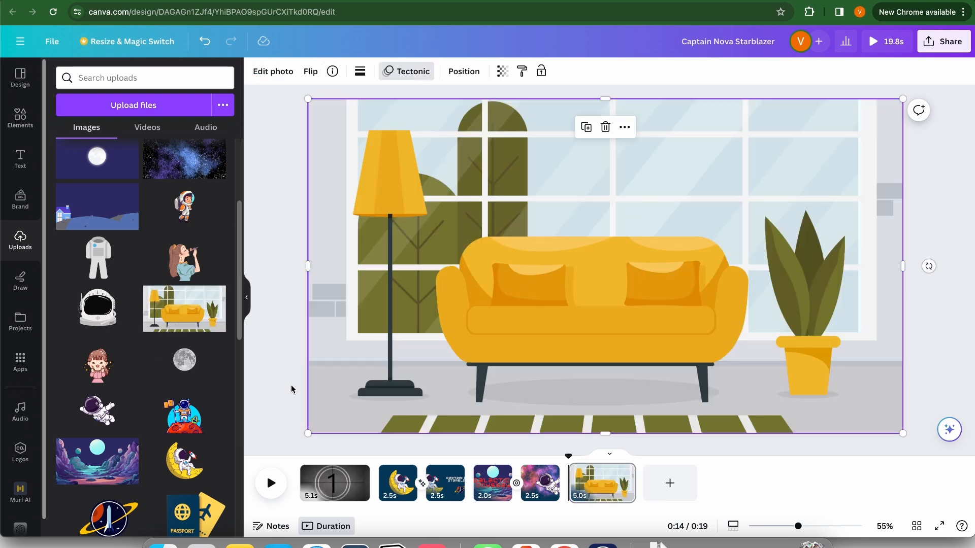
pyautogui.click(101, 370)
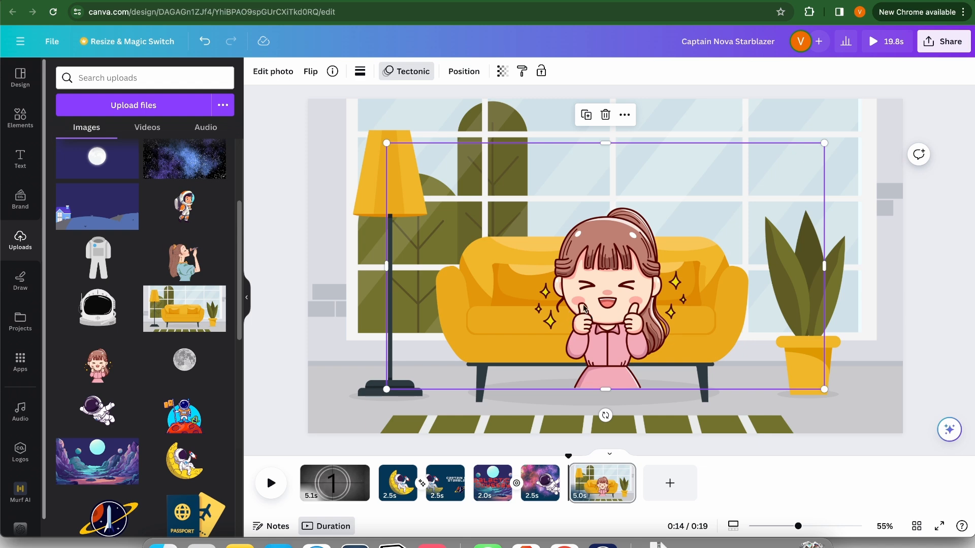
# Step: Crop the girl illustration close to the figure, enlarge it and position it in front of the sofa at the page's bottom edge
pyautogui.moveTo(583, 308); pyautogui.dragTo(583, 352)
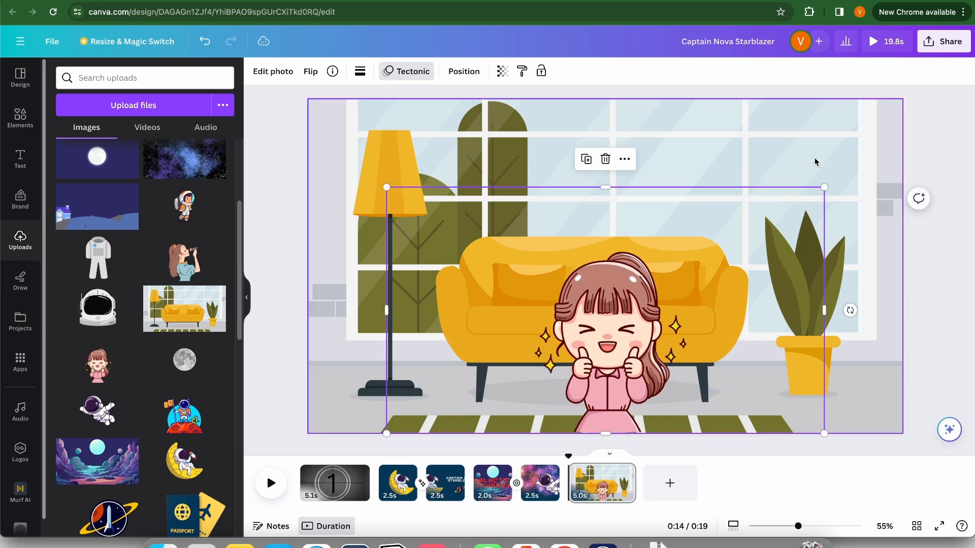
pyautogui.moveTo(821, 319); pyautogui.dragTo(709, 321)
pyautogui.moveTo(386, 310); pyautogui.dragTo(519, 311)
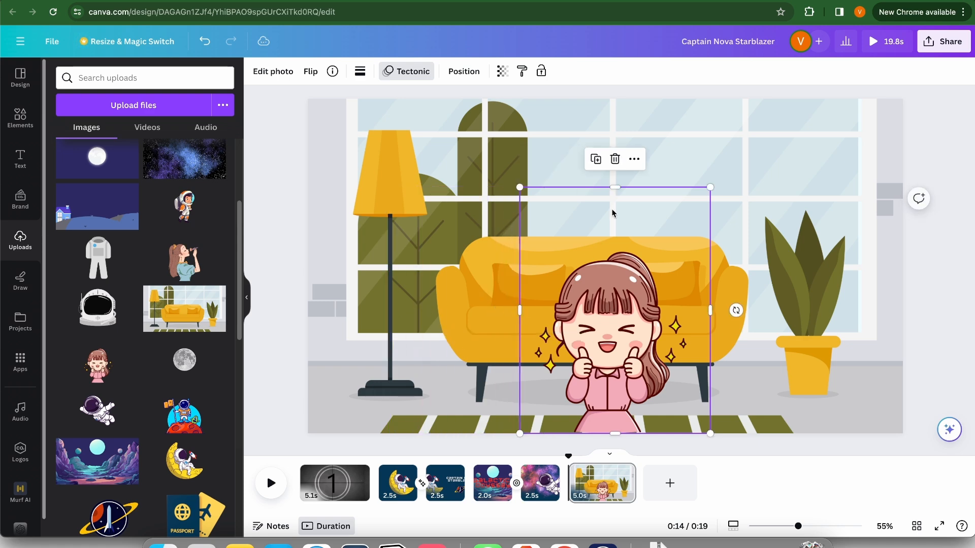
pyautogui.moveTo(620, 187); pyautogui.dragTo(620, 245)
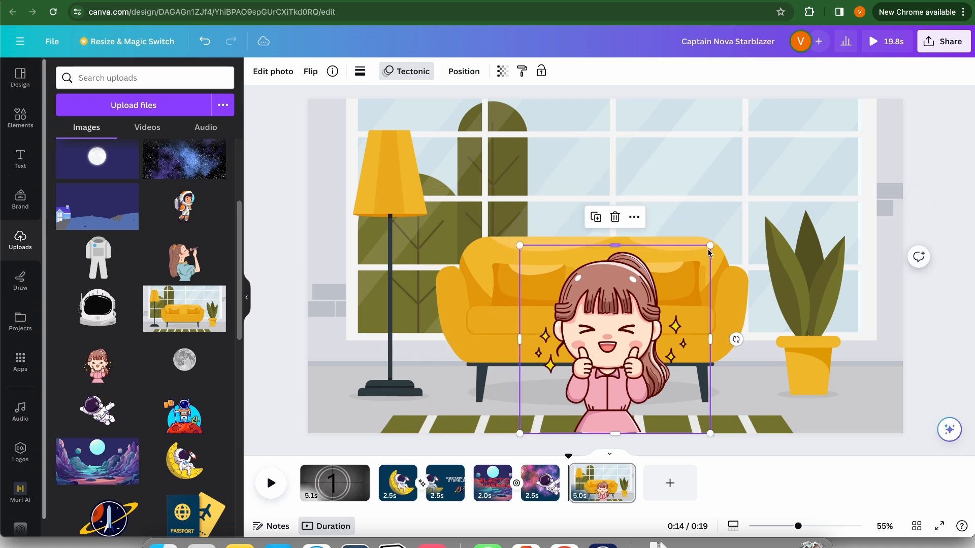
pyautogui.moveTo(712, 245); pyautogui.dragTo(789, 166)
pyautogui.moveTo(648, 283); pyautogui.dragTo(606, 283)
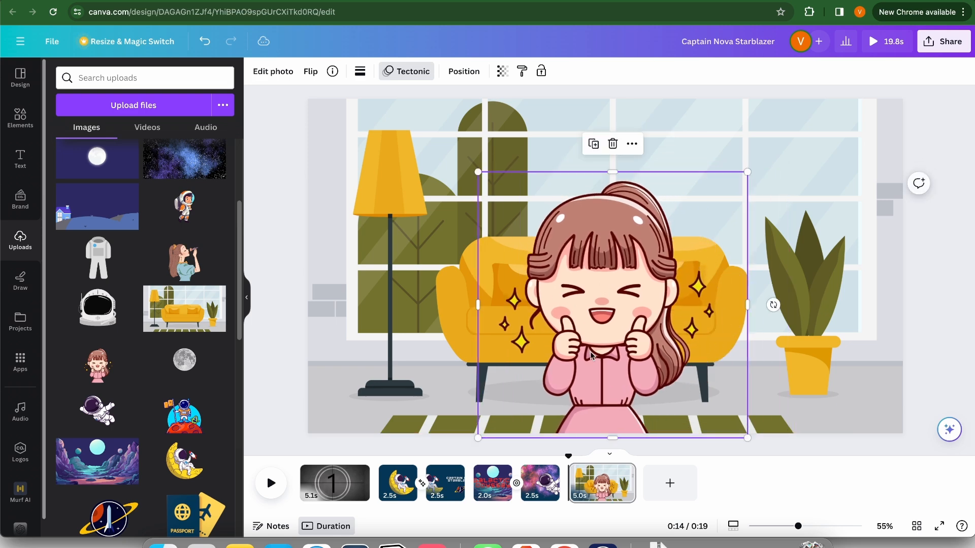
# Step: Add a Circle Wipe transition between the fifth and sixth pages with the Out direction and a duration of 1 second
pyautogui.click(569, 490)
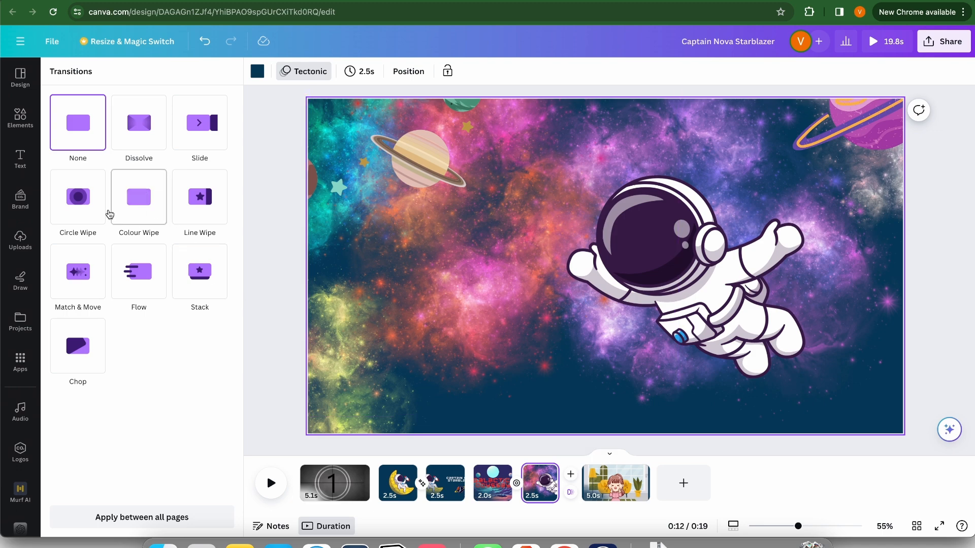
pyautogui.click(80, 212)
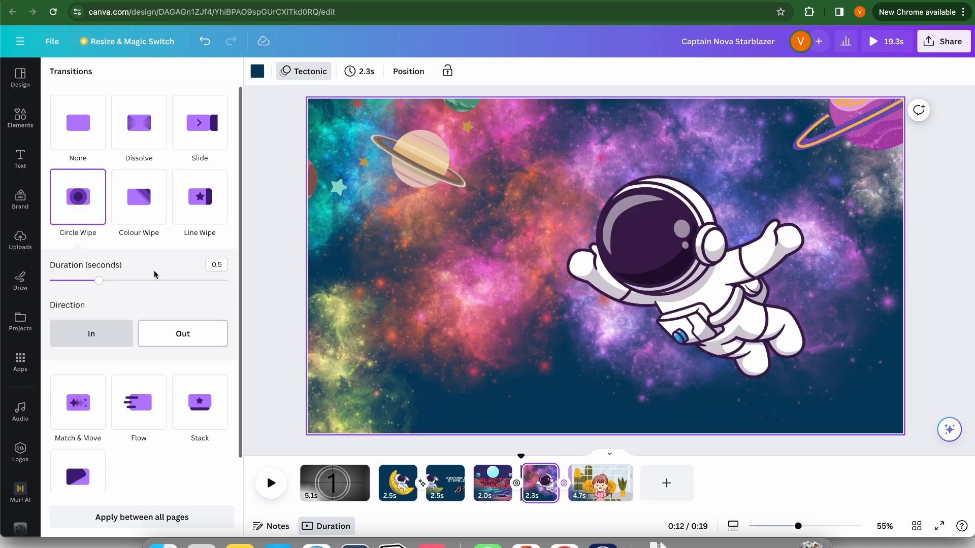
pyautogui.click(170, 333)
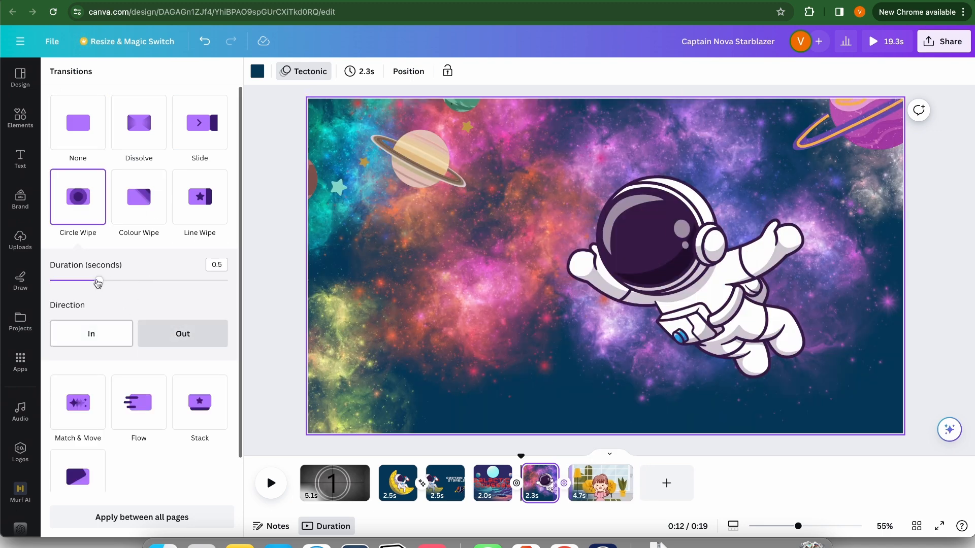
pyautogui.moveTo(99, 281); pyautogui.dragTo(160, 281)
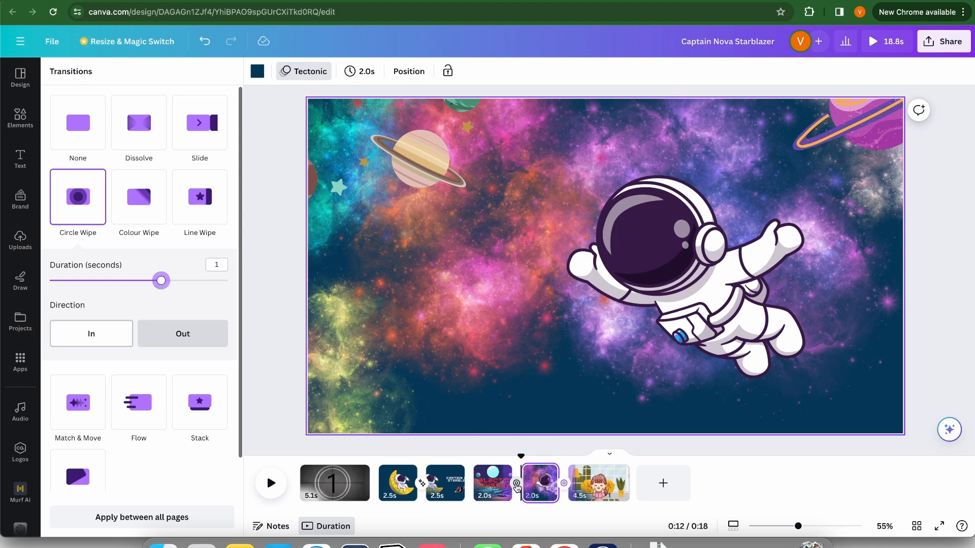
# Step: Change the transition between the fourth and fifth pages to Flow with a duration of 1.2 seconds
pyautogui.click(509, 486)
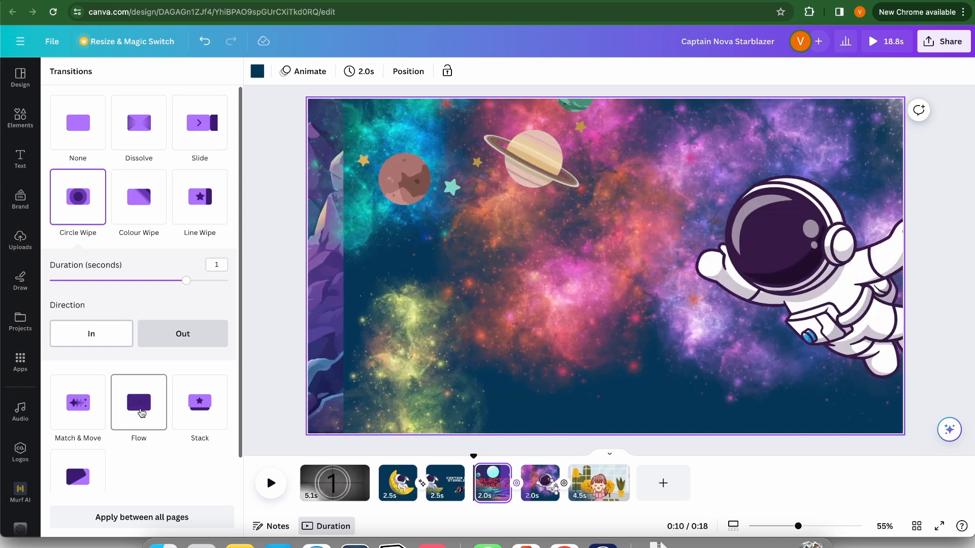
pyautogui.click(142, 412)
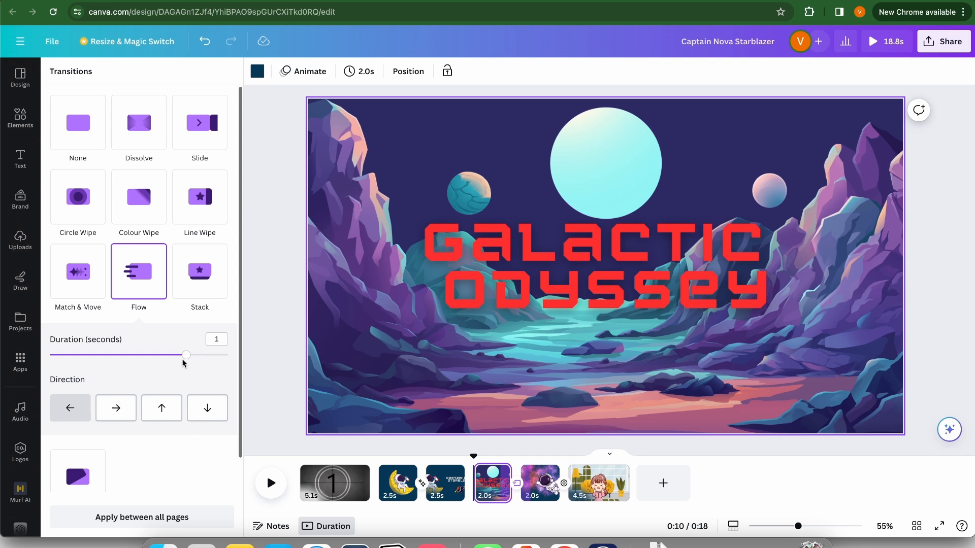
pyautogui.moveTo(187, 358); pyautogui.dragTo(231, 360)
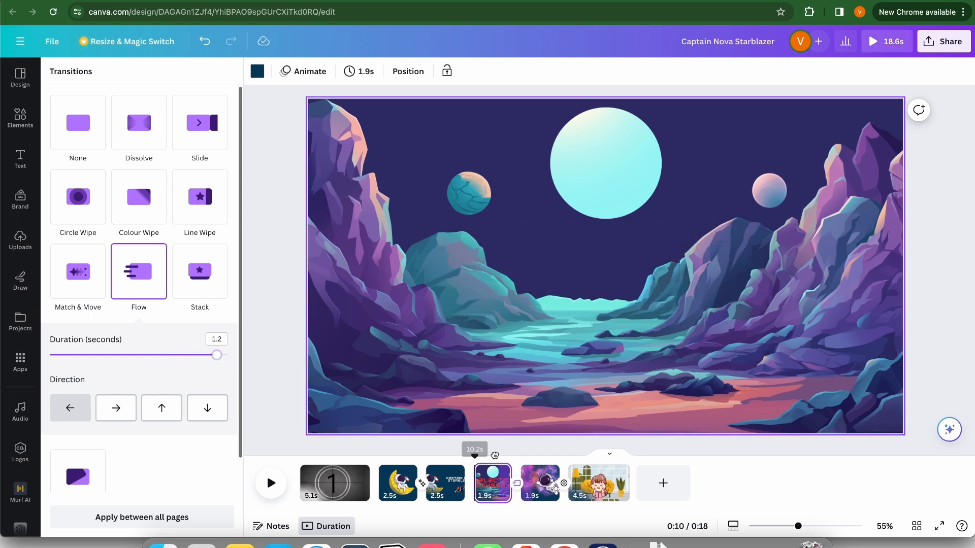
# Step: Play back the video from the fourth page and again from the fifth page to check the transitions
pyautogui.click(272, 482)
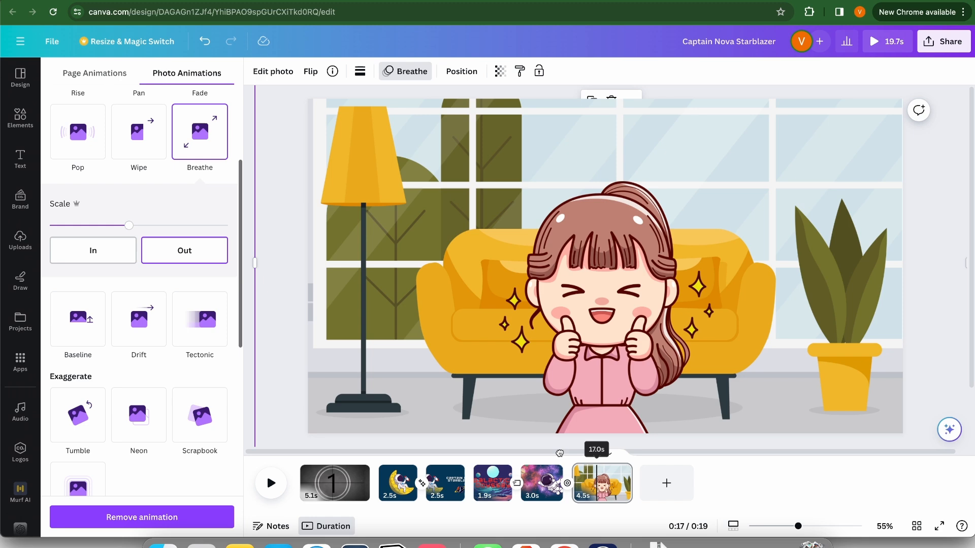
pyautogui.moveTo(560, 454)
pyautogui.mouseDown()
pyautogui.moveTo(531, 453)
pyautogui.moveTo(548, 453)
pyautogui.mouseUp()
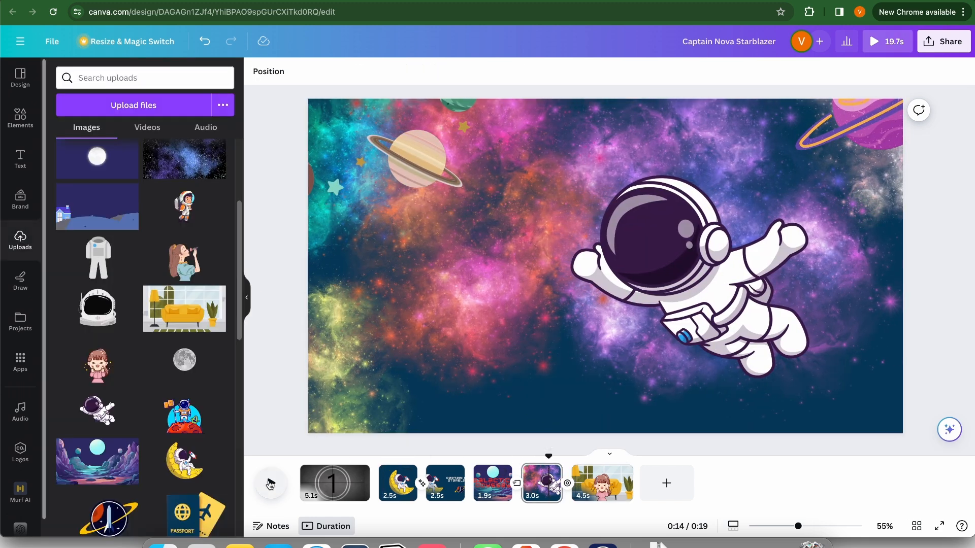
pyautogui.click(269, 483)
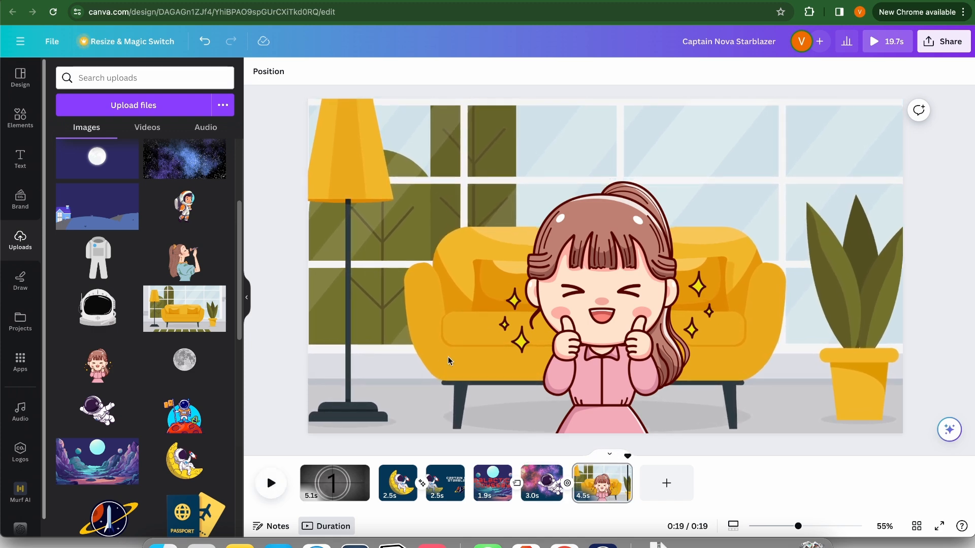
# Step: Show the timing of the girl illustration on the sixth page, adjust its start and play back the result
pyautogui.click(604, 318)
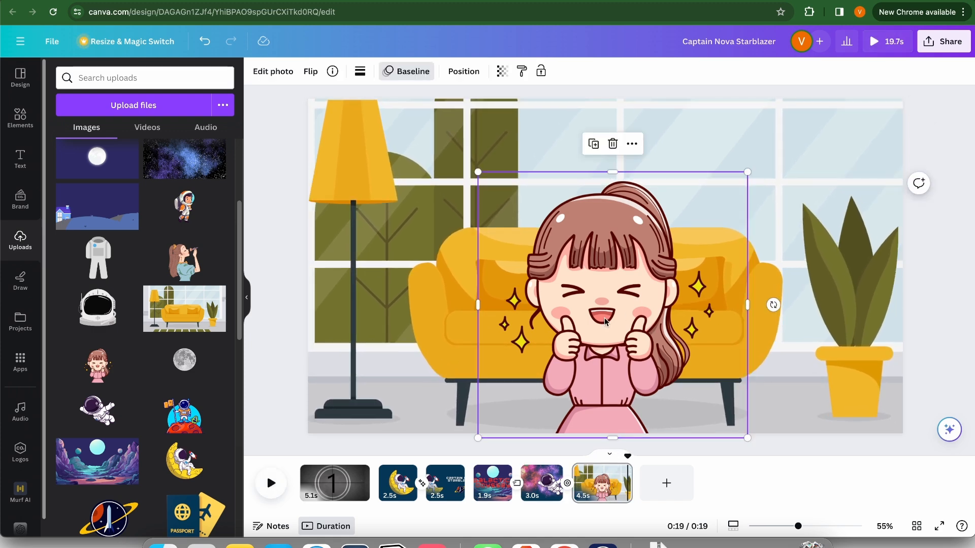
pyautogui.rightClick(604, 317)
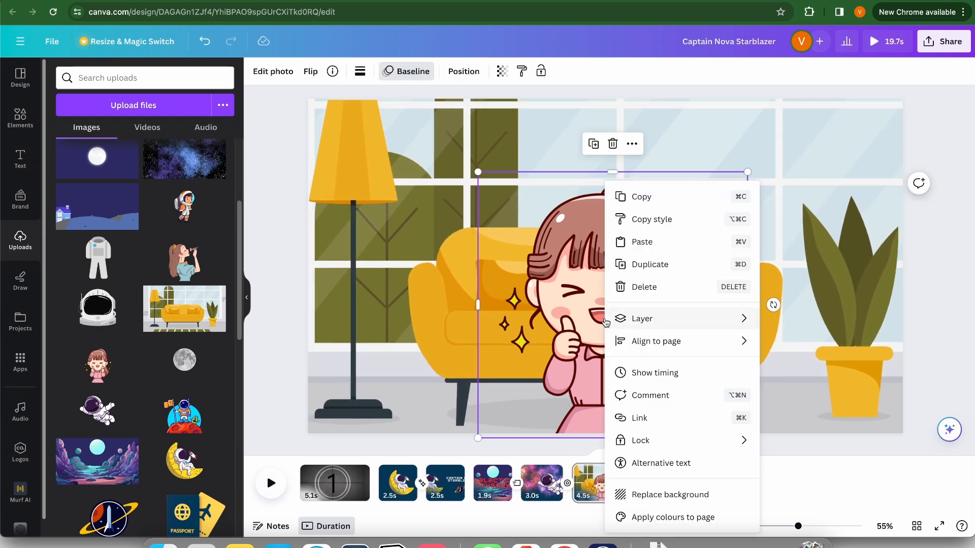
pyautogui.click(687, 370)
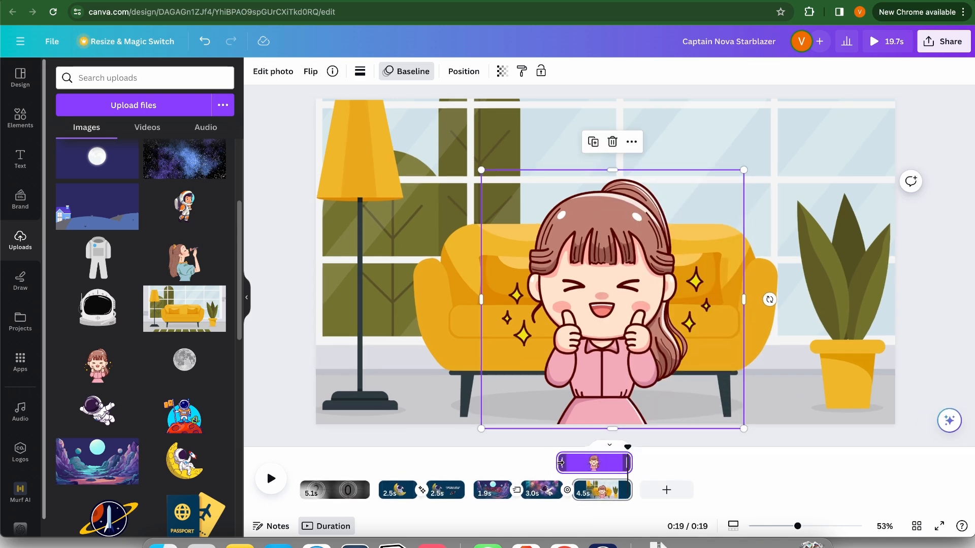
pyautogui.moveTo(565, 462)
pyautogui.mouseDown()
pyautogui.moveTo(584, 461)
pyautogui.moveTo(558, 455)
pyautogui.moveTo(603, 459)
pyautogui.moveTo(557, 468)
pyautogui.mouseUp()
pyautogui.click(267, 489)
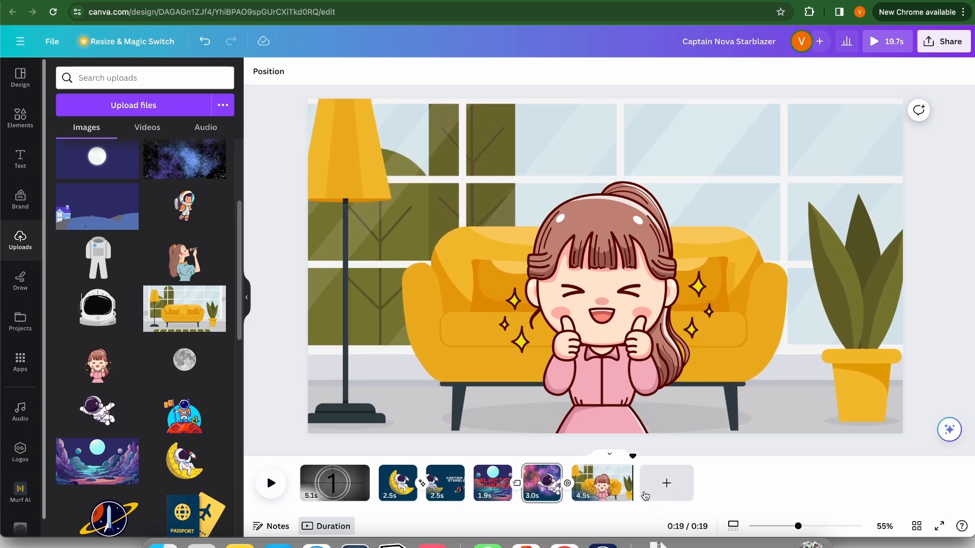
# Step: Add a seventh page and cover it with the uploaded night landscape image showing the blue house
pyautogui.click(659, 491)
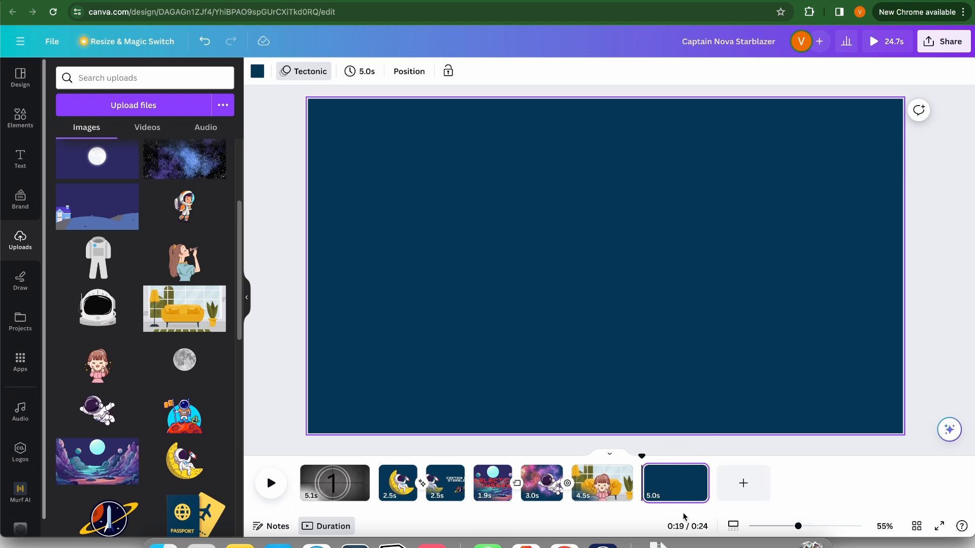
pyautogui.scroll(3, 134, 369)
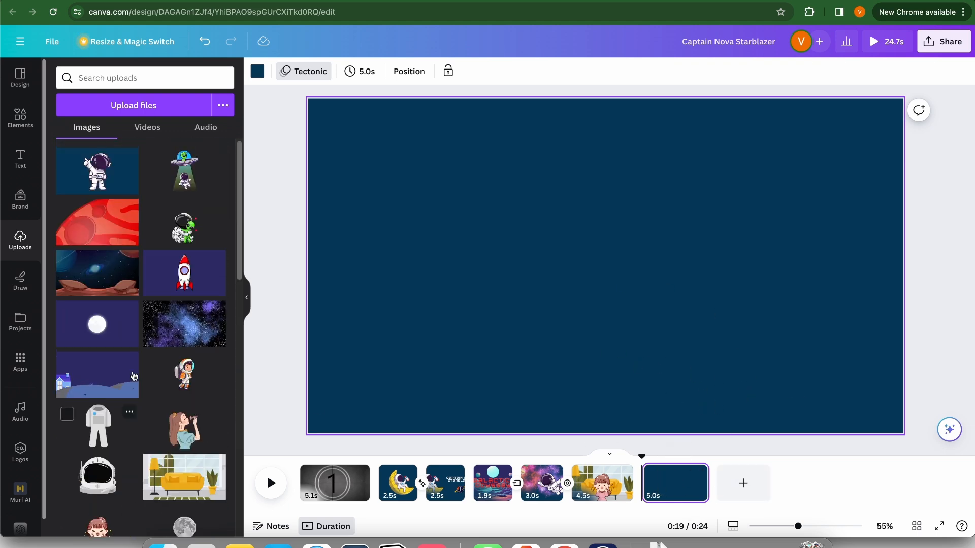
pyautogui.scroll(-7, 133, 376)
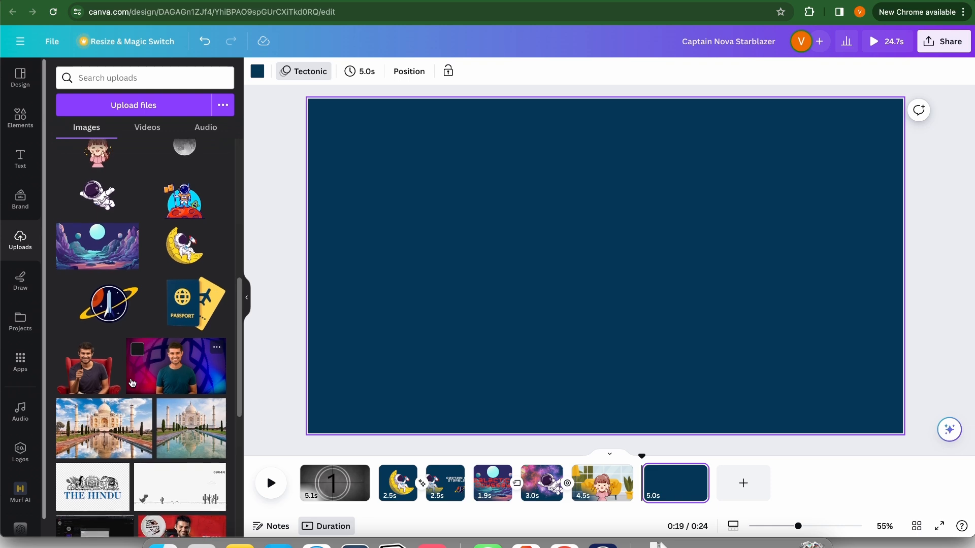
pyautogui.scroll(7, 135, 387)
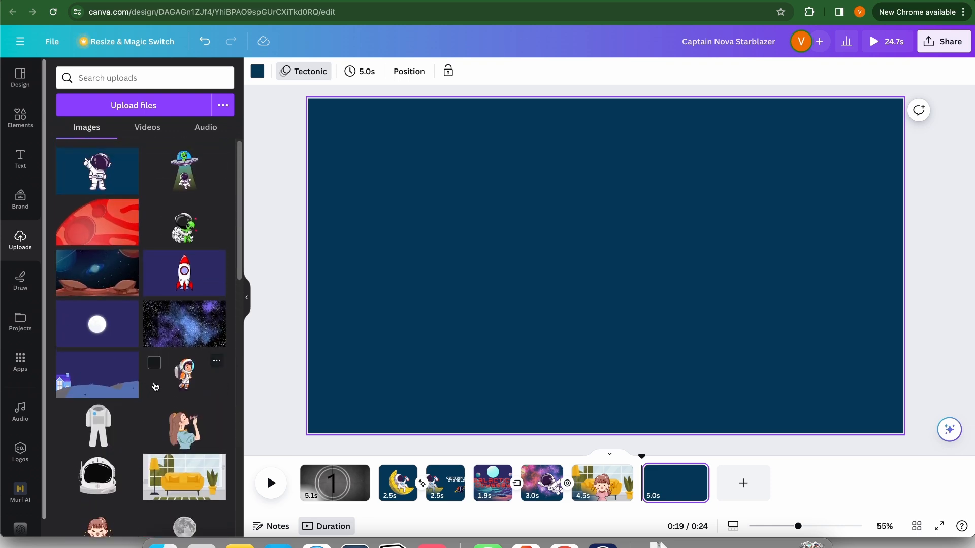
pyautogui.click(96, 376)
pyautogui.scroll(-1, 133, 356)
pyautogui.moveTo(816, 407); pyautogui.dragTo(931, 406)
pyautogui.moveTo(312, 96)
pyautogui.mouseDown()
pyautogui.moveTo(248, 87)
pyautogui.moveTo(305, 101)
pyautogui.mouseUp()
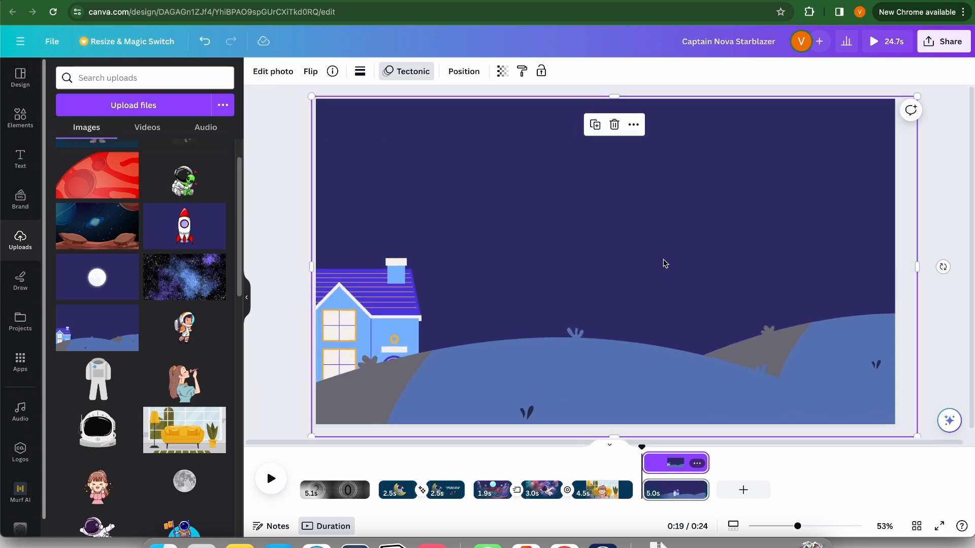
pyautogui.moveTo(665, 263); pyautogui.dragTo(681, 272)
# Step: Place the uploaded pointing astronaut on the seventh page, remove its background and crop it close to the figure
pyautogui.scroll(1, 166, 381)
pyautogui.scroll(-7, 174, 405)
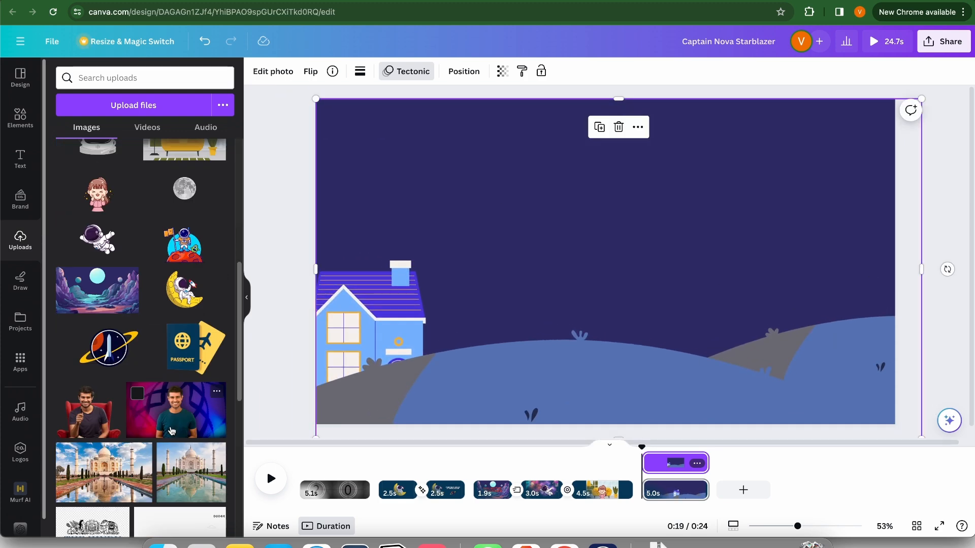
pyautogui.scroll(7, 174, 405)
pyautogui.click(97, 171)
pyautogui.click(273, 71)
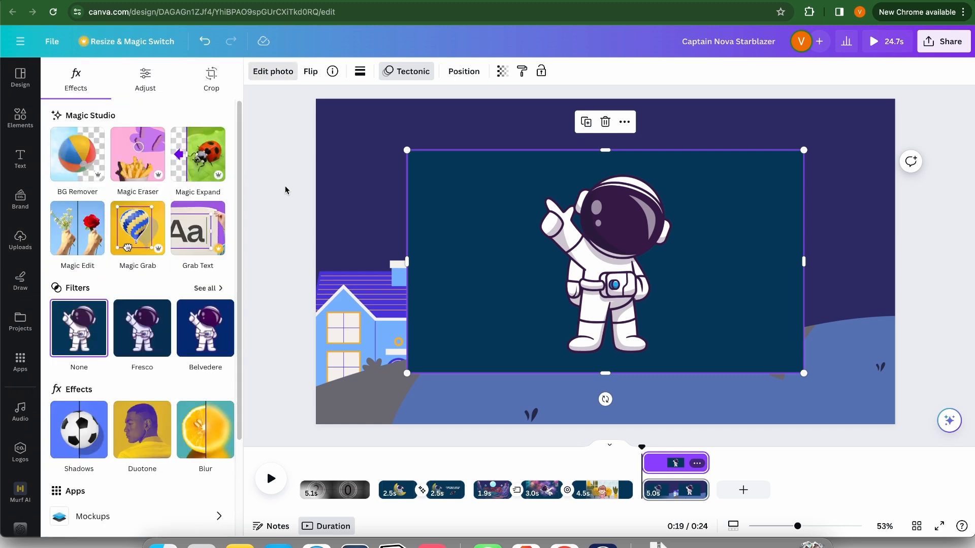
pyautogui.click(77, 154)
pyautogui.moveTo(803, 261); pyautogui.dragTo(677, 262)
pyautogui.moveTo(407, 261); pyautogui.dragTo(527, 261)
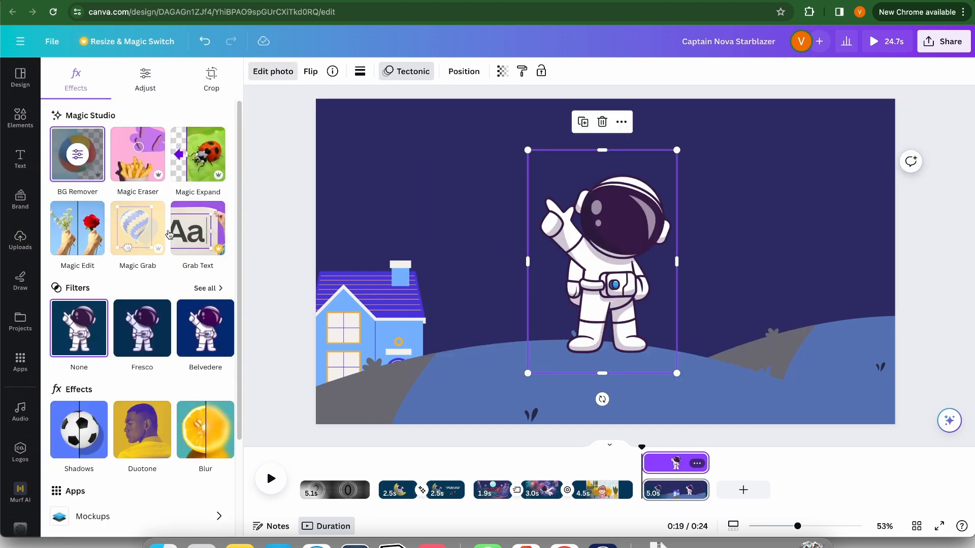
# Step: Search the graphics for "telescope" and place the blue telescope on a tripod beside the astronaut
pyautogui.click(20, 239)
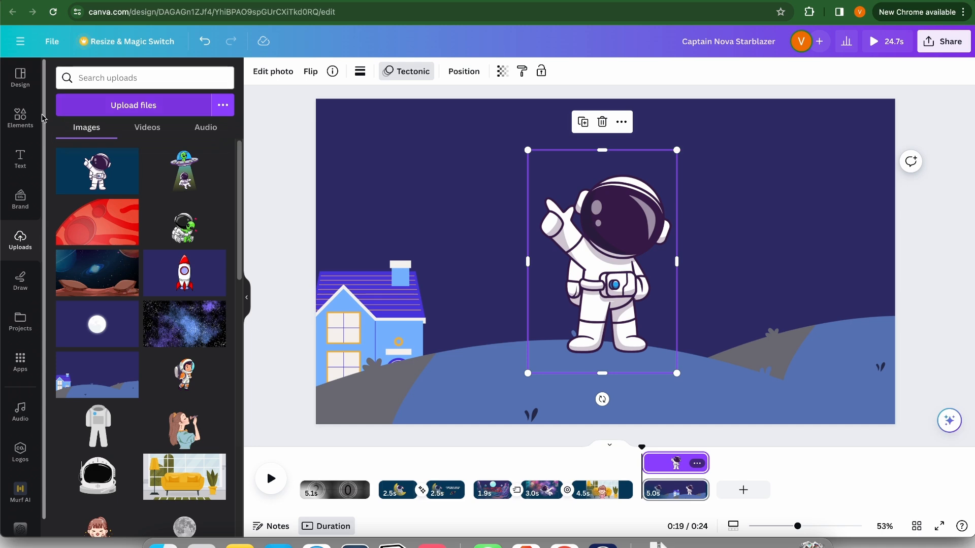
pyautogui.click(20, 117)
pyautogui.click(181, 78)
pyautogui.write('teles')
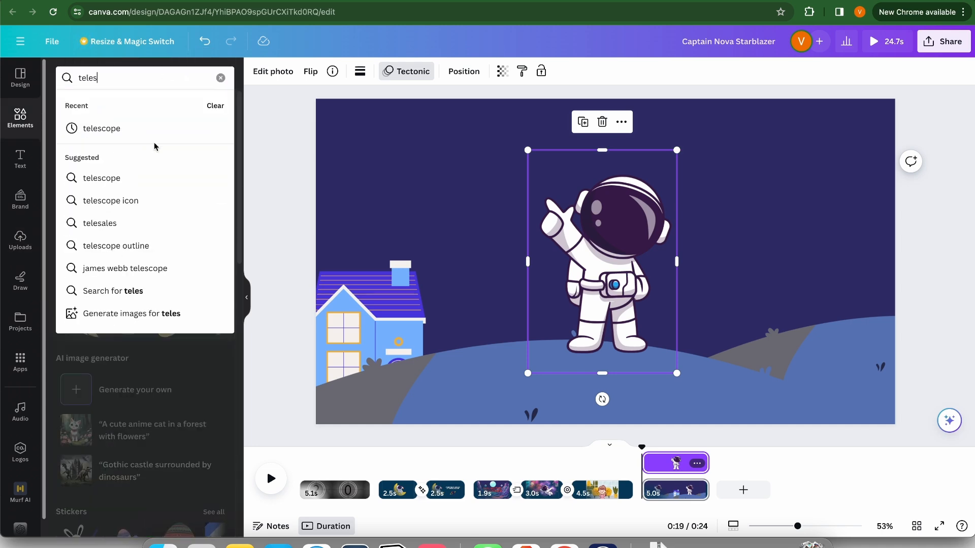
pyautogui.click(104, 127)
pyautogui.click(97, 104)
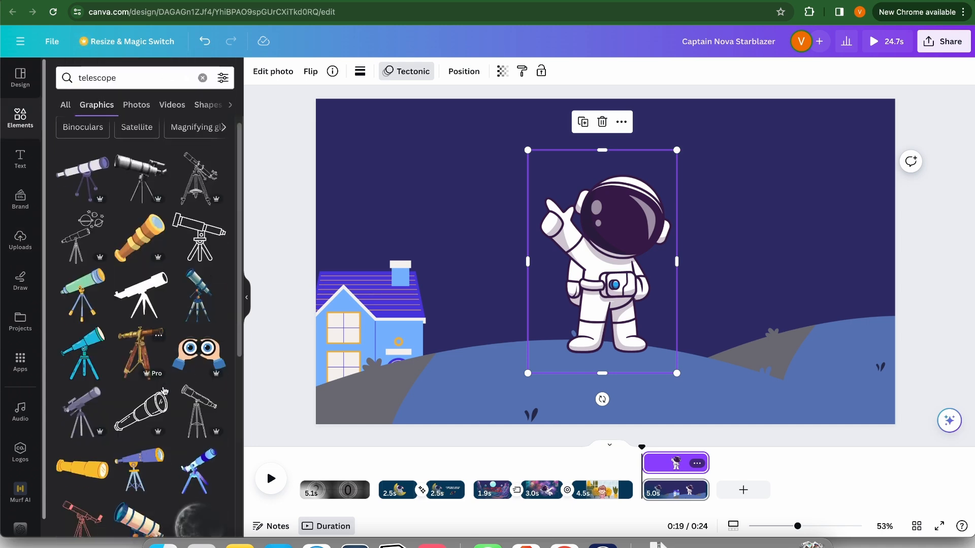
pyautogui.scroll(-5, 147, 305)
pyautogui.click(196, 354)
pyautogui.moveTo(613, 278); pyautogui.dragTo(781, 288)
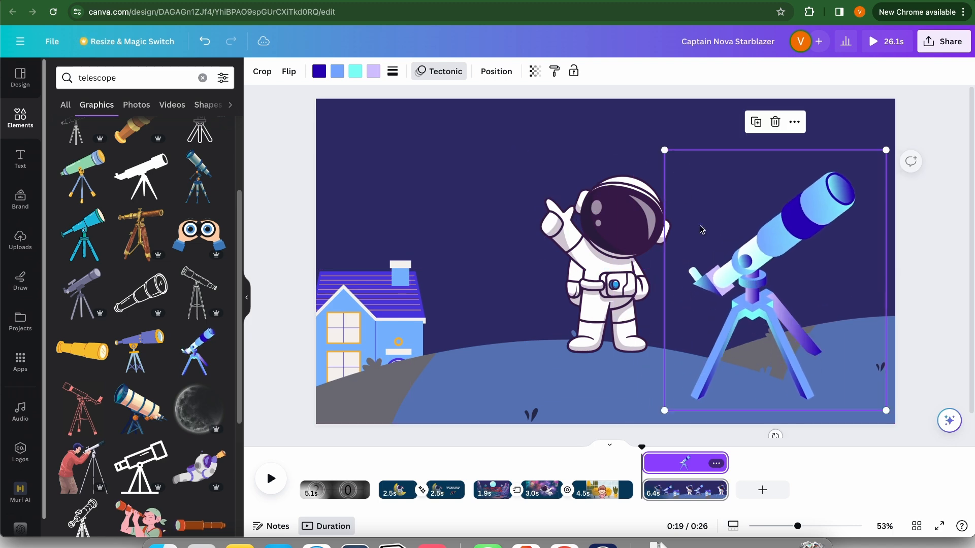
# Step: Shrink the telescope, move it between the house and the astronaut, and flip it horizontally
pyautogui.moveTo(664, 149); pyautogui.dragTo(747, 247)
pyautogui.moveTo(794, 302); pyautogui.dragTo(479, 278)
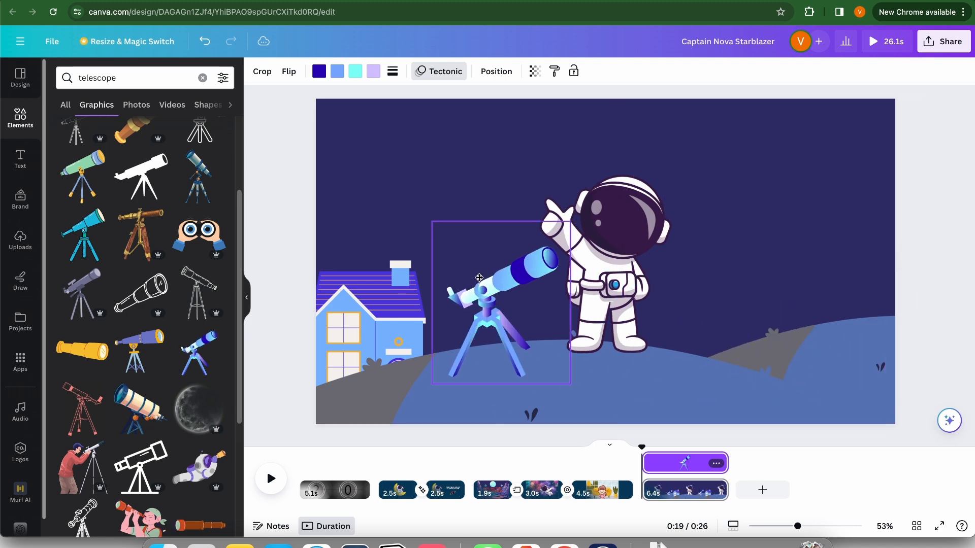
pyautogui.click(289, 71)
pyautogui.click(309, 97)
# Step: Move the astronaut to the page's right edge and the telescope just left of it, tilting the telescope slightly counterclockwise and shrinking it
pyautogui.moveTo(633, 258); pyautogui.dragTo(857, 268)
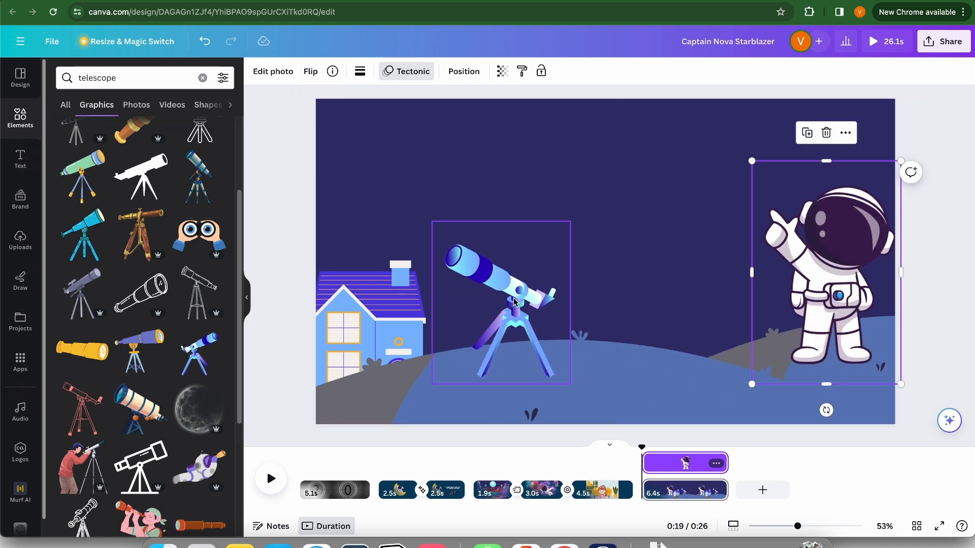
pyautogui.moveTo(503, 315); pyautogui.dragTo(698, 318)
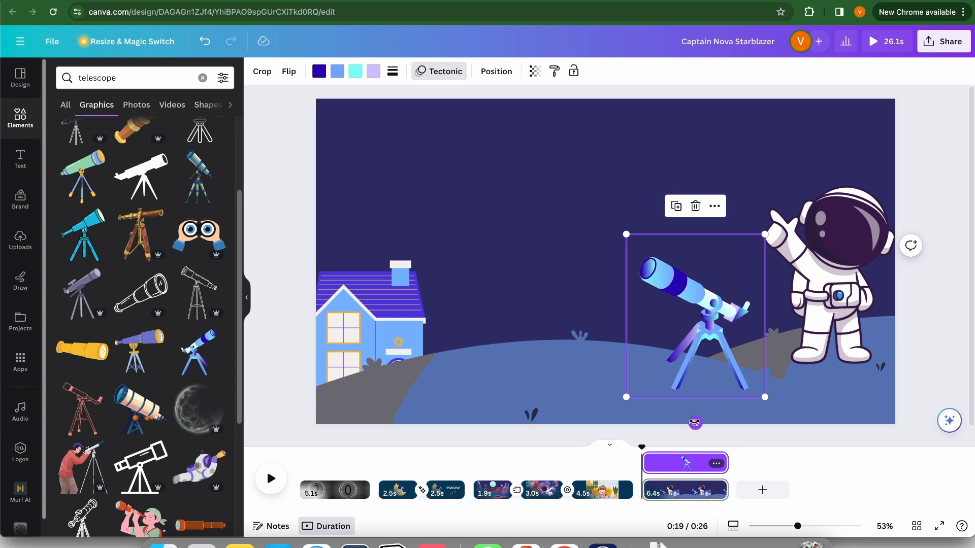
pyautogui.moveTo(696, 423); pyautogui.dragTo(704, 422)
pyautogui.moveTo(703, 266); pyautogui.dragTo(704, 281)
pyautogui.moveTo(619, 250); pyautogui.dragTo(653, 282)
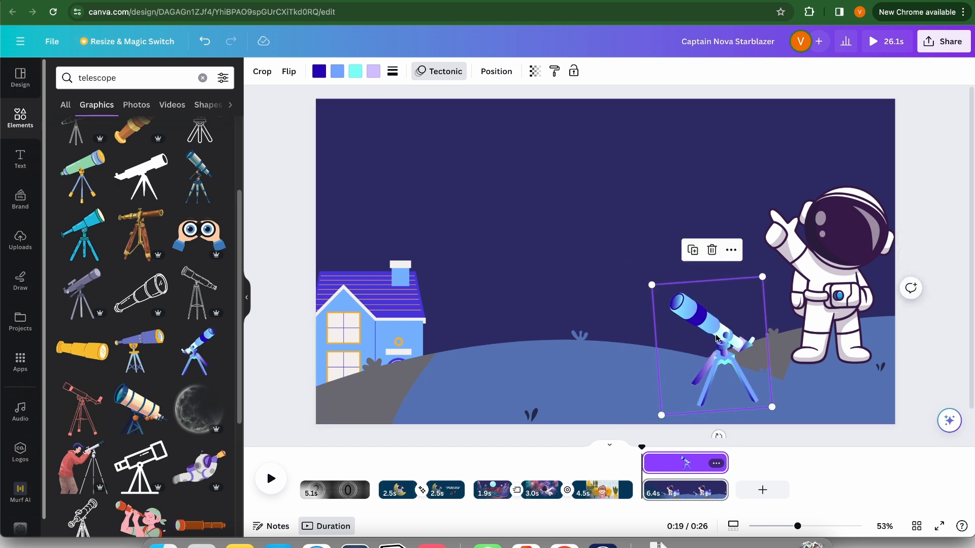
# Step: Shrink the pointing astronaut and position it on the ground directly behind the telescope's eyepiece
pyautogui.click(832, 274)
pyautogui.moveTo(753, 159); pyautogui.dragTo(803, 237)
pyautogui.moveTo(852, 304); pyautogui.dragTo(814, 330)
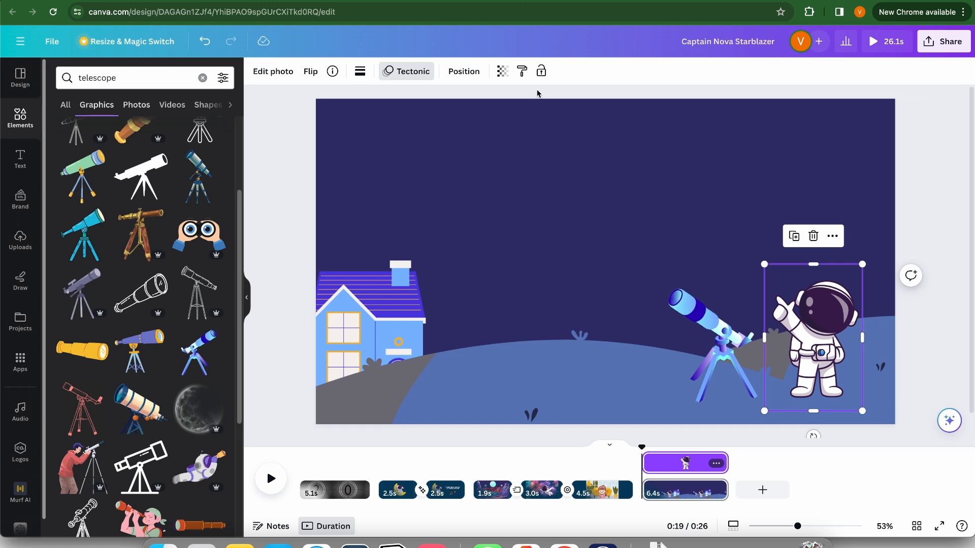
# Step: Add the uploaded blue-purple galaxy image, enlarge it to cover the whole page, and layer it directly beneath the house landscape
pyautogui.click(584, 178)
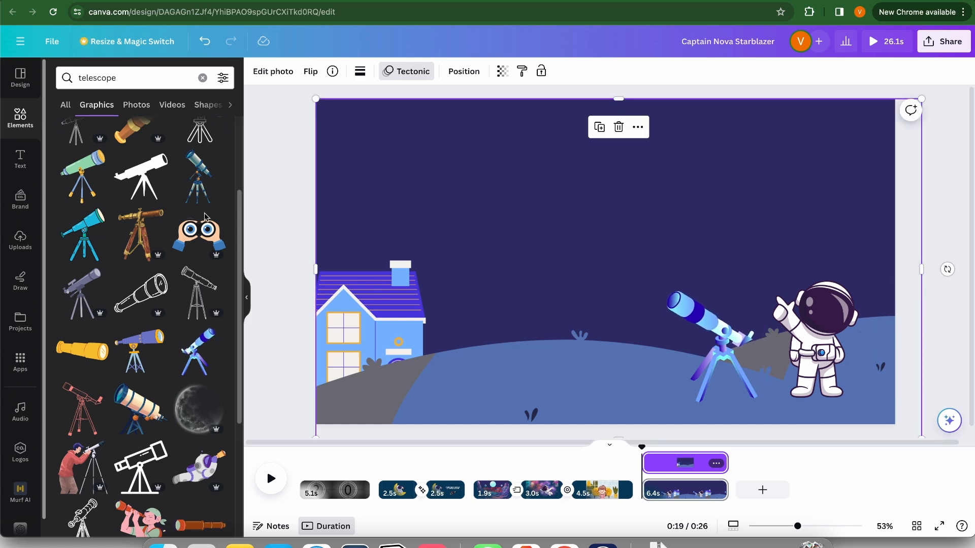
pyautogui.click(19, 241)
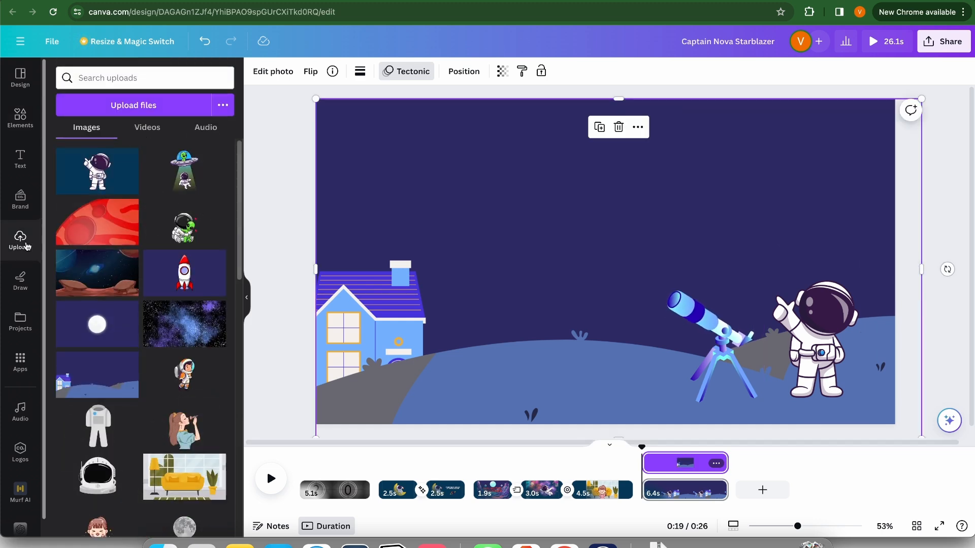
pyautogui.click(171, 331)
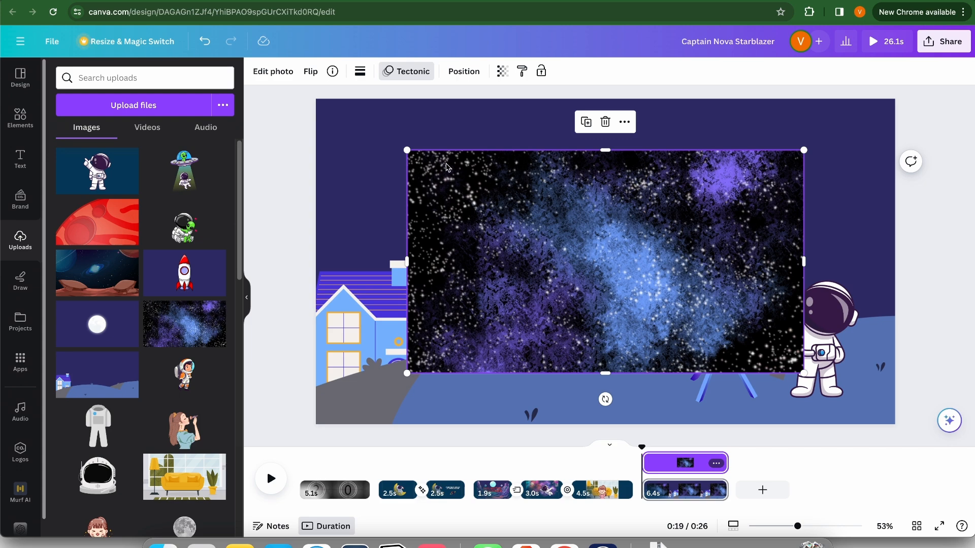
pyautogui.moveTo(407, 150); pyautogui.dragTo(280, 103)
pyautogui.moveTo(803, 372); pyautogui.dragTo(924, 438)
pyautogui.click(461, 72)
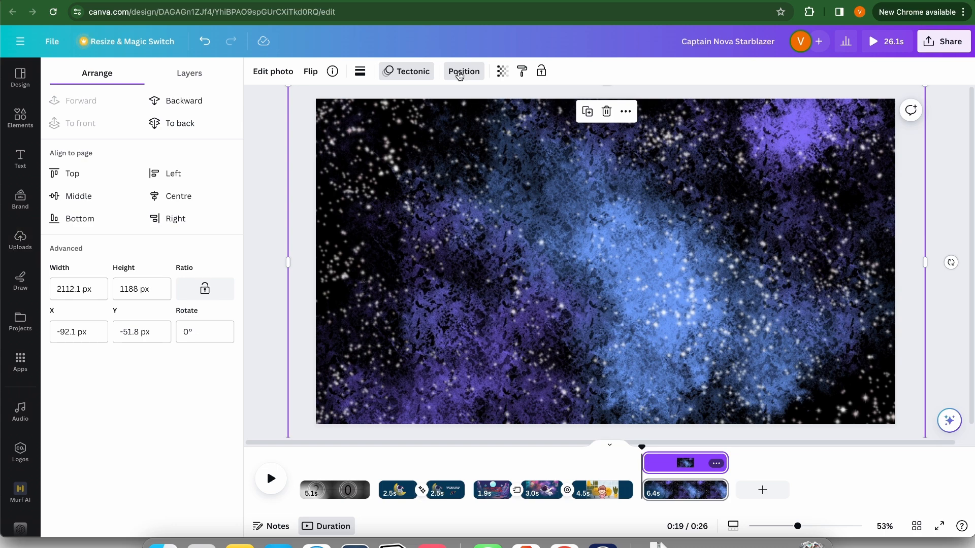
pyautogui.click(198, 73)
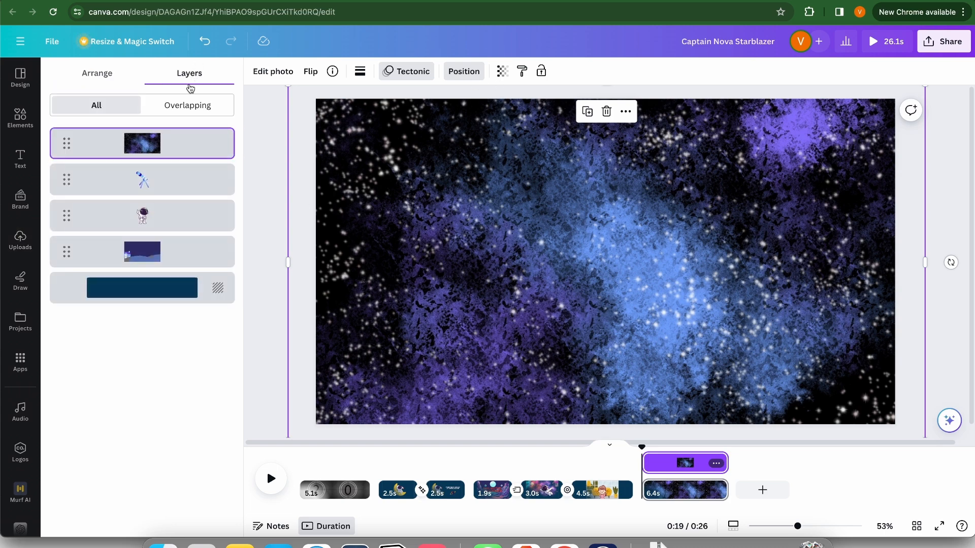
pyautogui.moveTo(166, 143); pyautogui.dragTo(167, 261)
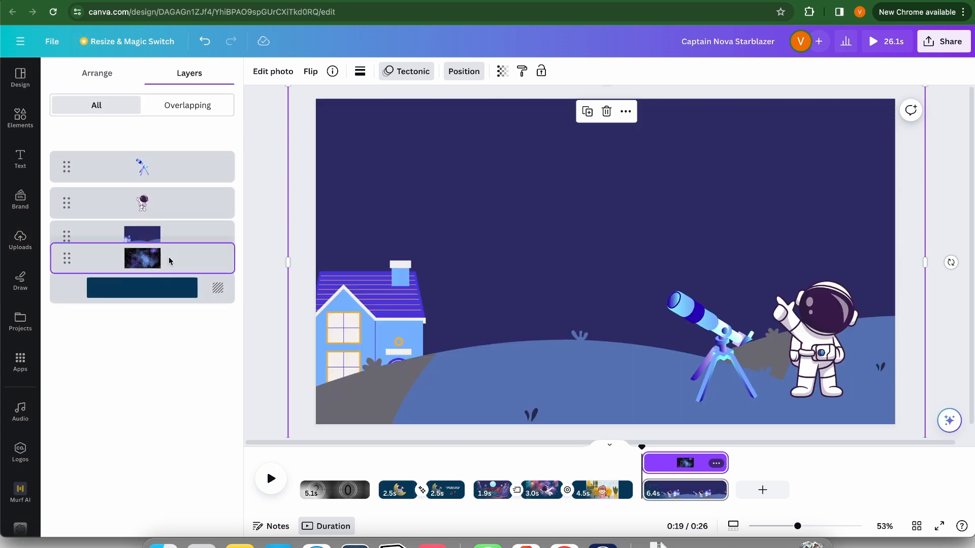
# Step: Remove the background of the house landscape image to reveal the galaxy as its sky
pyautogui.click(541, 199)
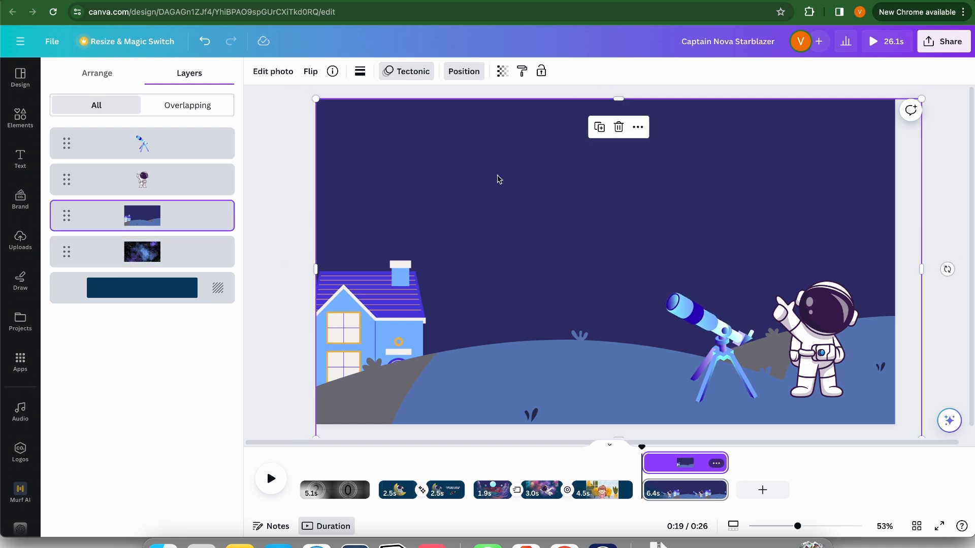
pyautogui.click(269, 74)
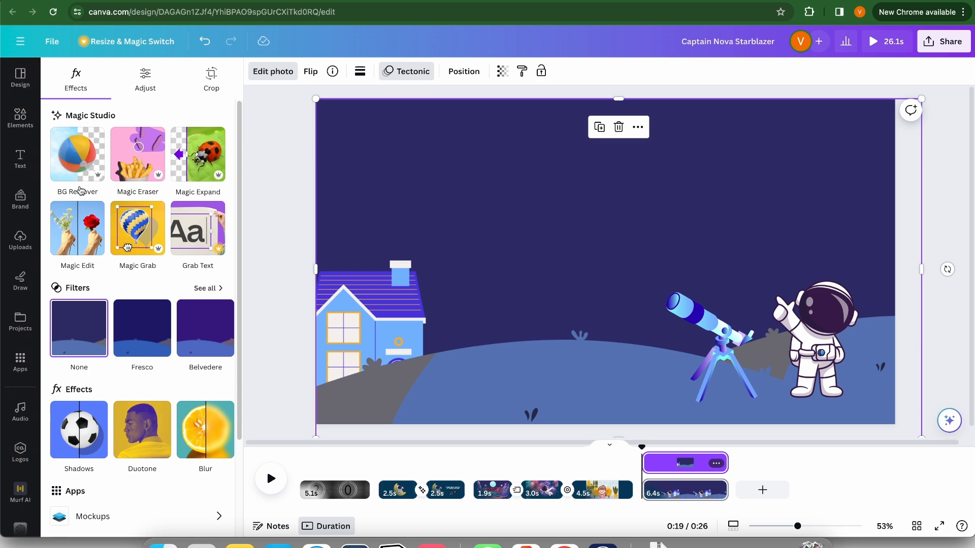
pyautogui.click(99, 146)
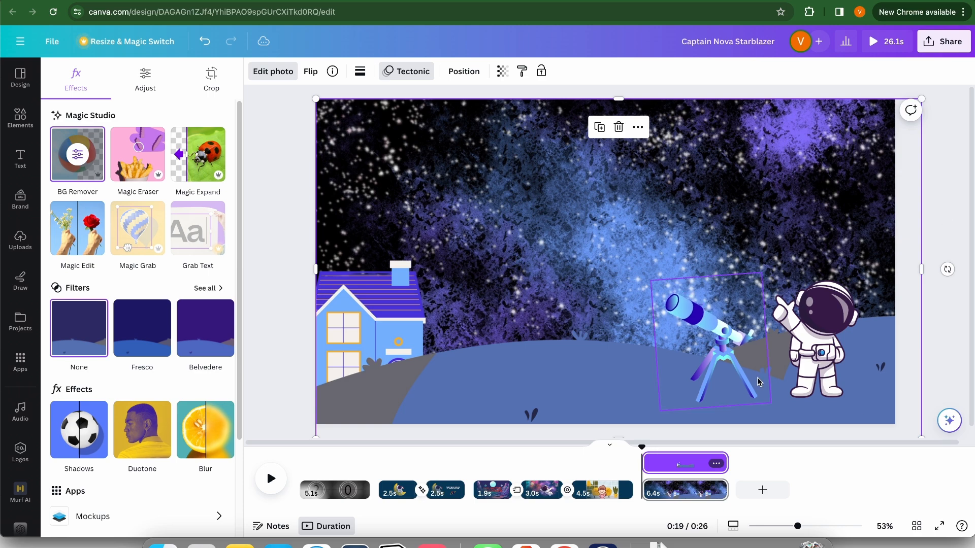
# Step: Change the animation of the astronaut, the telescope and the house landscape to Baseline
pyautogui.click(813, 335)
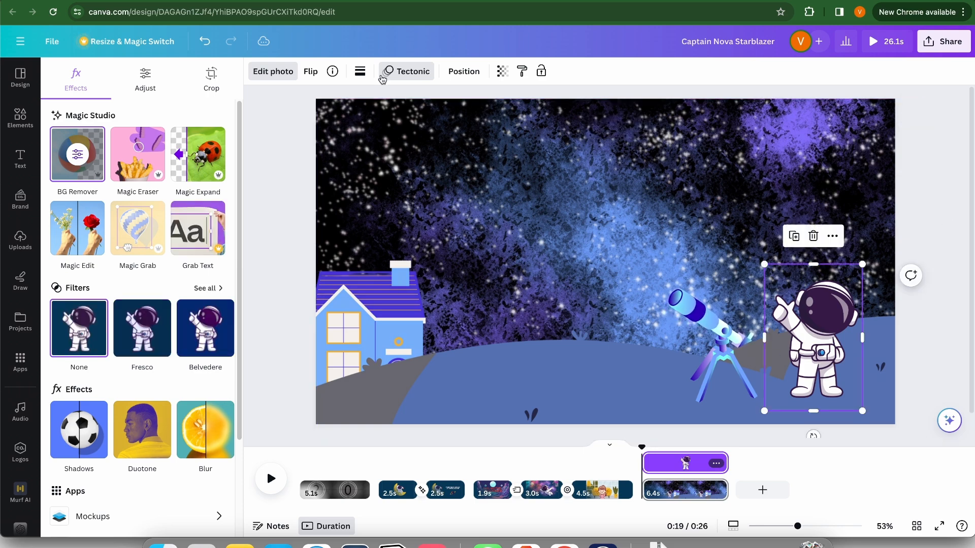
pyautogui.click(414, 70)
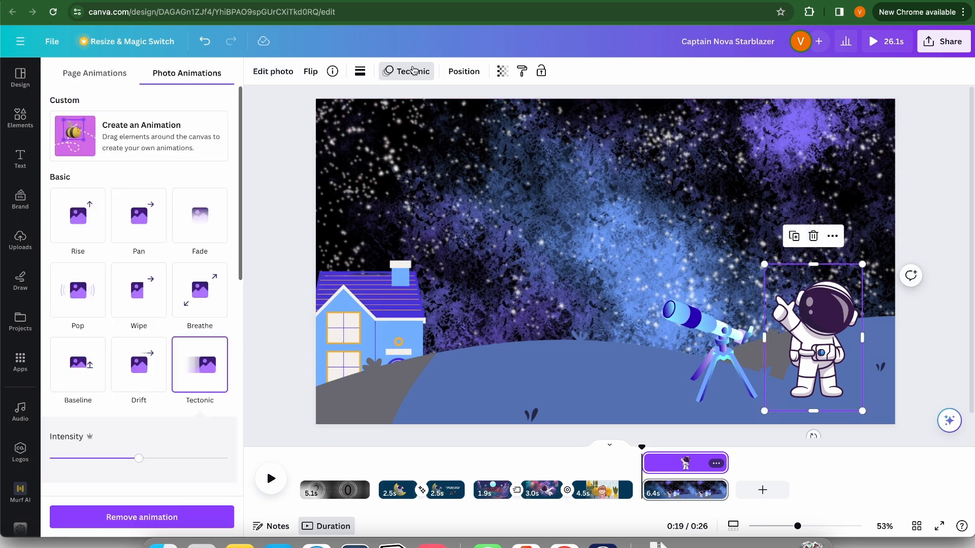
pyautogui.scroll(-4, 131, 416)
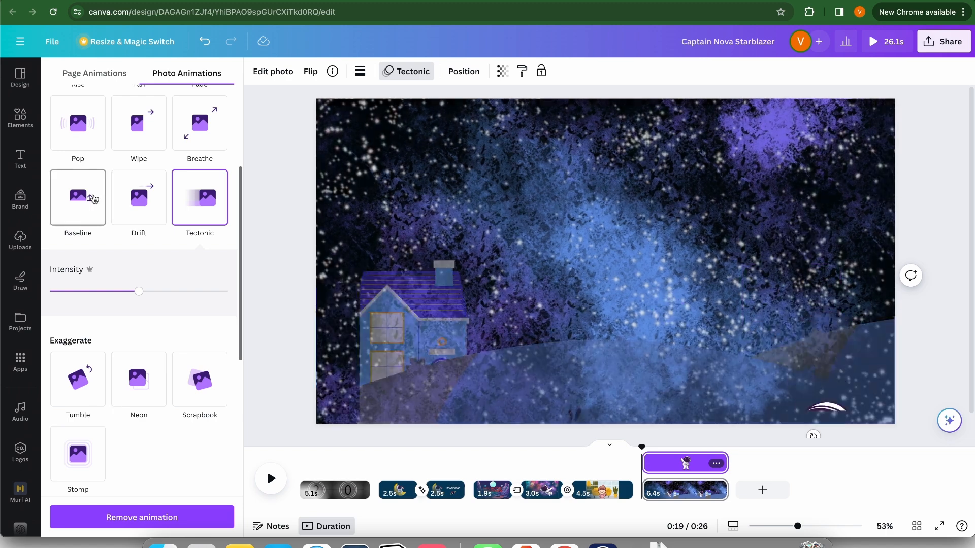
pyautogui.click(88, 203)
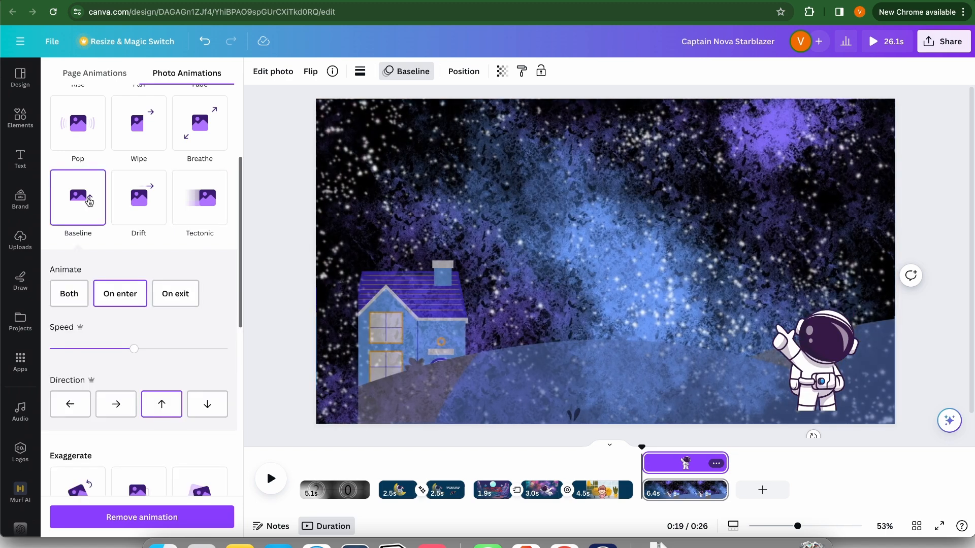
pyautogui.click(762, 335)
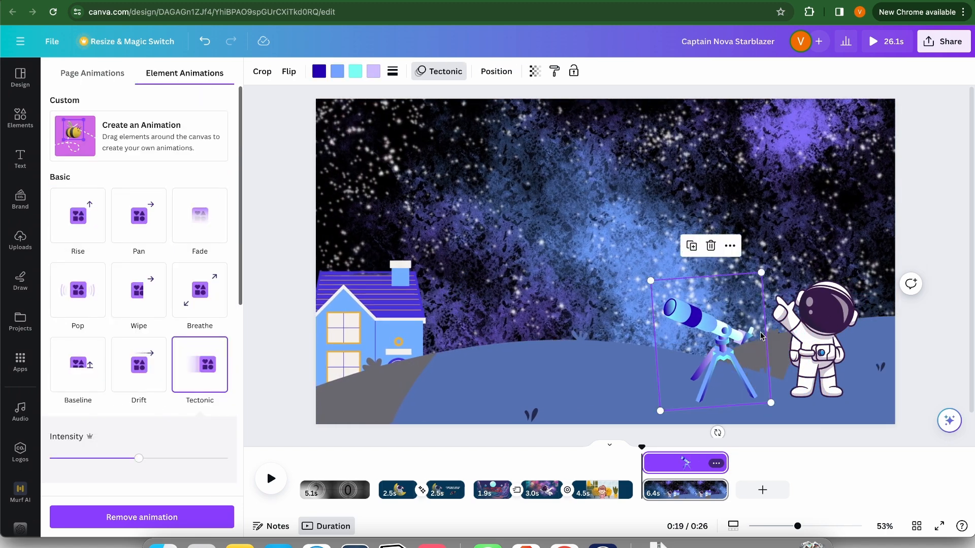
pyautogui.click(92, 376)
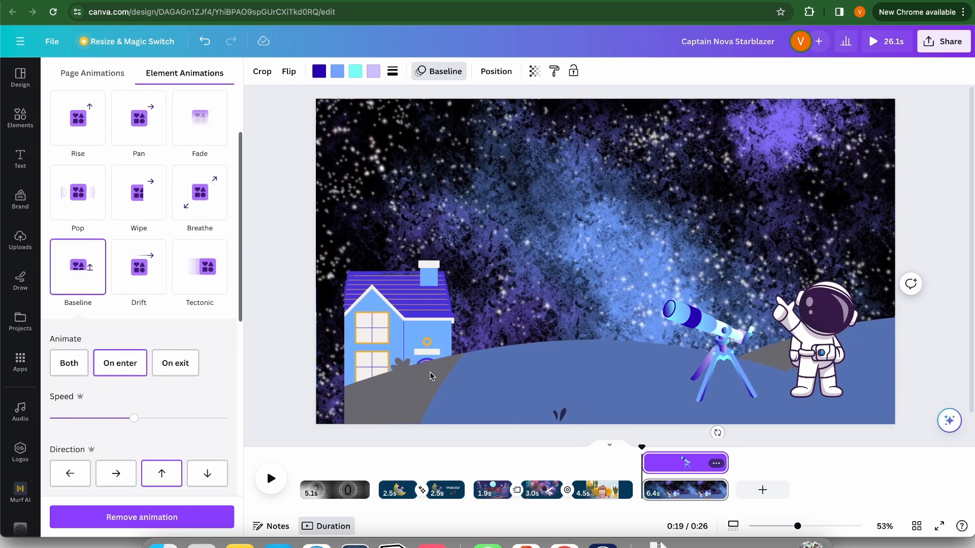
pyautogui.click(486, 382)
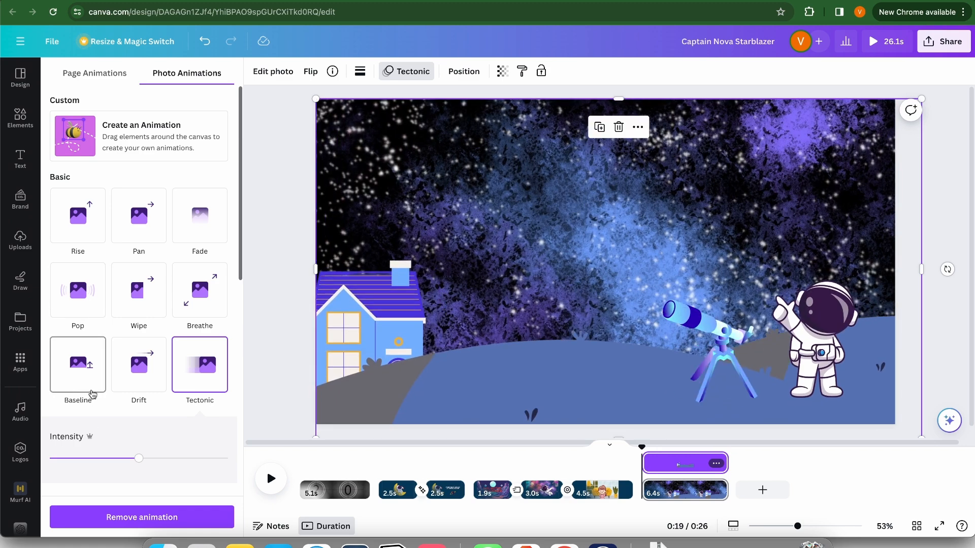
pyautogui.click(93, 374)
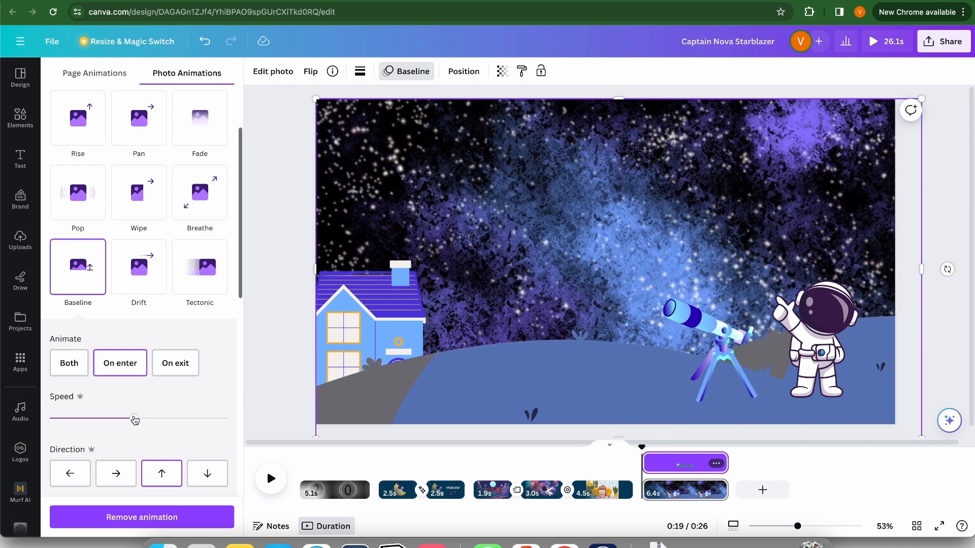
# Step: Reduce the Baseline animation speed of the astronaut and of the telescope
pyautogui.moveTo(140, 419); pyautogui.dragTo(134, 421)
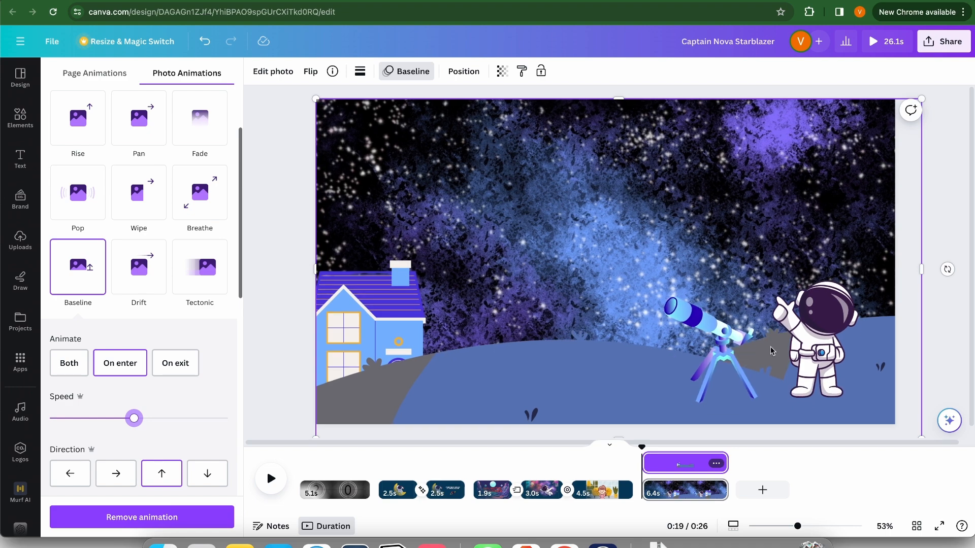
pyautogui.click(831, 335)
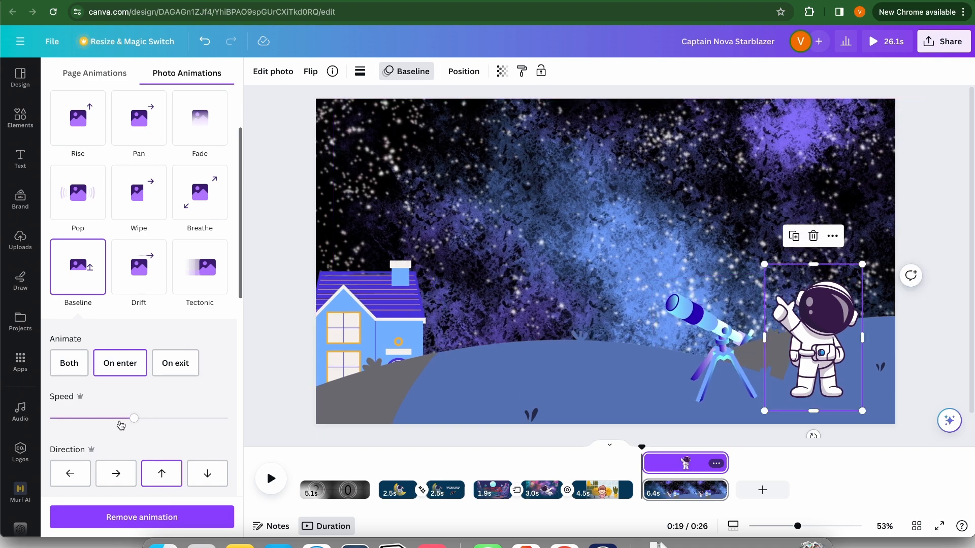
pyautogui.moveTo(92, 423); pyautogui.dragTo(90, 427)
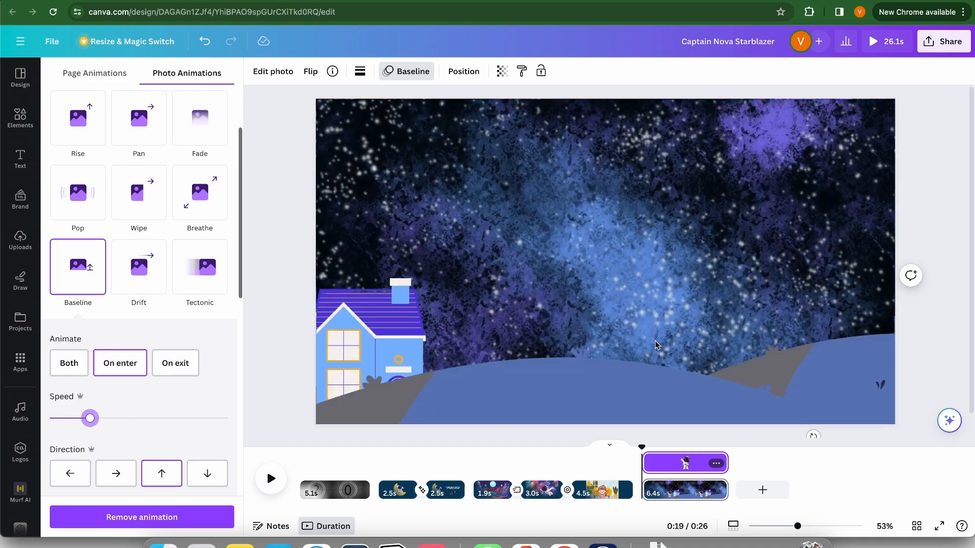
pyautogui.click(726, 340)
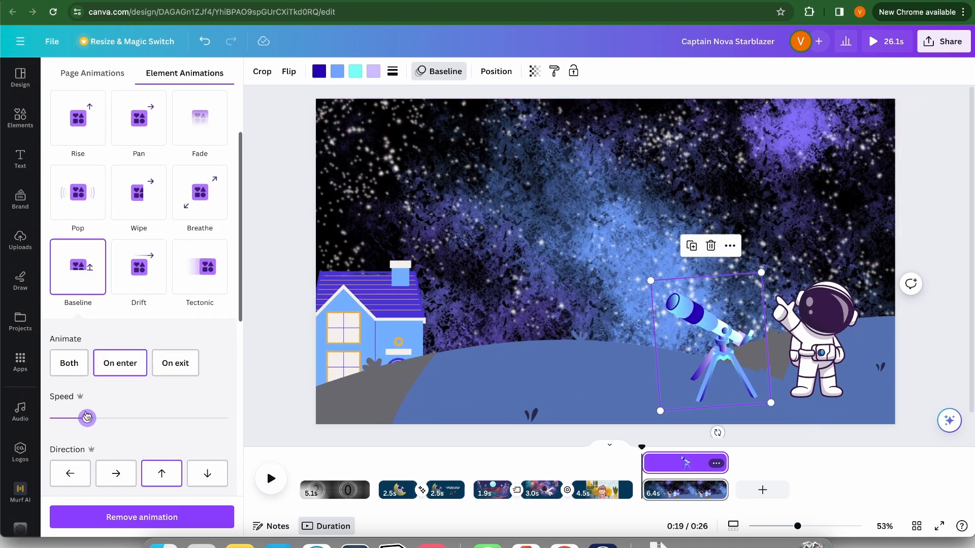
pyautogui.moveTo(87, 417); pyautogui.dragTo(81, 417)
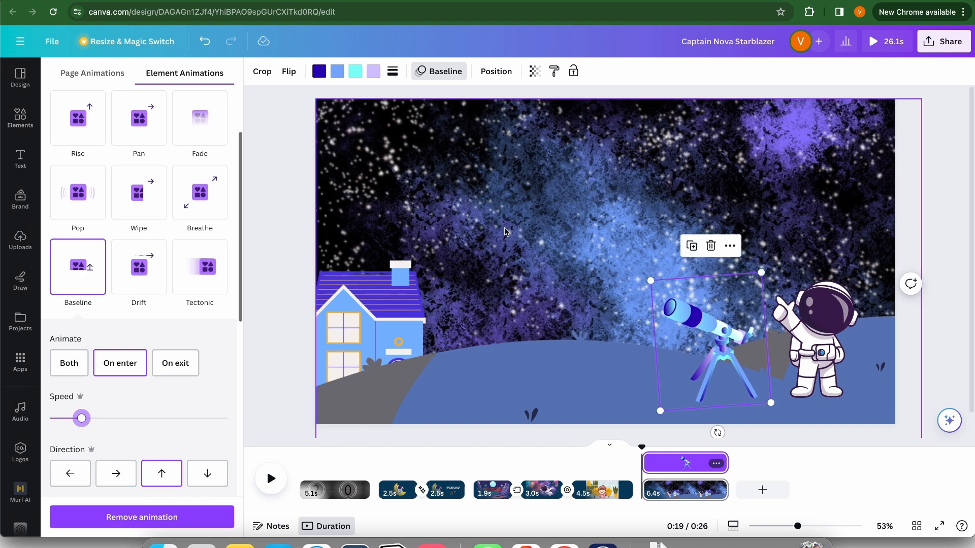
pyautogui.click(661, 453)
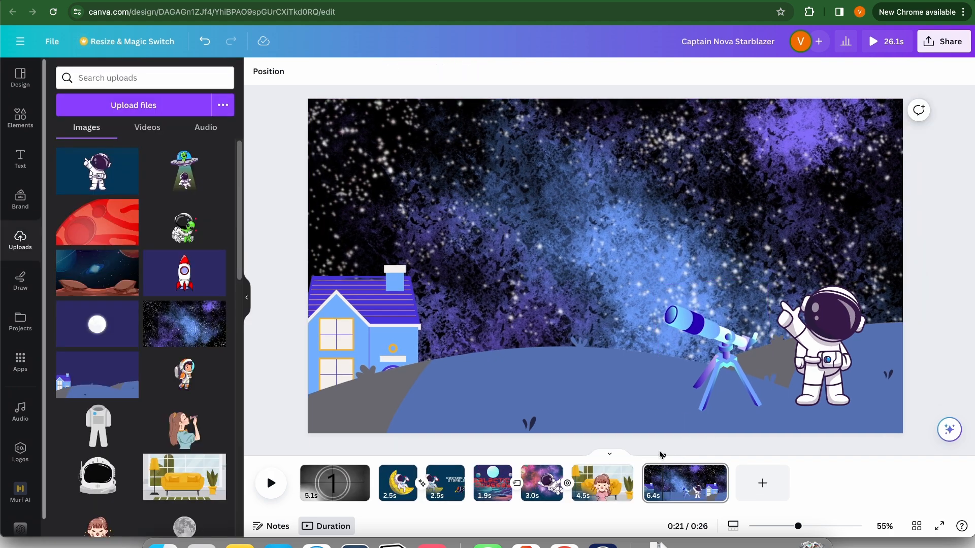
# Step: Add a Flow transition between the living-room page and the starry telescope page, with a duration of 1 second
pyautogui.click(643, 495)
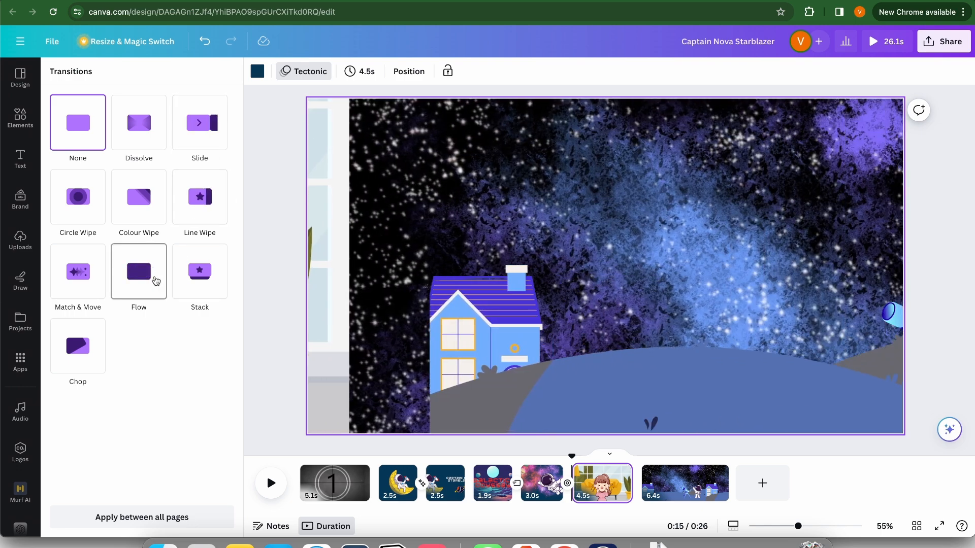
pyautogui.click(156, 281)
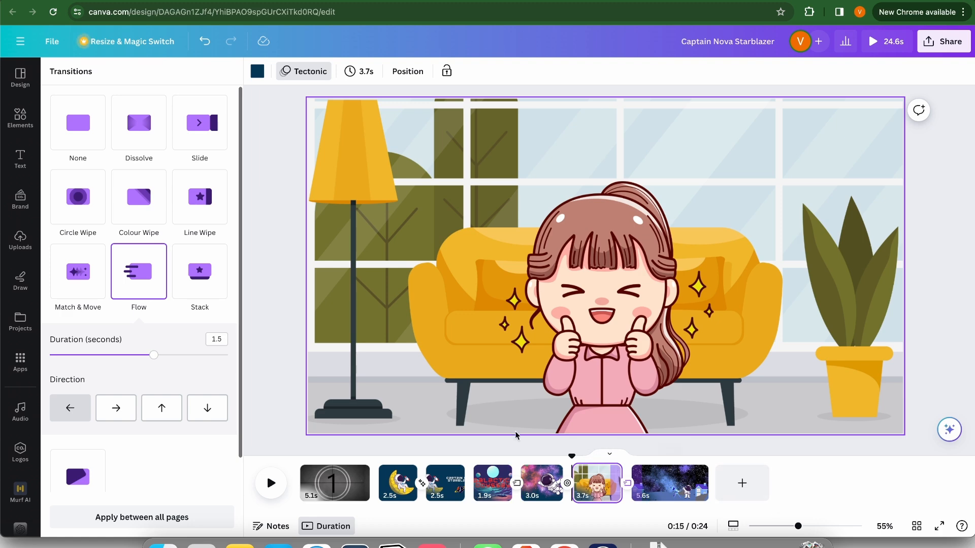
pyautogui.moveTo(154, 359); pyautogui.dragTo(101, 357)
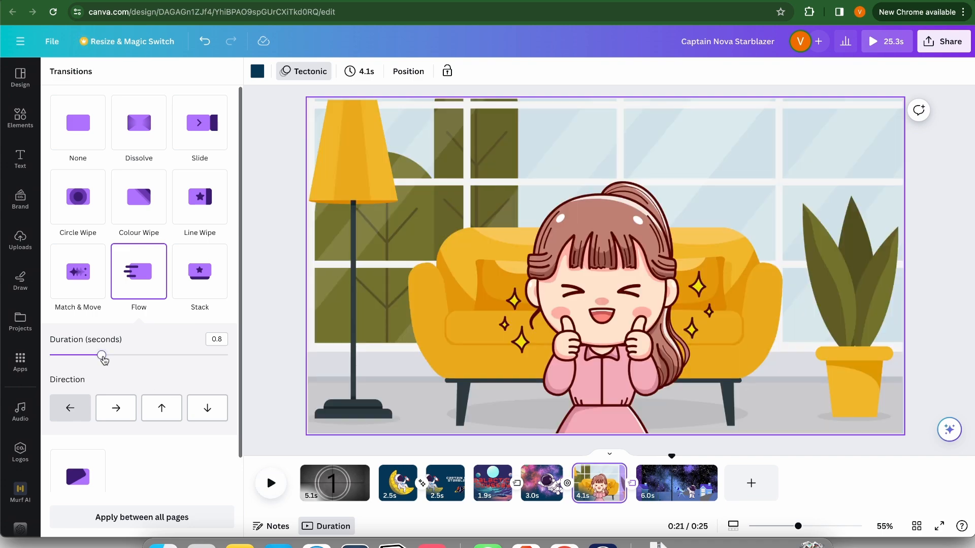
pyautogui.moveTo(102, 356); pyautogui.dragTo(119, 364)
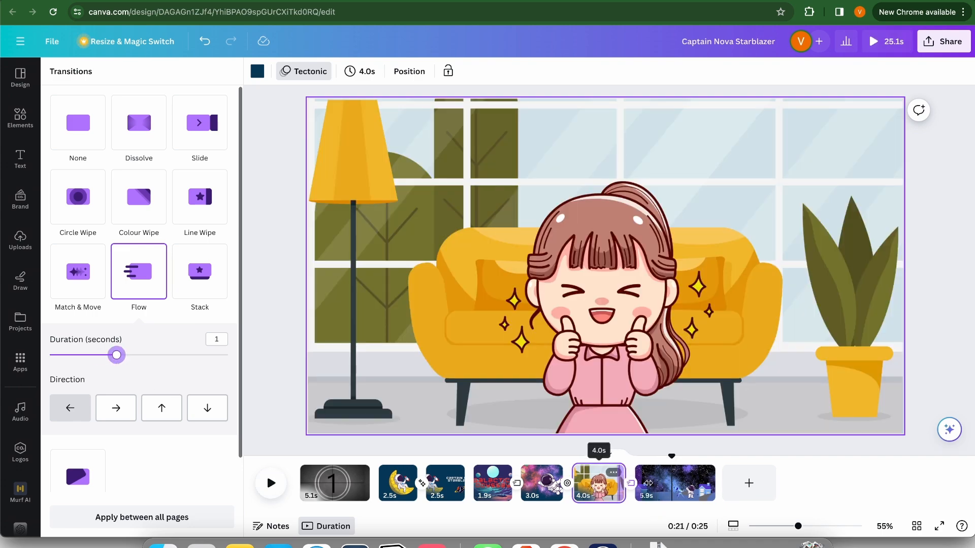
# Step: Add a blank page at the end, then duplicate the living-room page and move the copy directly after the telescope page
pyautogui.click(761, 484)
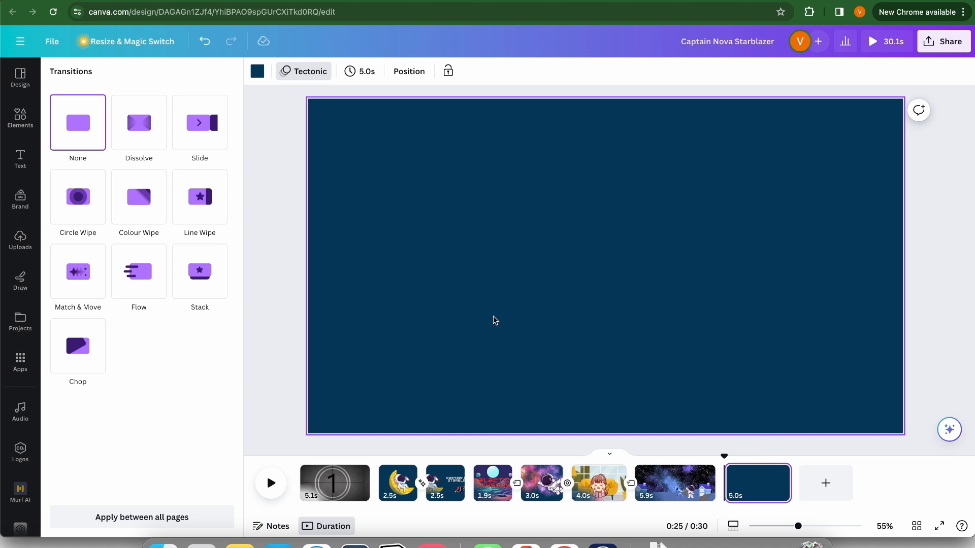
pyautogui.click(21, 241)
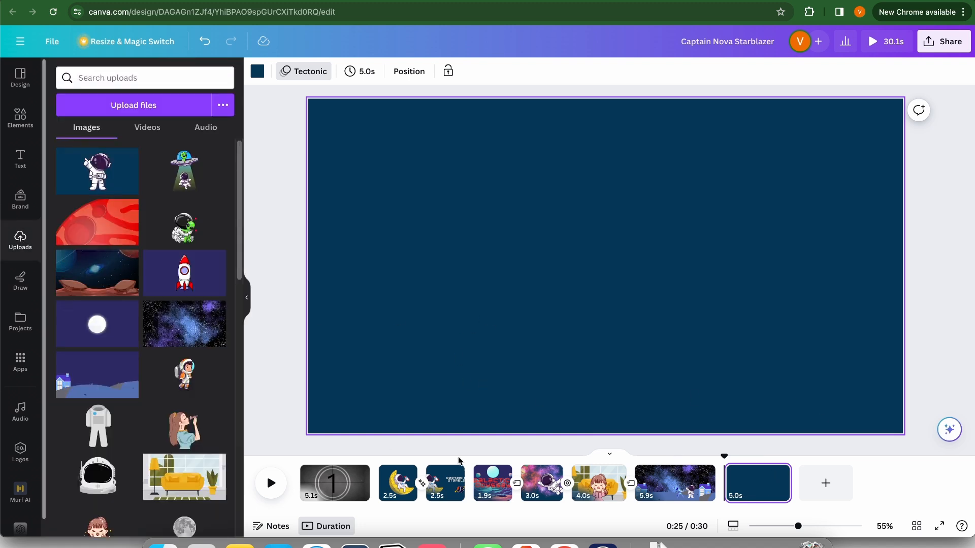
pyautogui.click(613, 473)
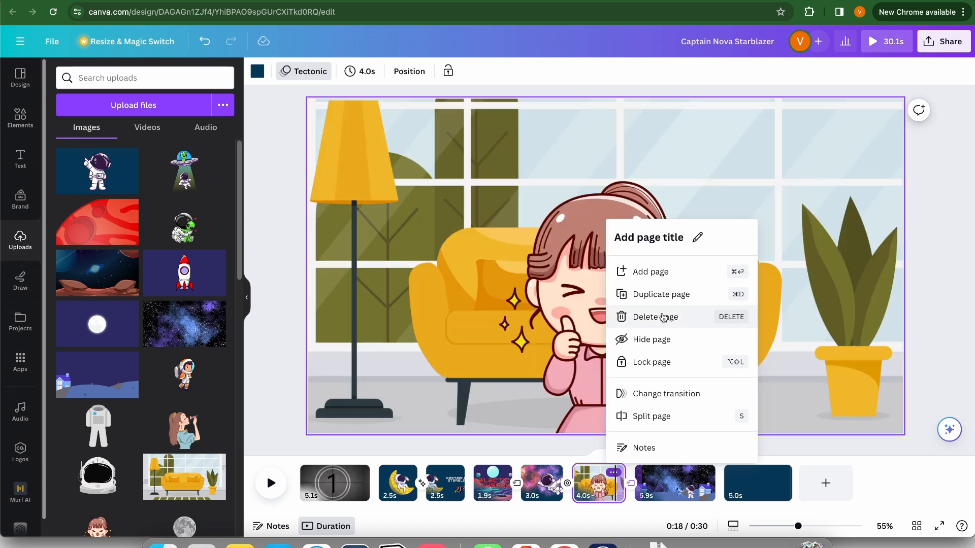
pyautogui.click(685, 296)
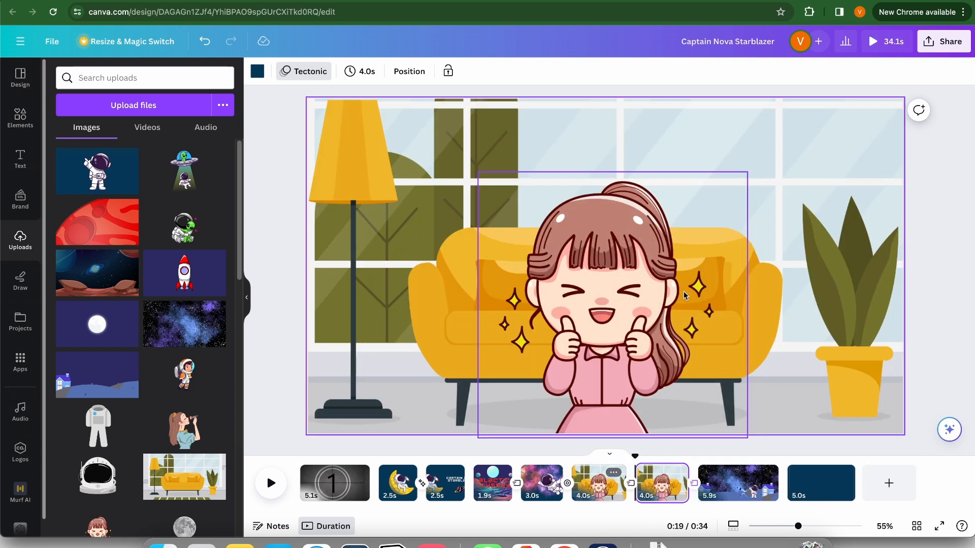
pyautogui.moveTo(656, 477); pyautogui.dragTo(785, 480)
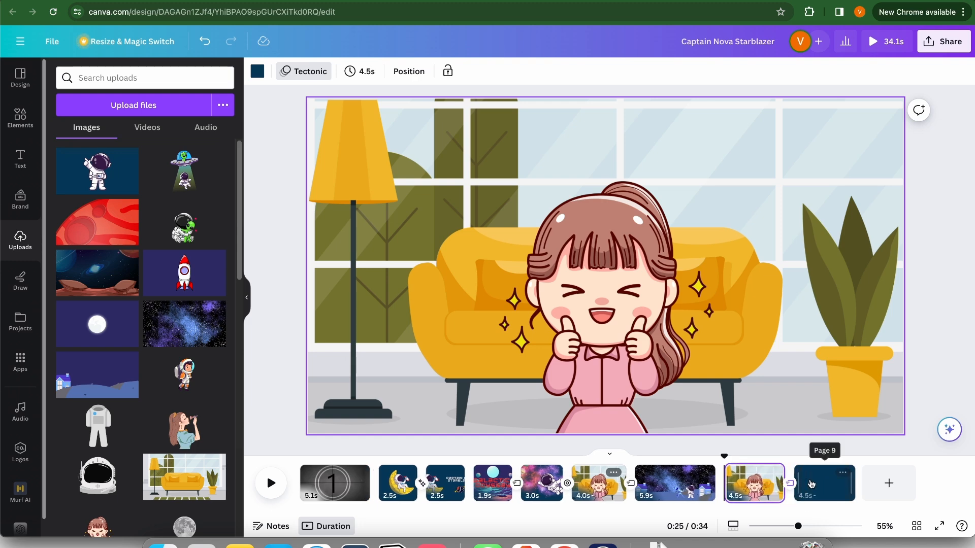
# Step: Shrink the thumbs-up girl on the duplicated living-room page and move her beside the potted plant
pyautogui.click(592, 335)
pyautogui.moveTo(478, 171); pyautogui.dragTo(558, 137)
pyautogui.moveTo(612, 310); pyautogui.dragTo(728, 305)
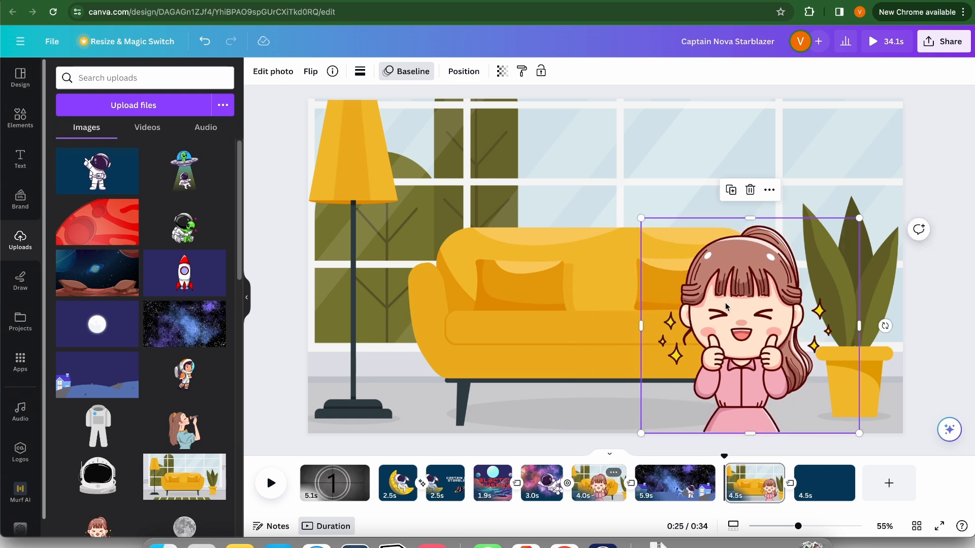
# Step: Add the uploaded woman with a makeup brush, enlarge her in front of the sofa facing the girl, and crop the image's empty sides
pyautogui.click(155, 414)
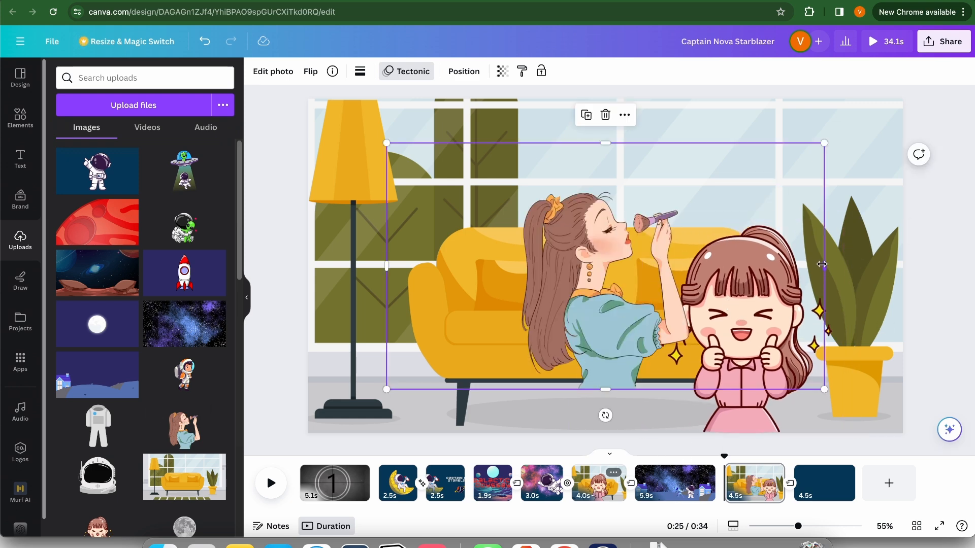
pyautogui.moveTo(475, 389); pyautogui.dragTo(426, 438)
pyautogui.moveTo(514, 374); pyautogui.dragTo(445, 369)
pyautogui.moveTo(654, 137); pyautogui.dragTo(663, 127)
pyautogui.moveTo(663, 280); pyautogui.dragTo(650, 281)
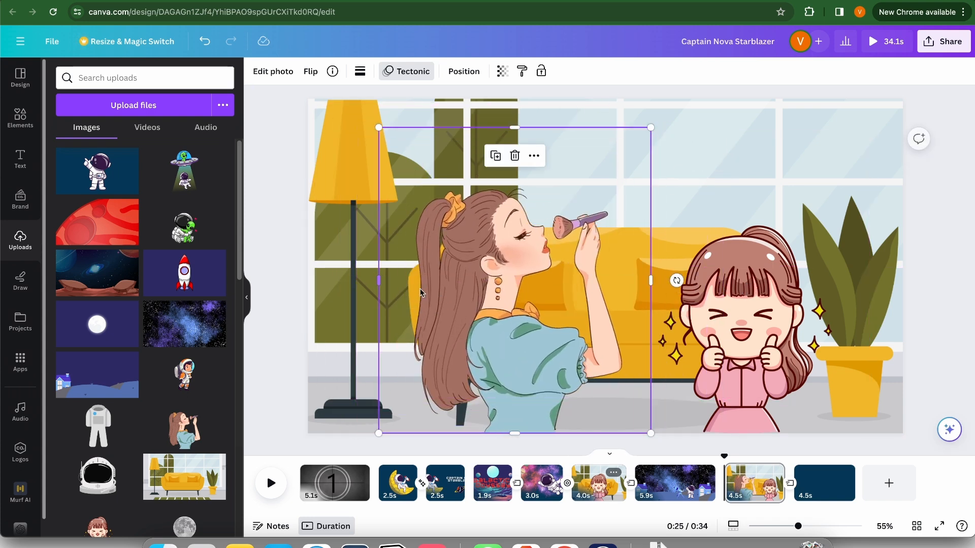
# Step: Remove the Tectonic animation from the woman with the makeup brush and move her mostly off the page's left edge
pyautogui.click(413, 71)
pyautogui.click(420, 72)
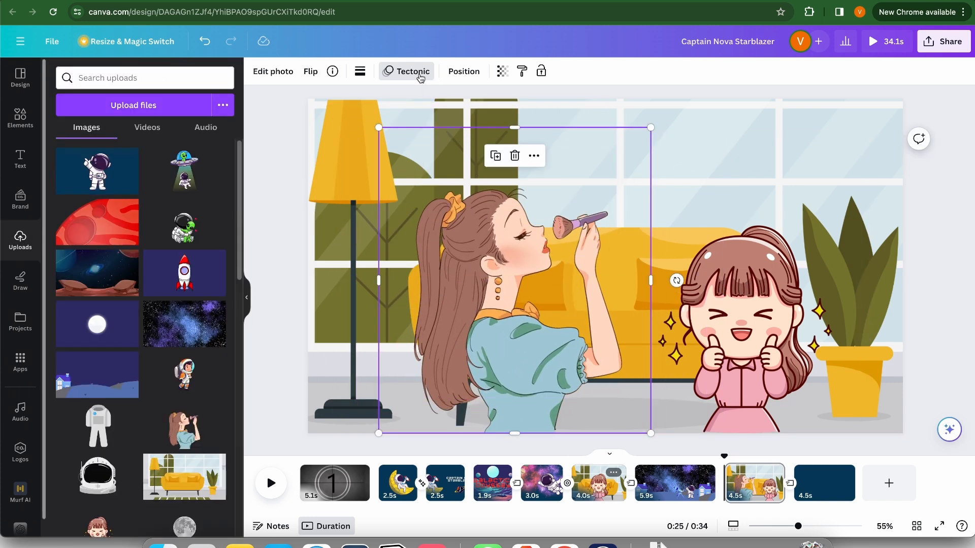
pyautogui.click(419, 76)
pyautogui.click(133, 519)
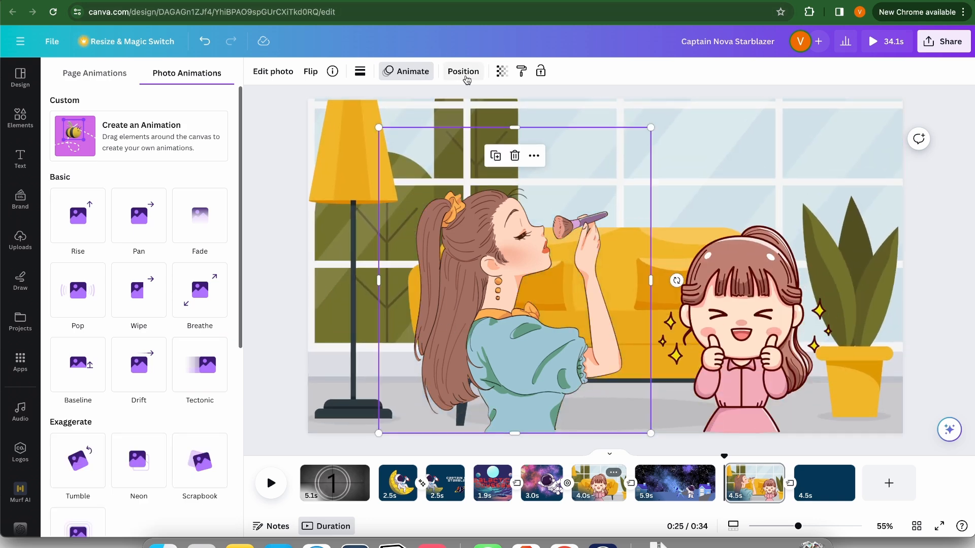
pyautogui.moveTo(520, 351); pyautogui.dragTo(283, 353)
# Step: Create a custom animation moving the woman rightward to the front of the sofa, with the Steady movement style
pyautogui.click(169, 133)
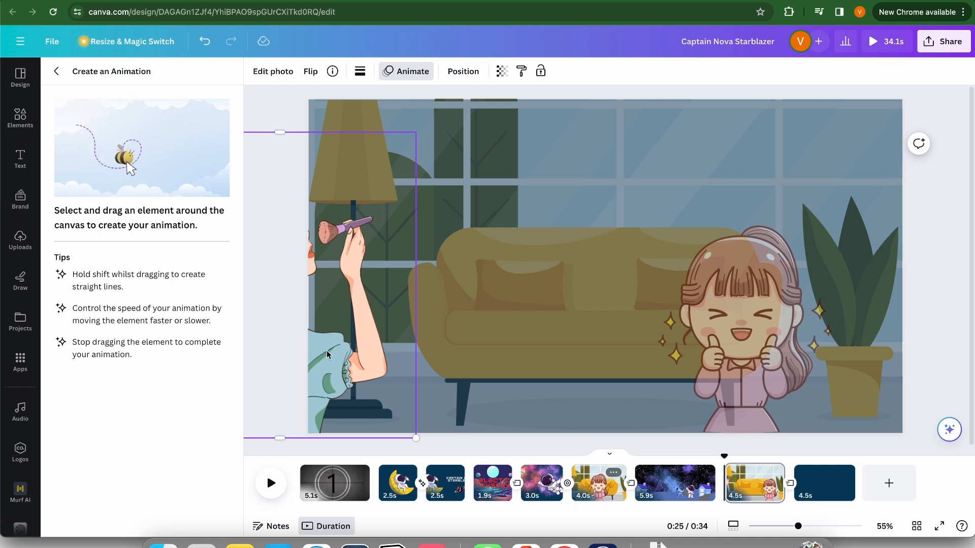
pyautogui.moveTo(327, 350); pyautogui.dragTo(557, 345)
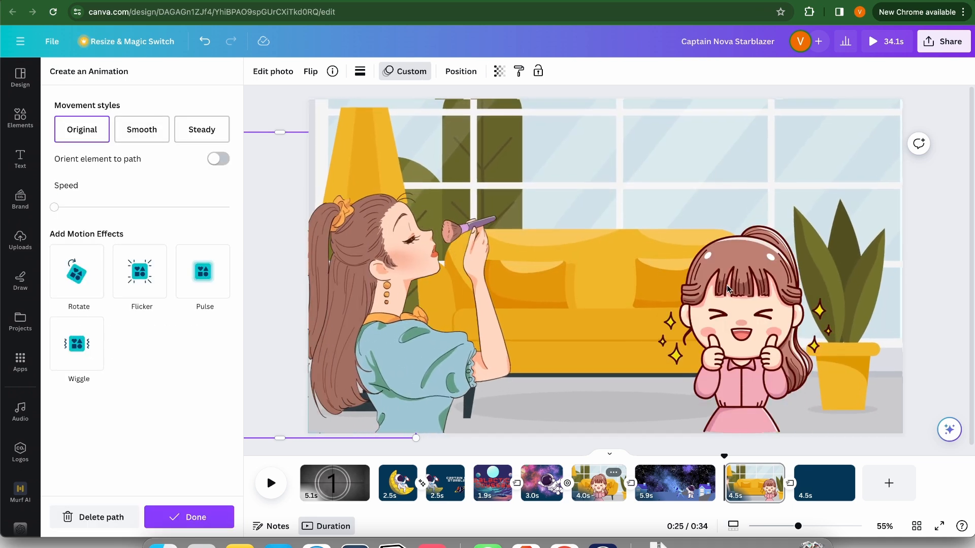
pyautogui.click(156, 131)
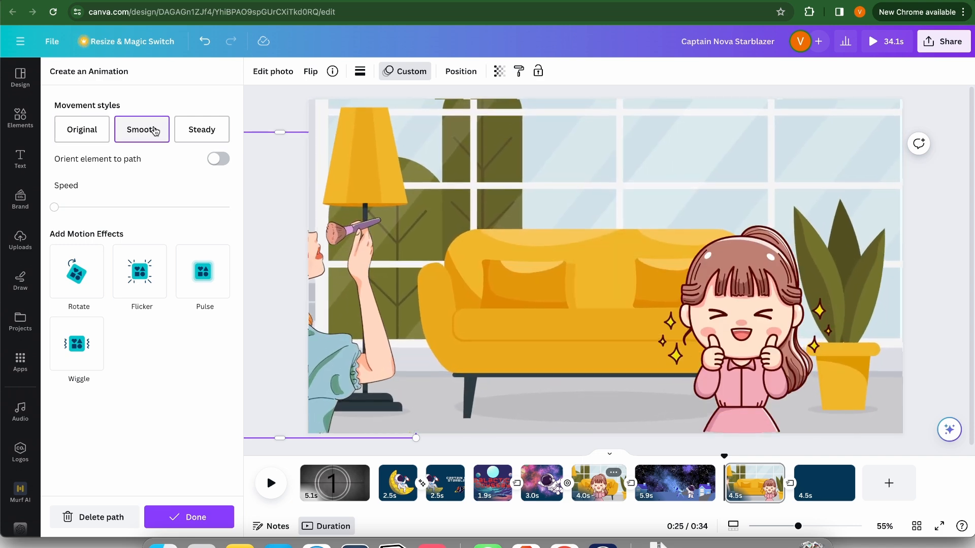
pyautogui.click(200, 136)
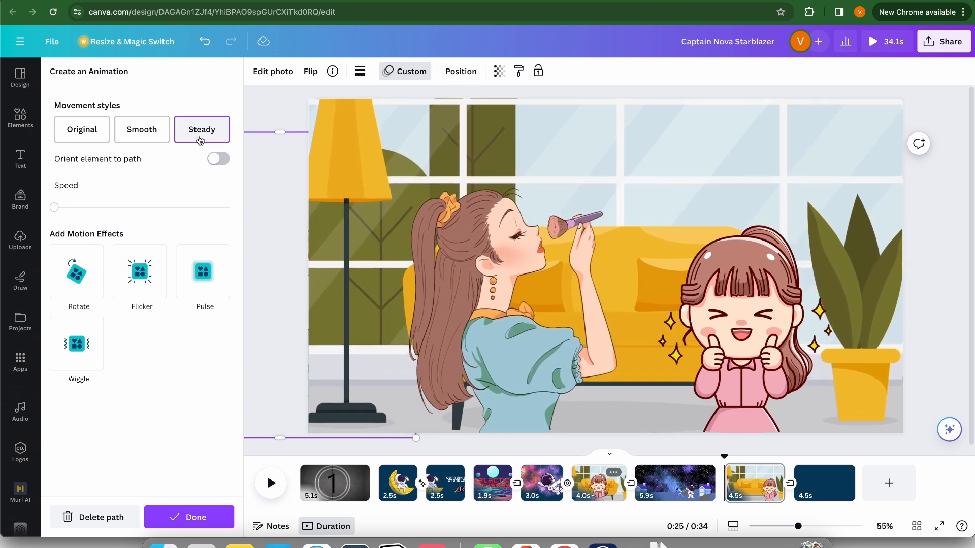
# Step: Shorten the duplicated living-room page to 3.0 seconds and delay the thumbs-up girl's entrance in her element timing
pyautogui.click(765, 341)
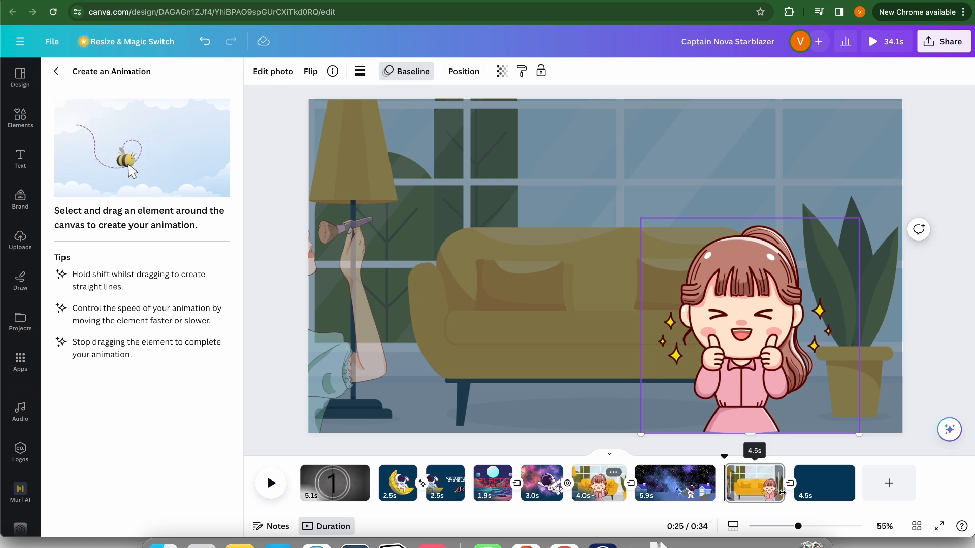
pyautogui.moveTo(780, 492); pyautogui.dragTo(762, 493)
pyautogui.click(751, 319)
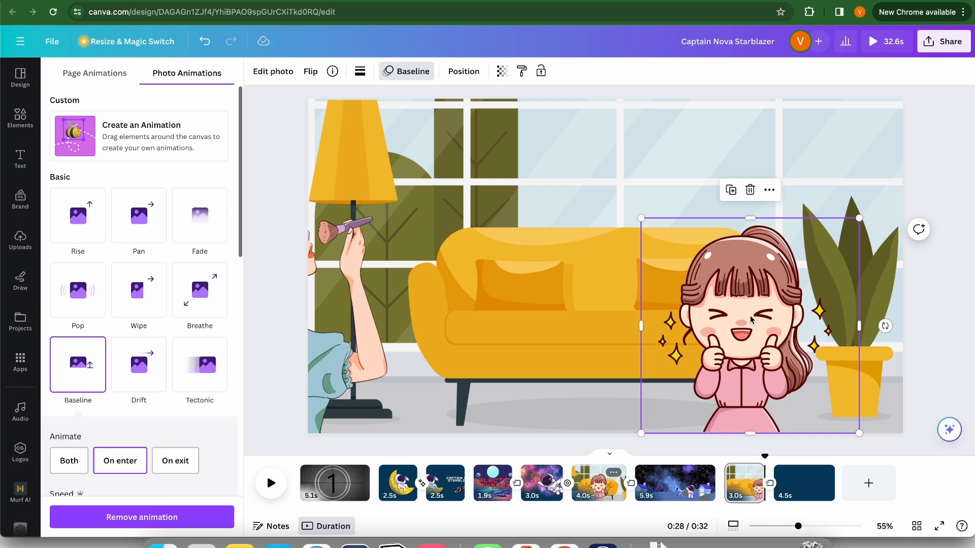
pyautogui.rightClick(752, 319)
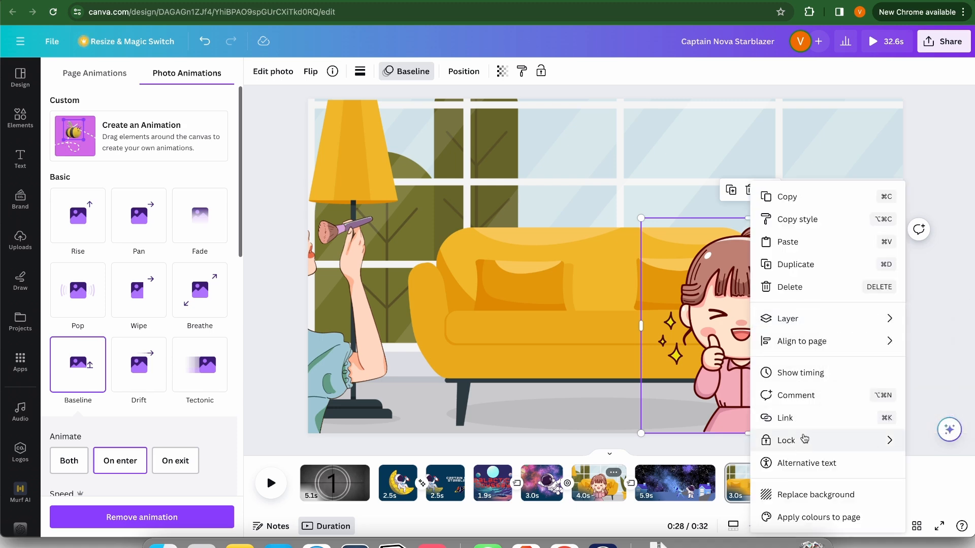
pyautogui.click(814, 376)
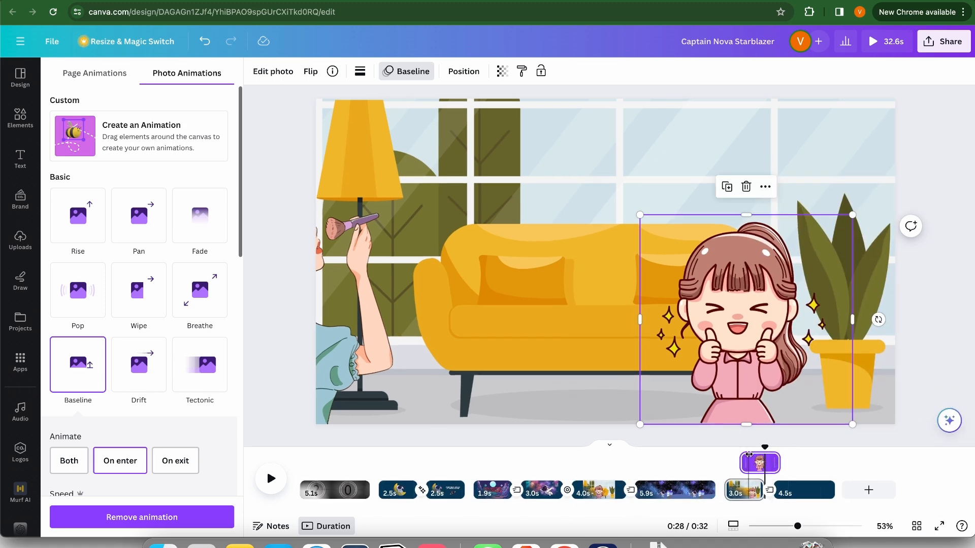
pyautogui.moveTo(742, 462)
pyautogui.mouseDown()
pyautogui.moveTo(745, 449)
pyautogui.moveTo(726, 450)
pyautogui.moveTo(757, 451)
pyautogui.mouseUp()
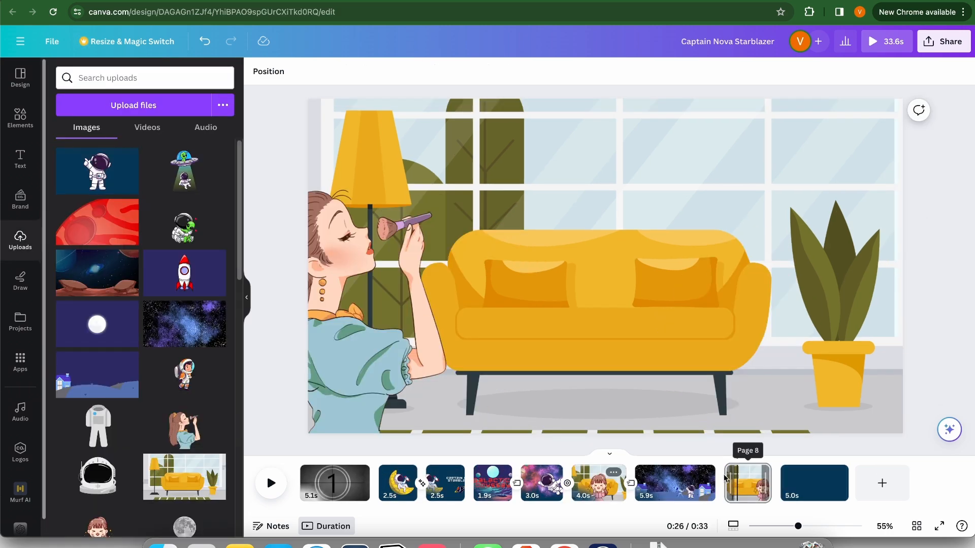
# Step: Add an upward Flow transition from the telescope page to the second living-room page, preview it, and shorten the telescope page to 3.5 seconds
pyautogui.click(726, 482)
pyautogui.click(199, 140)
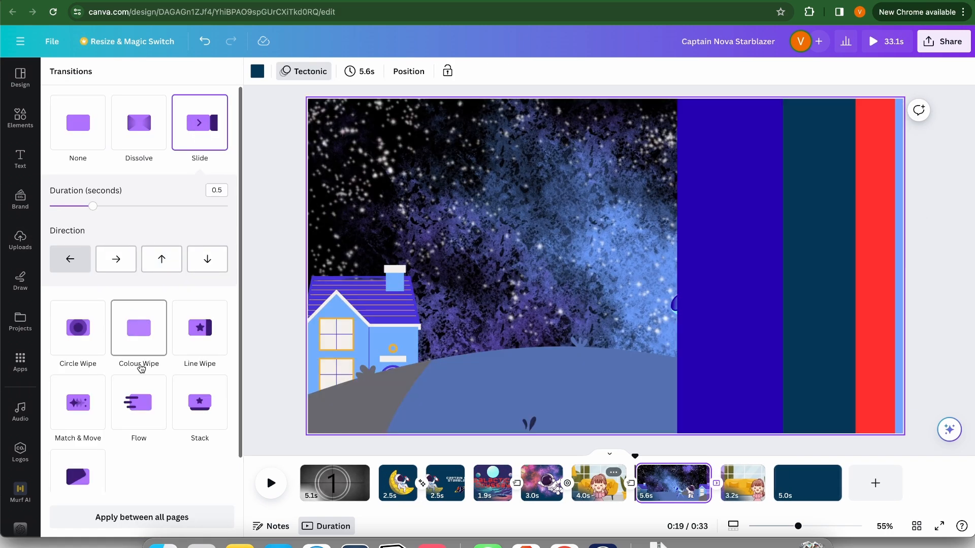
pyautogui.click(139, 398)
pyautogui.click(158, 409)
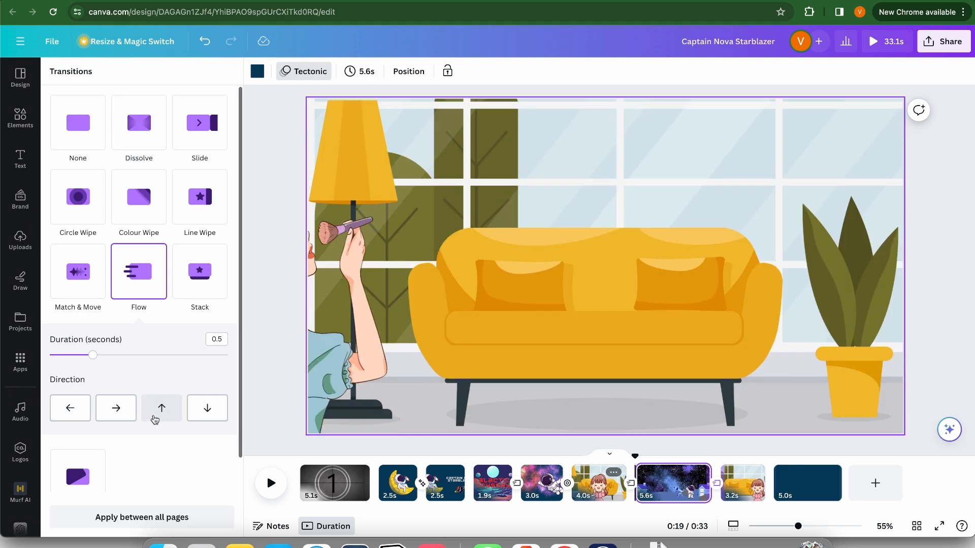
pyautogui.click(272, 484)
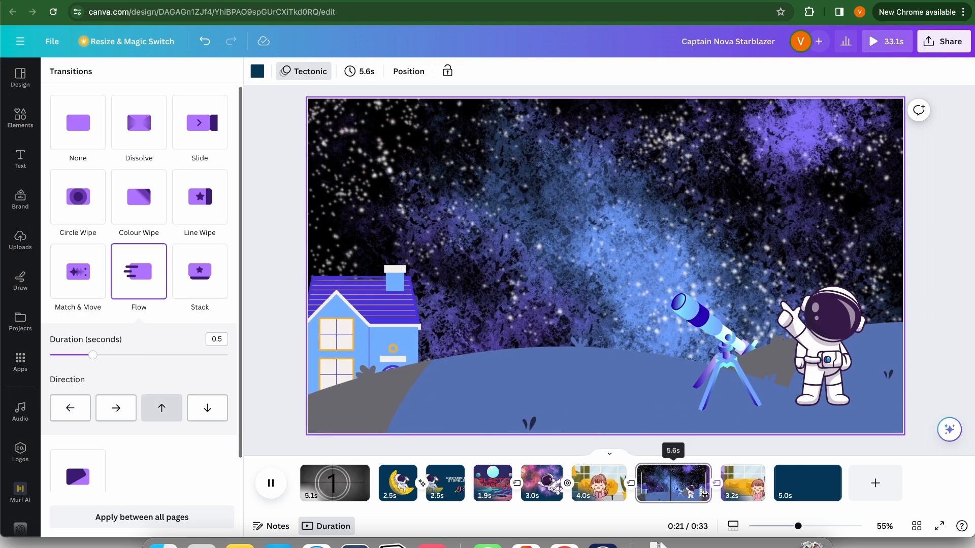
pyautogui.moveTo(702, 494); pyautogui.dragTo(680, 495)
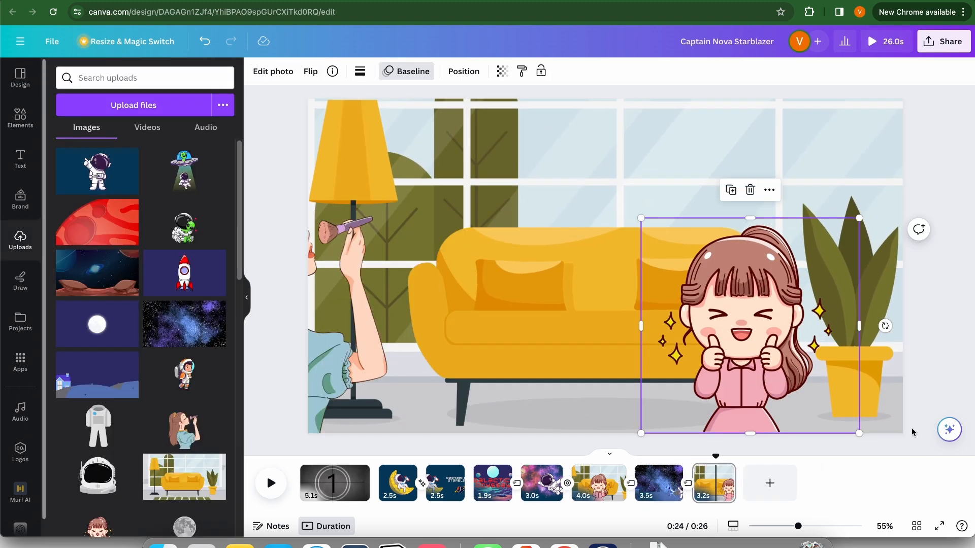
# Step: Add a new page at the end with the uploaded astronaut helmet and an enlarged, centred copy of the thumbs-up girl
pyautogui.click(769, 484)
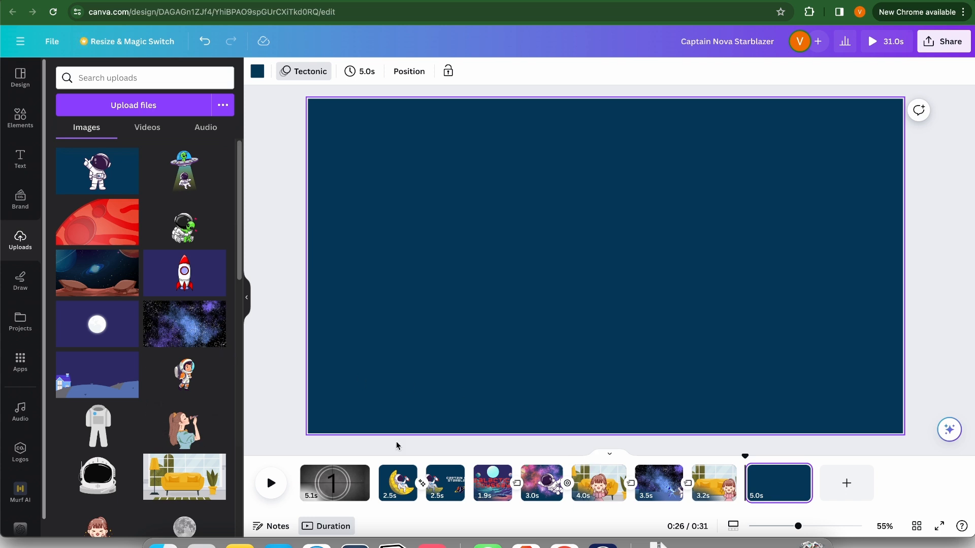
pyautogui.click(111, 490)
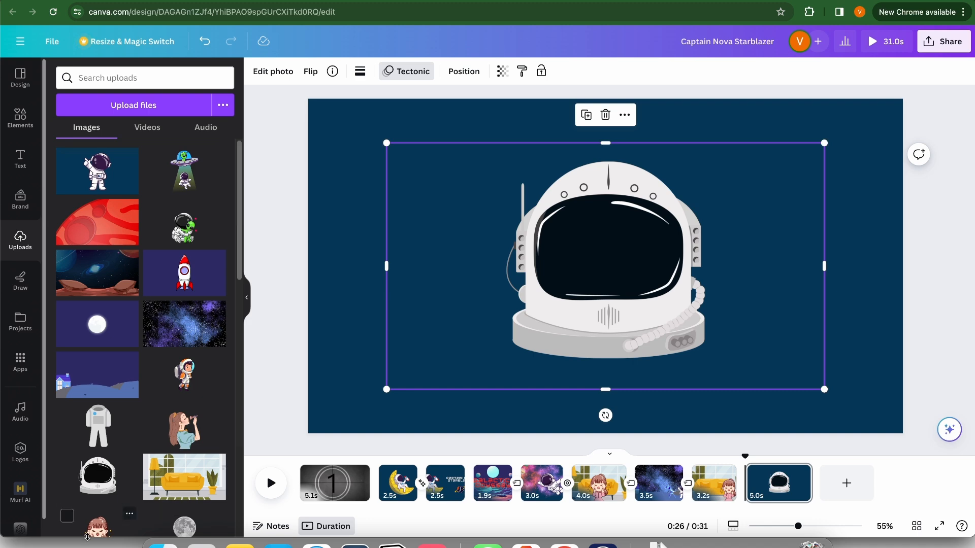
pyautogui.click(710, 483)
pyautogui.click(784, 472)
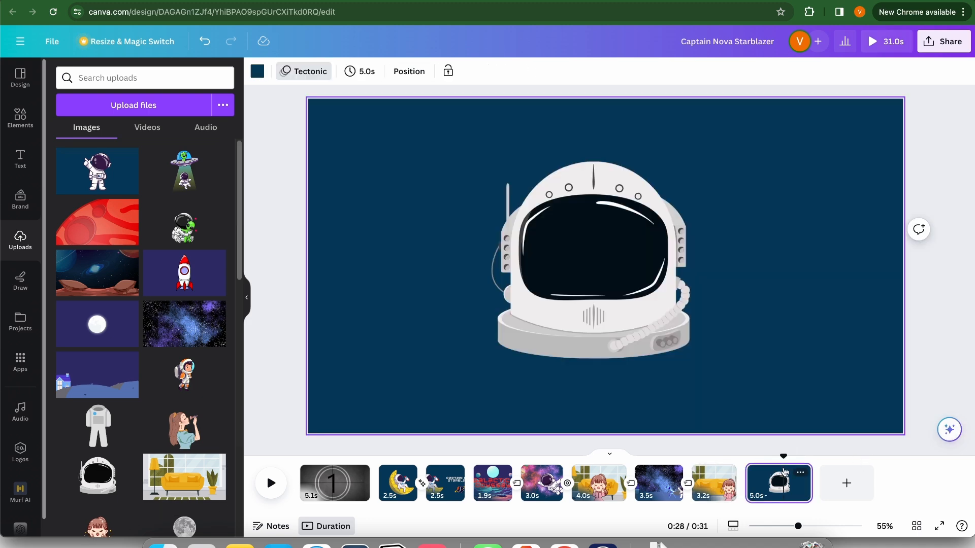
pyautogui.click(717, 267)
pyautogui.hotkey('ctrl', 'v')
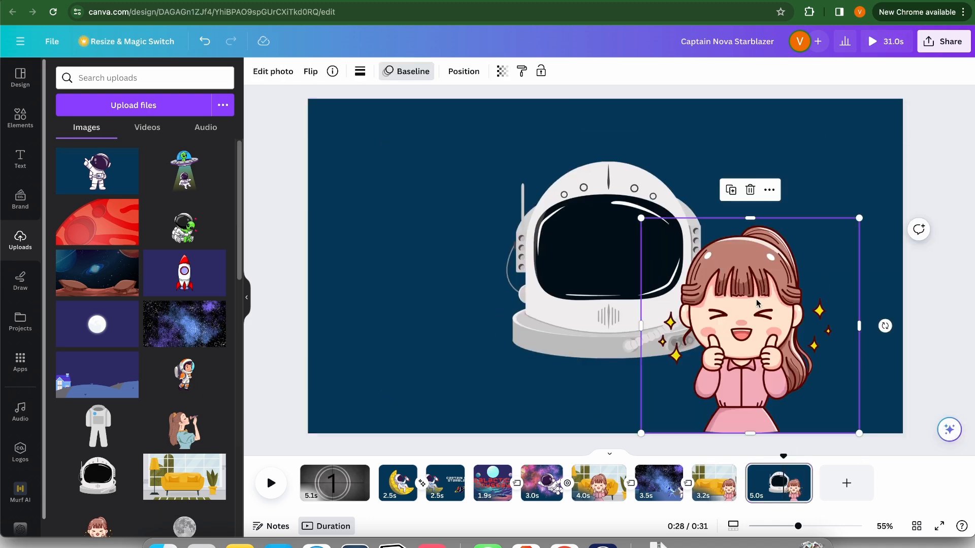
pyautogui.moveTo(705, 256); pyautogui.dragTo(669, 267)
# Step: Bring the helmet's layer in front of the girl and move the helmet above her head at the page's upper edge
pyautogui.click(460, 72)
pyautogui.click(195, 177)
pyautogui.moveTo(792, 237); pyautogui.dragTo(787, 117)
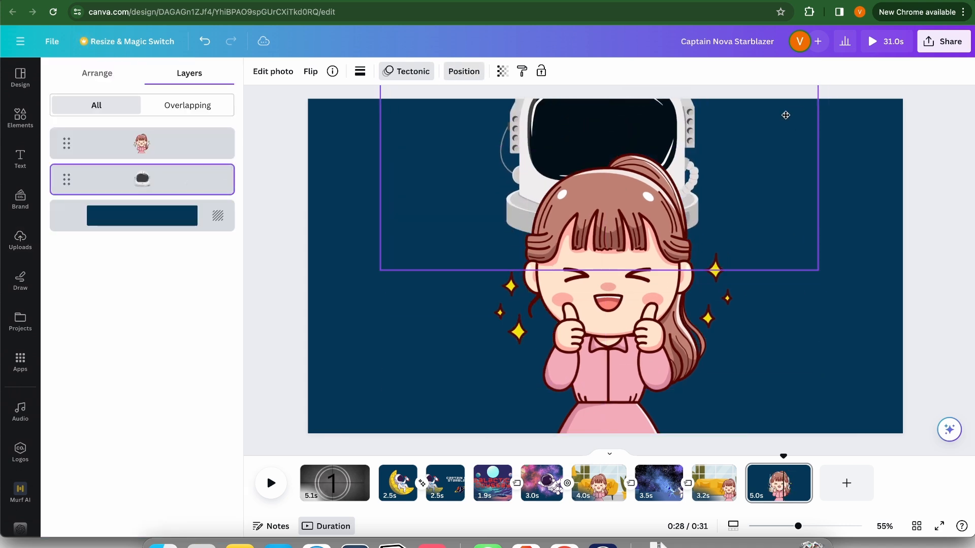
pyautogui.moveTo(152, 179); pyautogui.dragTo(172, 135)
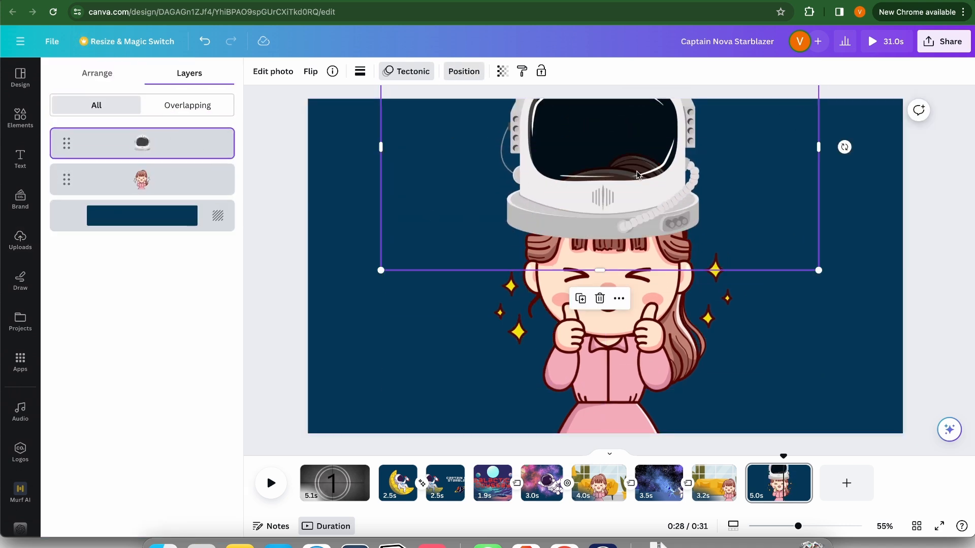
pyautogui.moveTo(637, 174); pyautogui.dragTo(640, 122)
# Step: Replace the helmet's Tectonic animation with a custom path lowering it onto the girl's head, using the Steady movement style
pyautogui.click(414, 71)
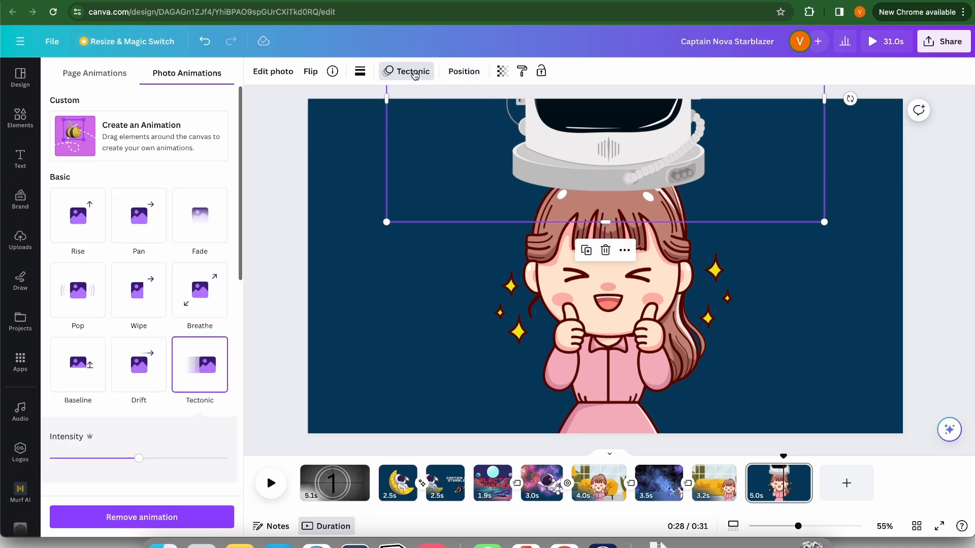
pyautogui.click(142, 516)
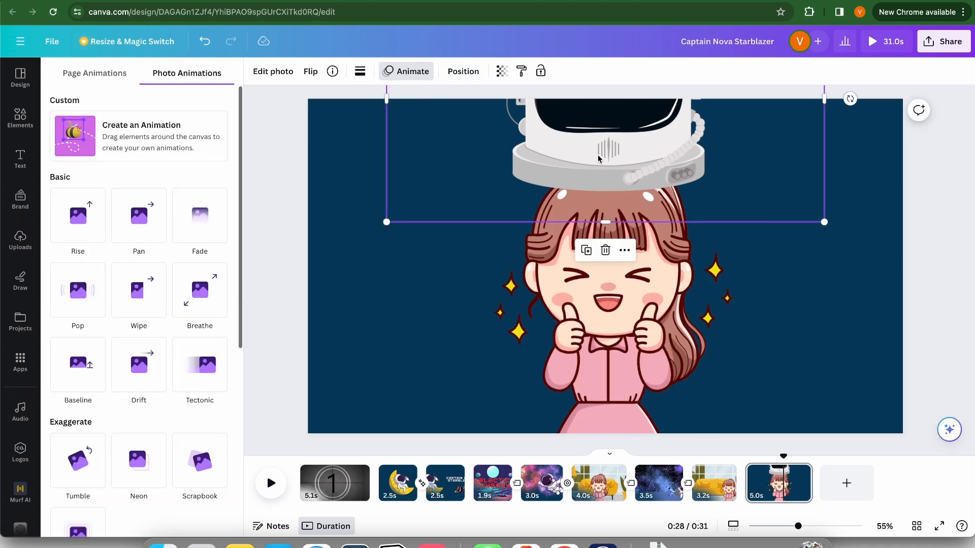
pyautogui.click(120, 139)
pyautogui.moveTo(589, 158); pyautogui.dragTo(580, 285)
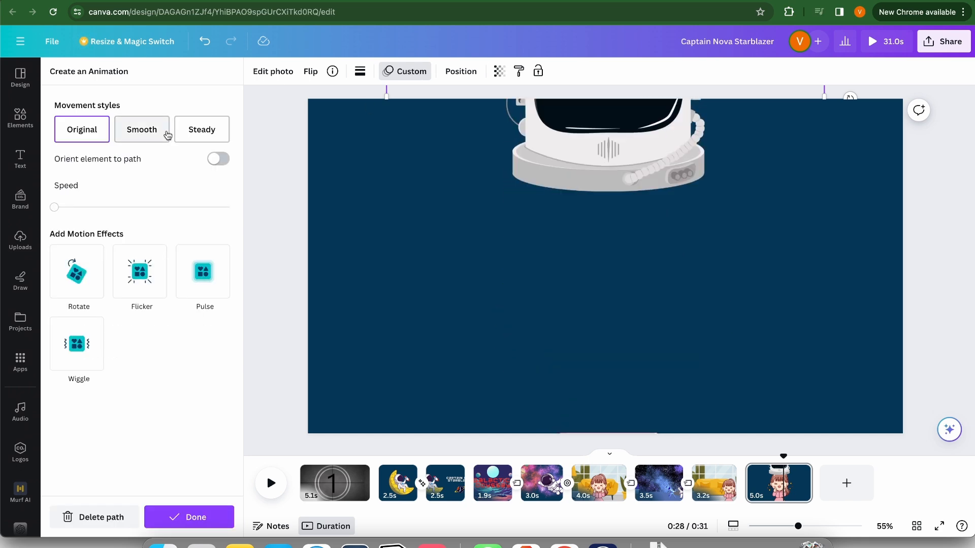
pyautogui.click(202, 130)
# Step: Shorten the helmet page to 2.6 seconds and duplicate it
pyautogui.moveTo(811, 487); pyautogui.dragTo(791, 490)
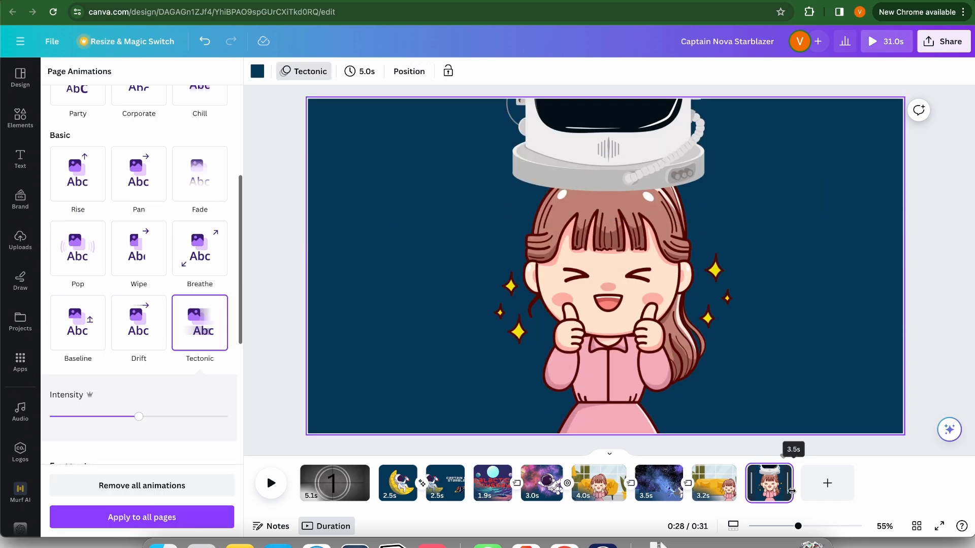
pyautogui.rightClick(763, 485)
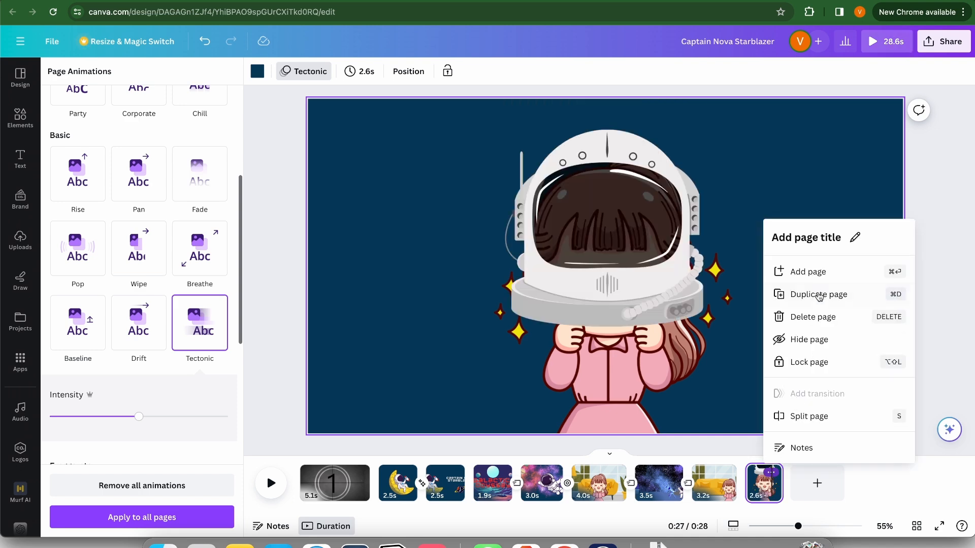
pyautogui.click(812, 294)
# Step: Delete the helmet's custom motion path on the duplicated page and place the helmet over the girl's head
pyautogui.click(591, 156)
pyautogui.click(402, 74)
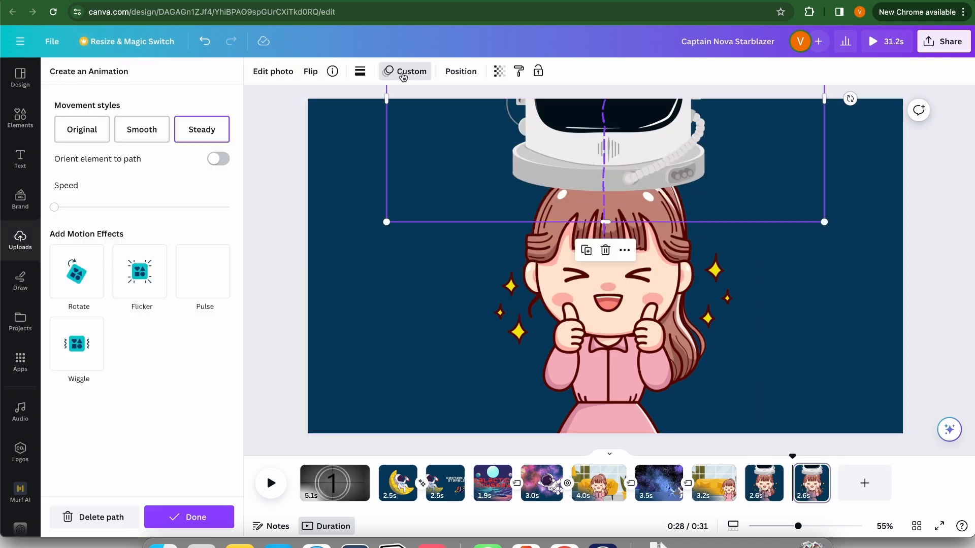
pyautogui.click(104, 518)
pyautogui.moveTo(590, 156); pyautogui.dragTo(592, 304)
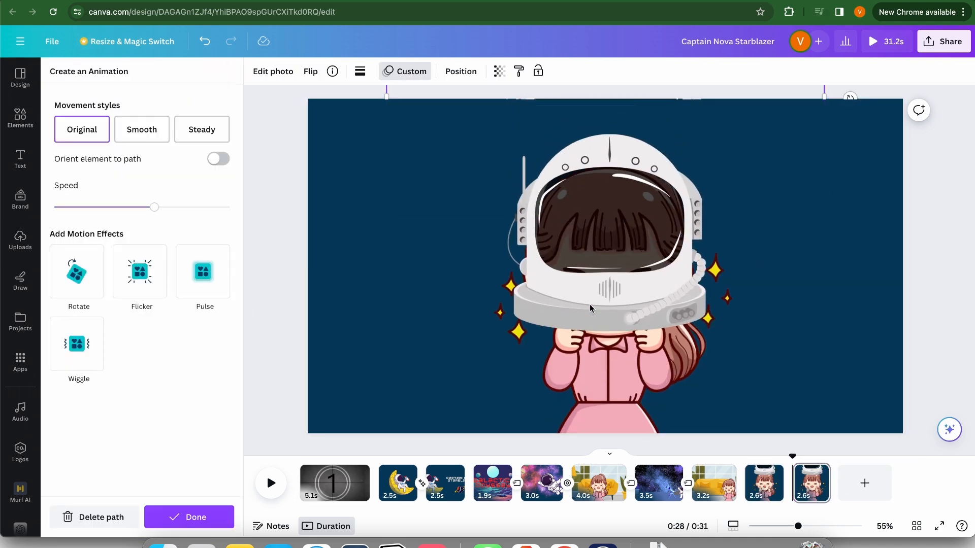
pyautogui.click(89, 527)
pyautogui.moveTo(633, 148); pyautogui.dragTo(633, 290)
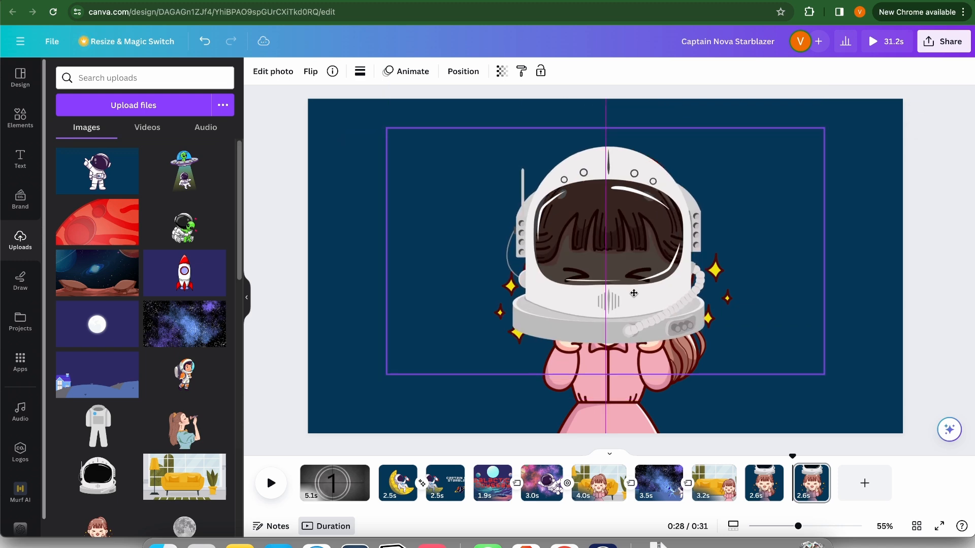
# Step: Add the uploaded spacesuit to the duplicated helmet page, crop its empty sides and enlarge it
pyautogui.scroll(-1, 160, 338)
pyautogui.click(97, 393)
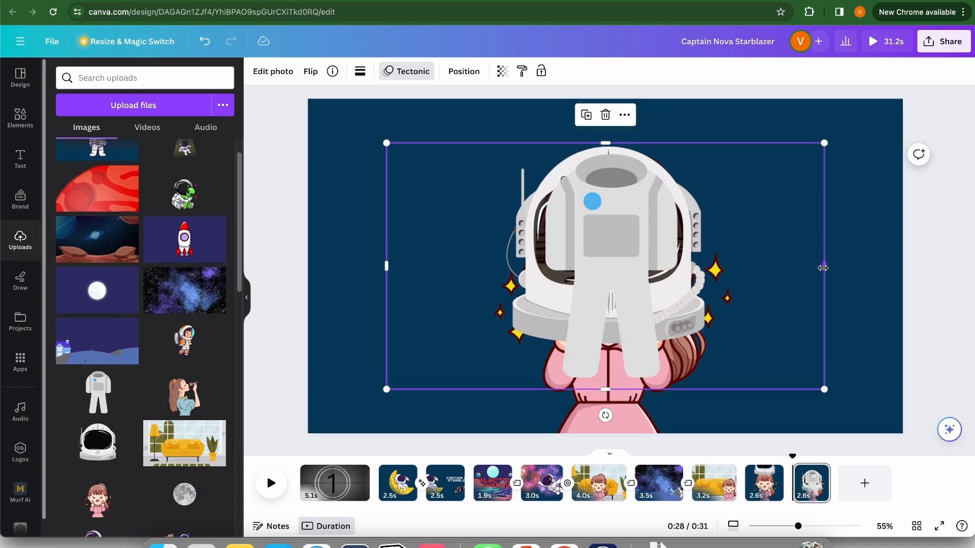
pyautogui.moveTo(823, 266); pyautogui.dragTo(704, 267)
pyautogui.moveTo(384, 278); pyautogui.dragTo(531, 277)
pyautogui.moveTo(532, 390); pyautogui.dragTo(427, 477)
# Step: Place the spacesuit over the girl's body on the last page and move its layer directly behind the helmet
pyautogui.moveTo(481, 334); pyautogui.dragTo(541, 419)
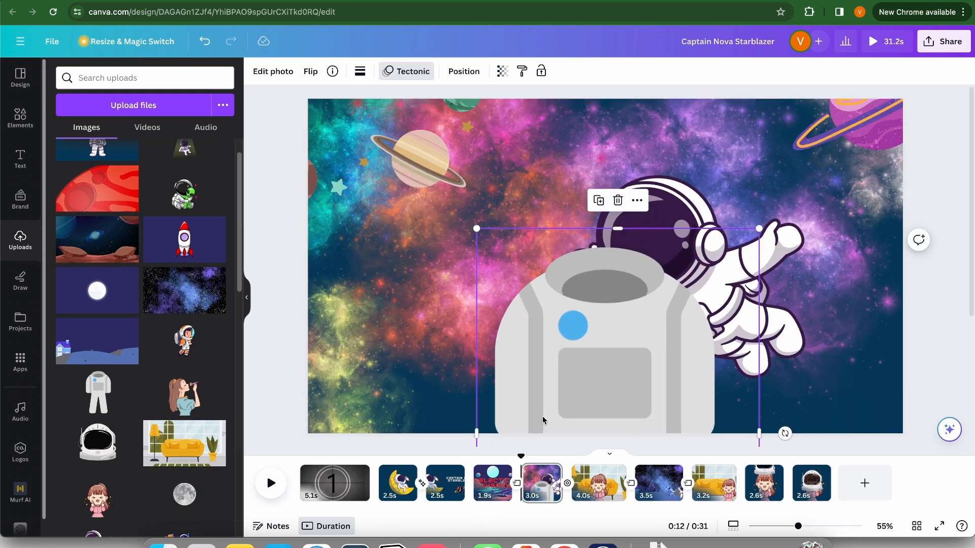
pyautogui.press('super+z')
pyautogui.click(808, 482)
pyautogui.moveTo(535, 247); pyautogui.dragTo(608, 383)
pyautogui.click(471, 75)
pyautogui.moveTo(144, 144); pyautogui.dragTo(144, 186)
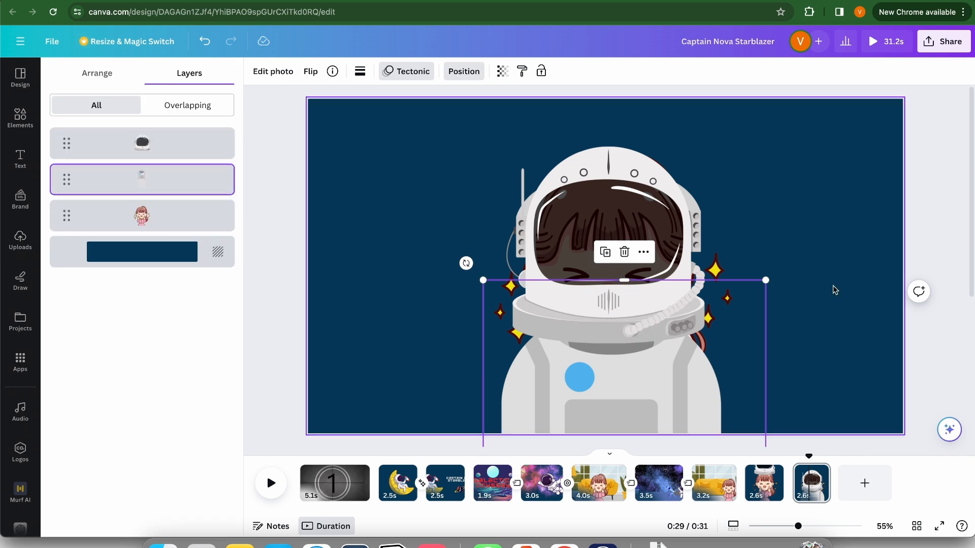
# Step: Replace the spacesuit's Tectonic animation with a custom vertical motion path using the Steady movement style
pyautogui.click(422, 72)
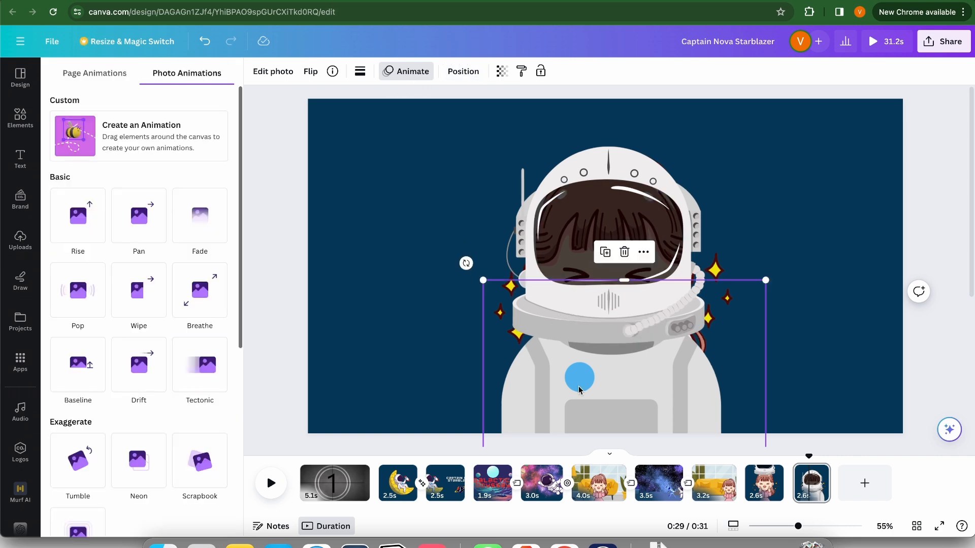
pyautogui.click(144, 133)
pyautogui.moveTo(630, 338); pyautogui.dragTo(630, 411)
pyautogui.click(198, 129)
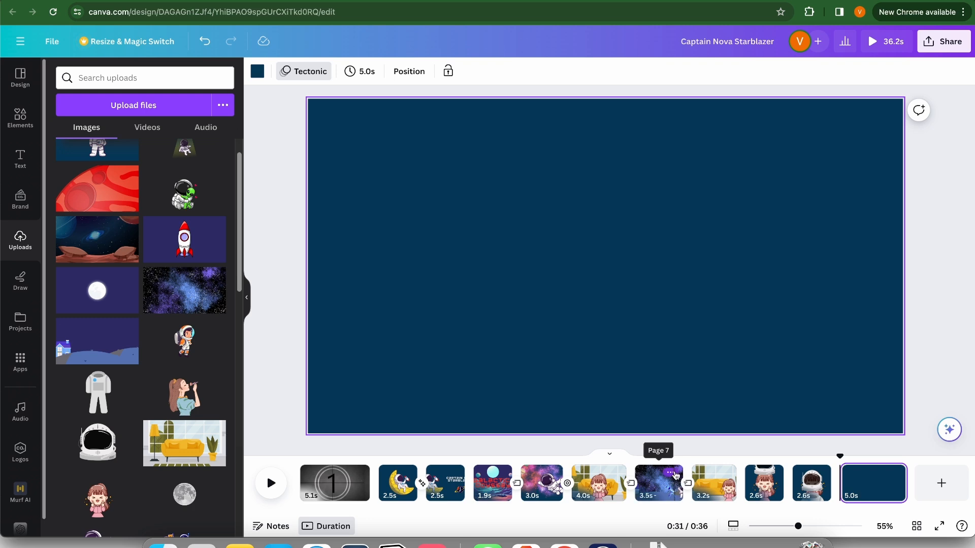
# Step: Duplicate the starry house page with the telescope and move the copy after the last helmet page
pyautogui.click(674, 474)
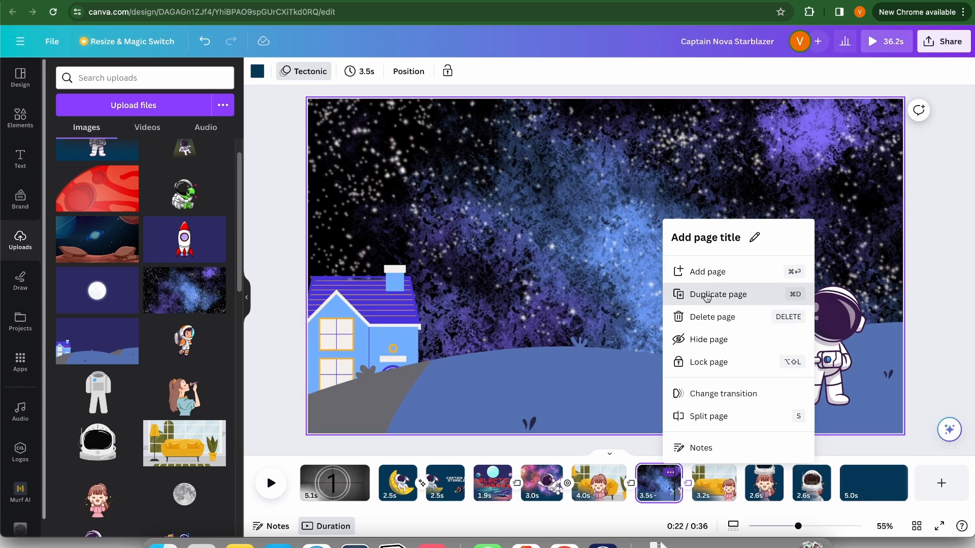
pyautogui.click(706, 295)
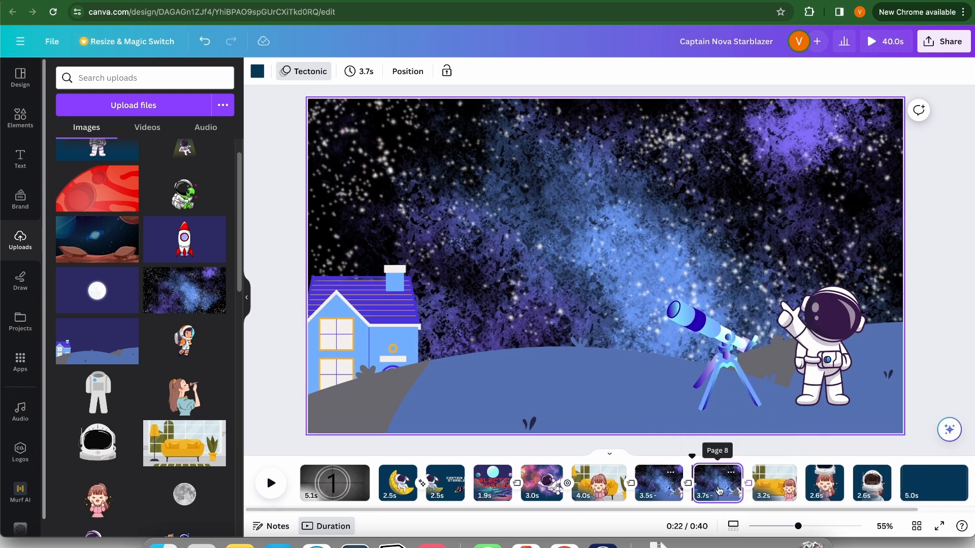
pyautogui.moveTo(719, 490); pyautogui.dragTo(811, 492)
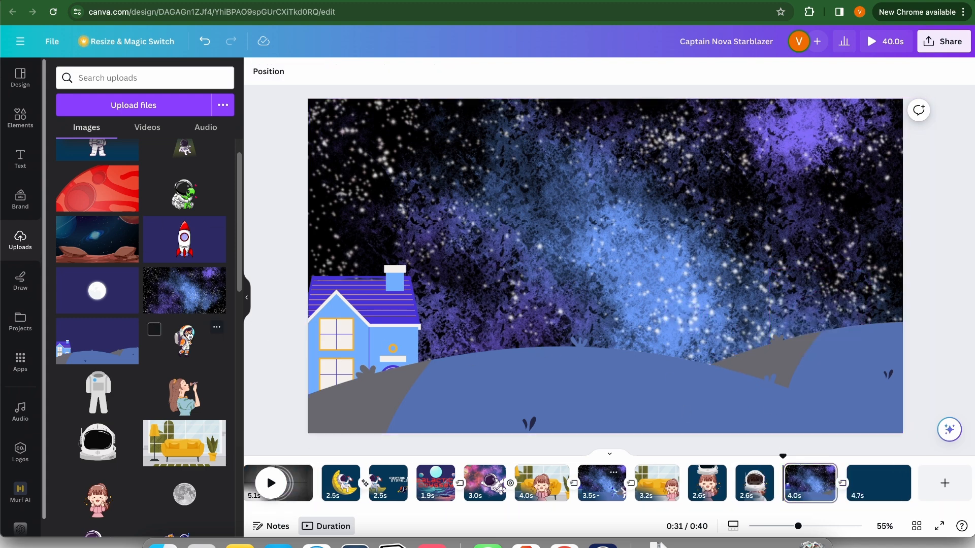
# Step: Add the uploaded walking astronaut to the empty night landscape page, crop its empty lower edge and place it in front of the house
pyautogui.click(185, 340)
pyautogui.moveTo(387, 274); pyautogui.dragTo(532, 272)
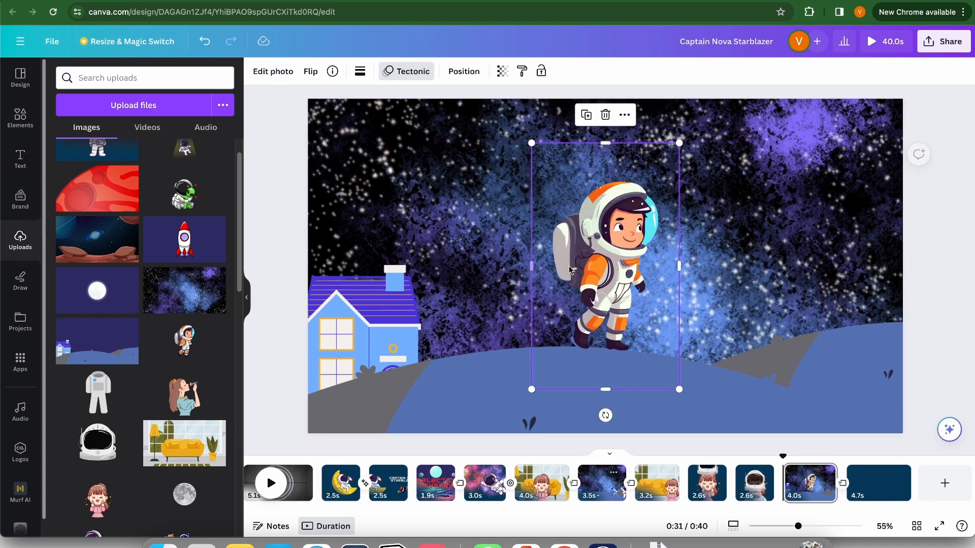
pyautogui.moveTo(603, 388); pyautogui.dragTo(604, 365)
pyautogui.moveTo(617, 261); pyautogui.dragTo(457, 315)
# Step: Remove the preset animations from the walking astronaut and from the landscape image
pyautogui.click(409, 77)
pyautogui.click(408, 78)
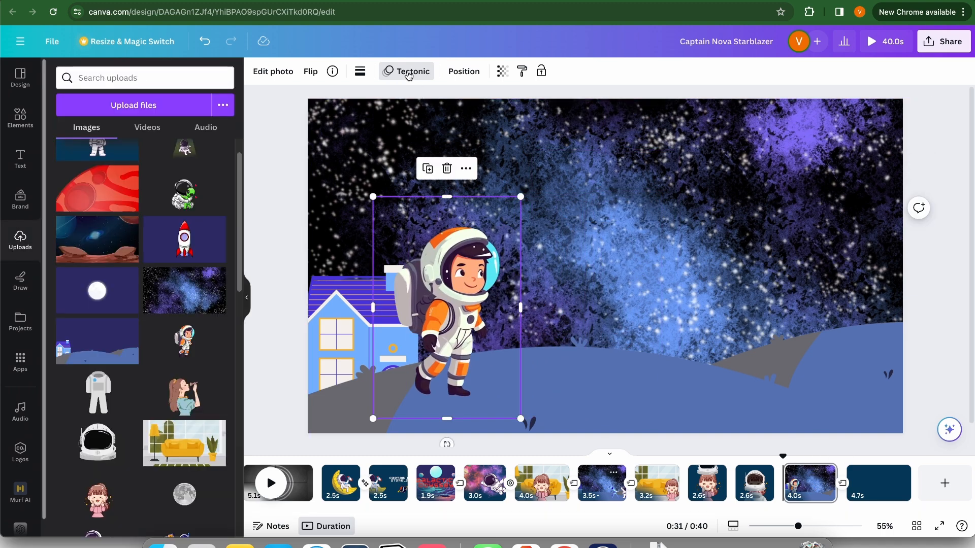
pyautogui.click(409, 77)
pyautogui.click(163, 518)
pyautogui.click(701, 392)
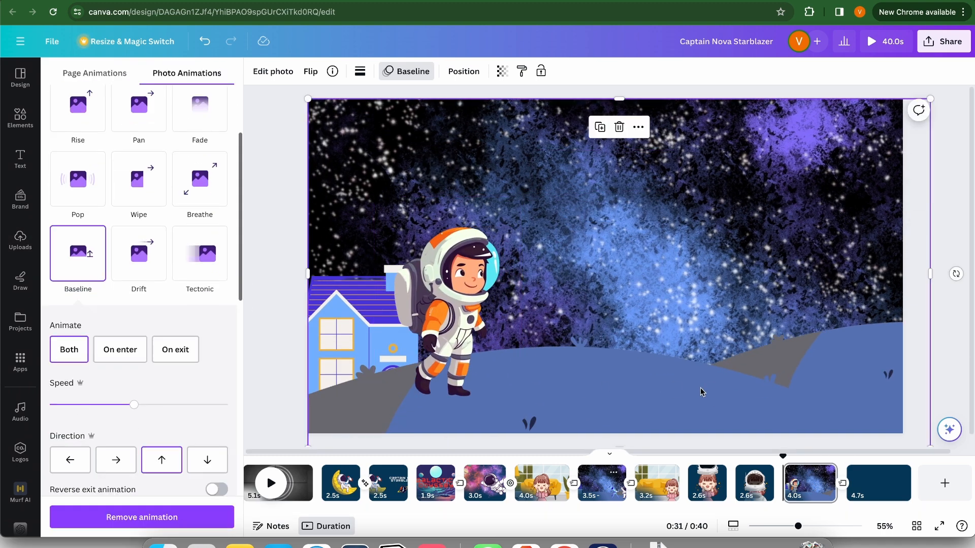
pyautogui.click(140, 518)
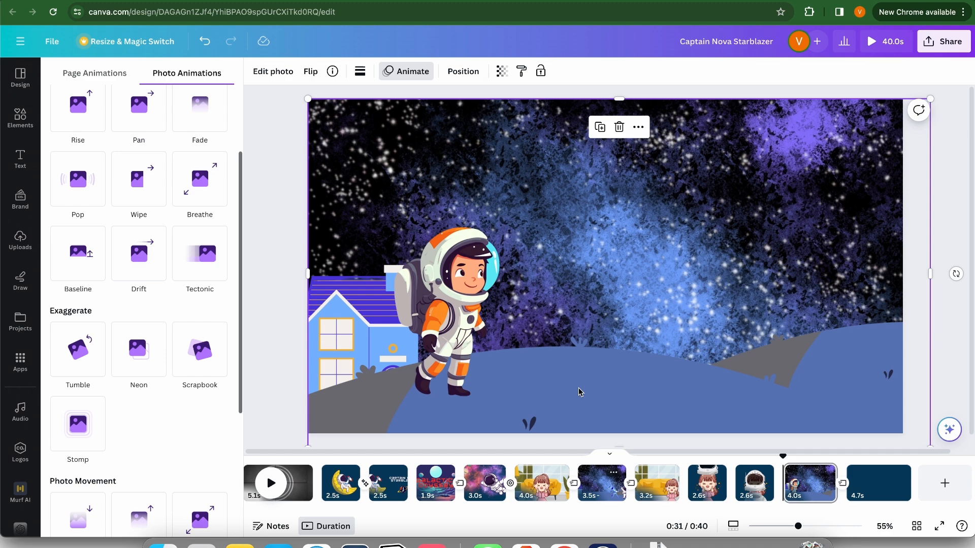
# Step: Create a custom motion path that carries the astronaut horizontally away from the house, using the Steady movement style
pyautogui.click(515, 350)
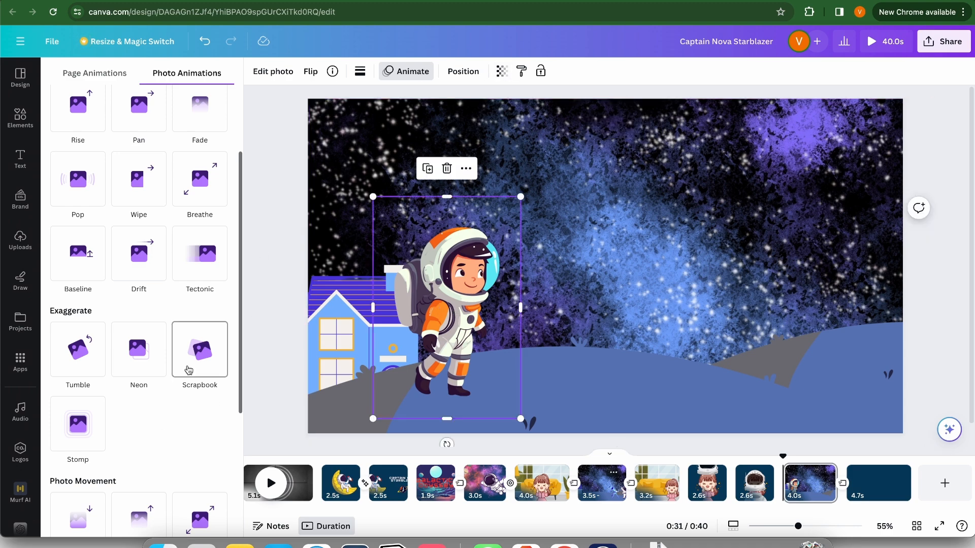
pyautogui.scroll(3, 189, 369)
pyautogui.click(142, 137)
pyautogui.moveTo(457, 332); pyautogui.dragTo(617, 336)
pyautogui.click(201, 129)
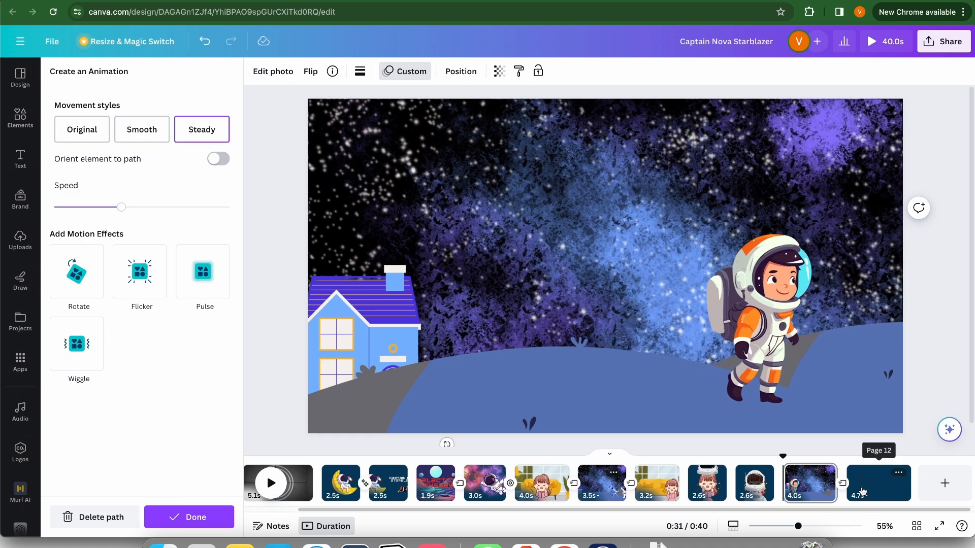
# Step: Delete the blank last page and duplicate the walking astronaut page, trimmed to 3.0 seconds
pyautogui.click(810, 483)
pyautogui.click(895, 473)
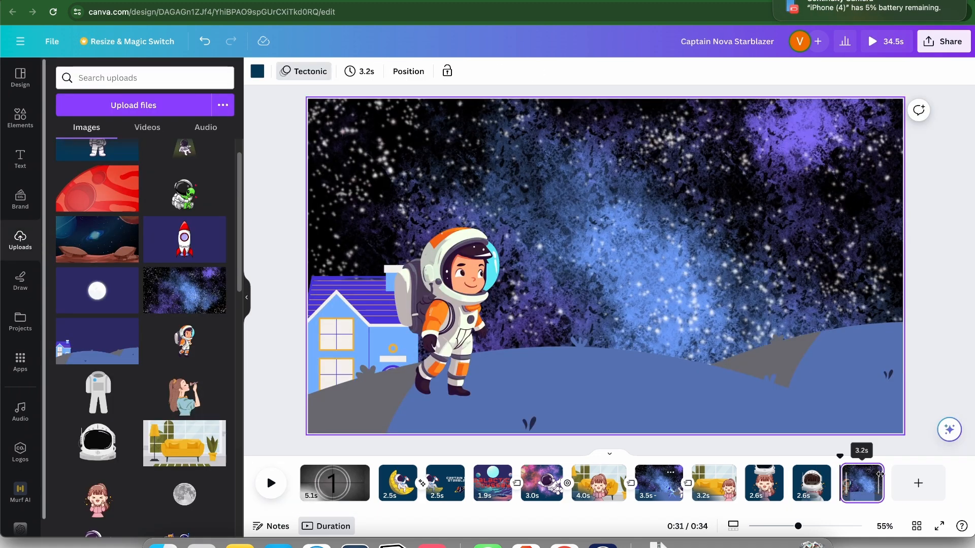
pyautogui.click(873, 473)
pyautogui.click(874, 294)
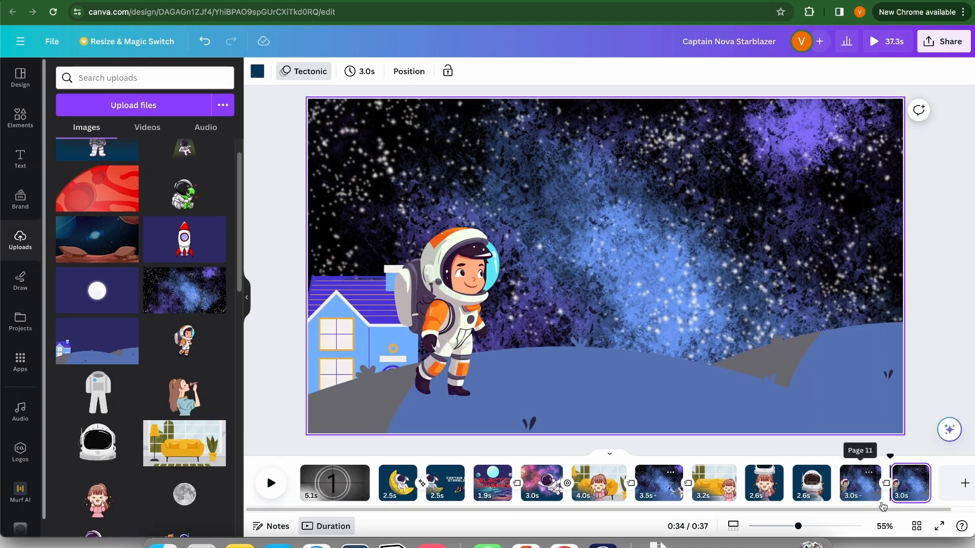
# Step: On the duplicated page, move the astronaut away from the house and add the uploaded rocket image with its sides cropped
pyautogui.click(655, 311)
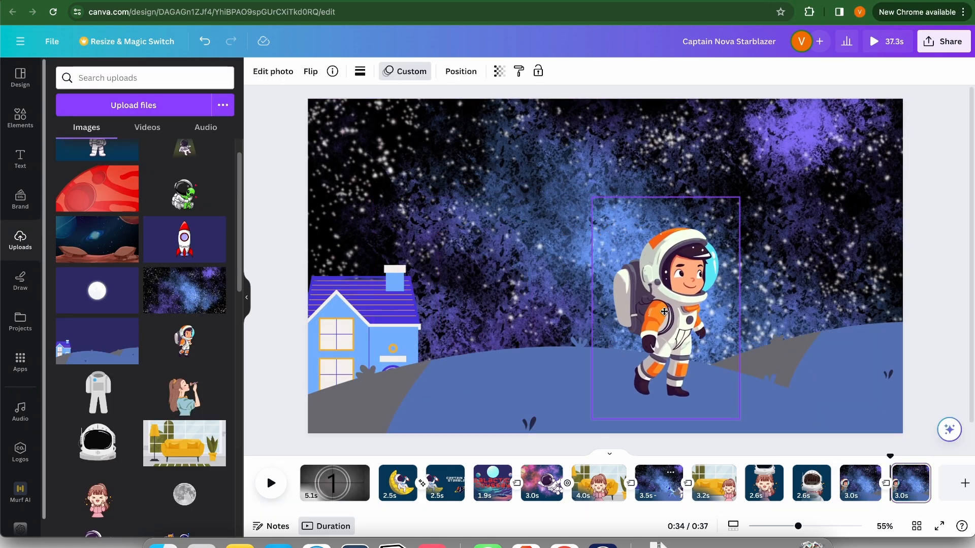
pyautogui.click(189, 240)
pyautogui.moveTo(387, 267); pyautogui.dragTo(540, 267)
pyautogui.moveTo(822, 268); pyautogui.dragTo(672, 260)
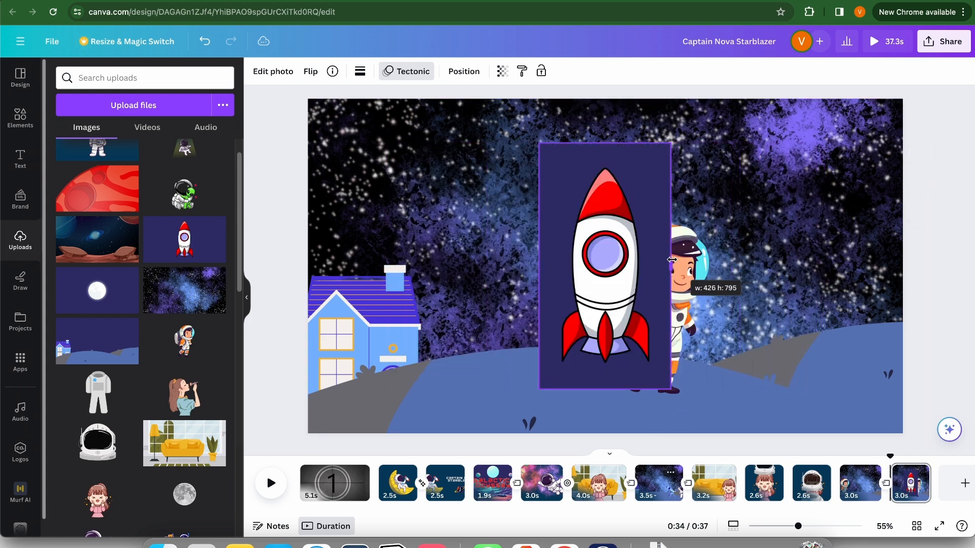
# Step: Remove the rocket image's background, enlarge it and place it in front of the astronaut near the page's right edge
pyautogui.click(269, 74)
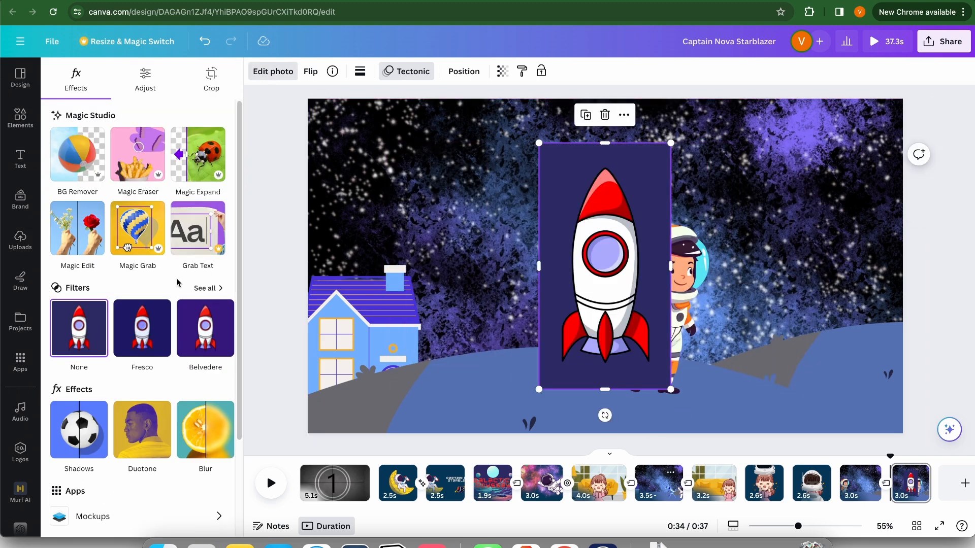
pyautogui.click(80, 162)
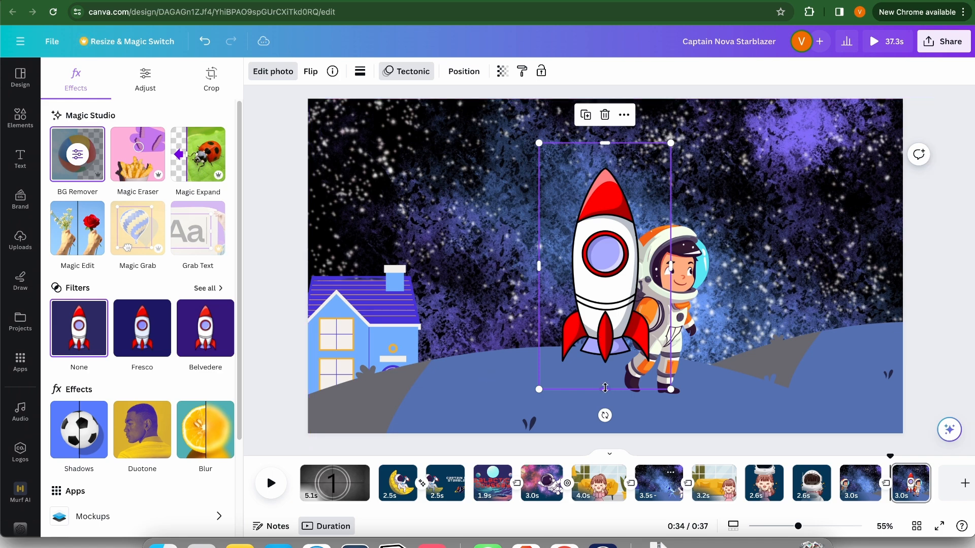
pyautogui.moveTo(605, 389); pyautogui.dragTo(608, 374)
pyautogui.moveTo(610, 228); pyautogui.dragTo(801, 253)
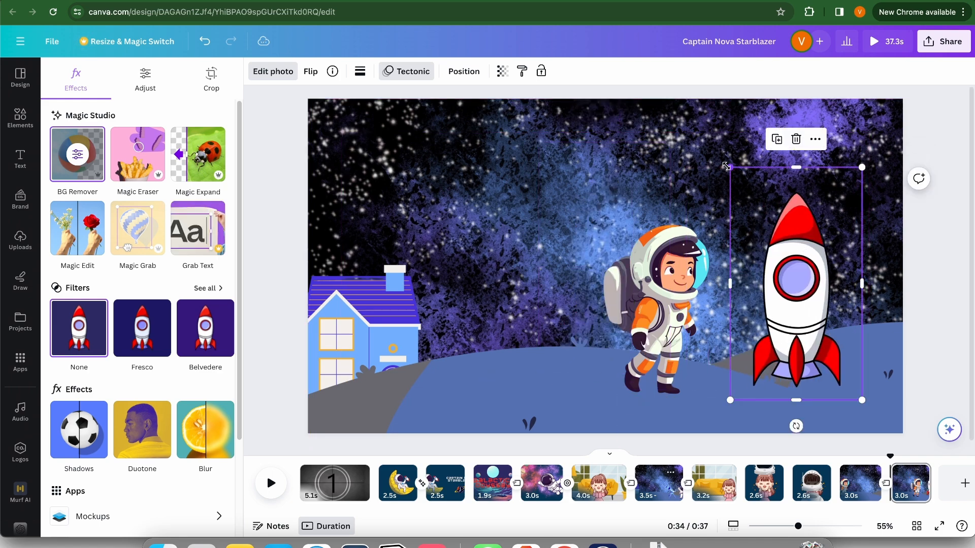
pyautogui.moveTo(726, 165); pyautogui.dragTo(696, 113)
pyautogui.moveTo(769, 295); pyautogui.dragTo(818, 299)
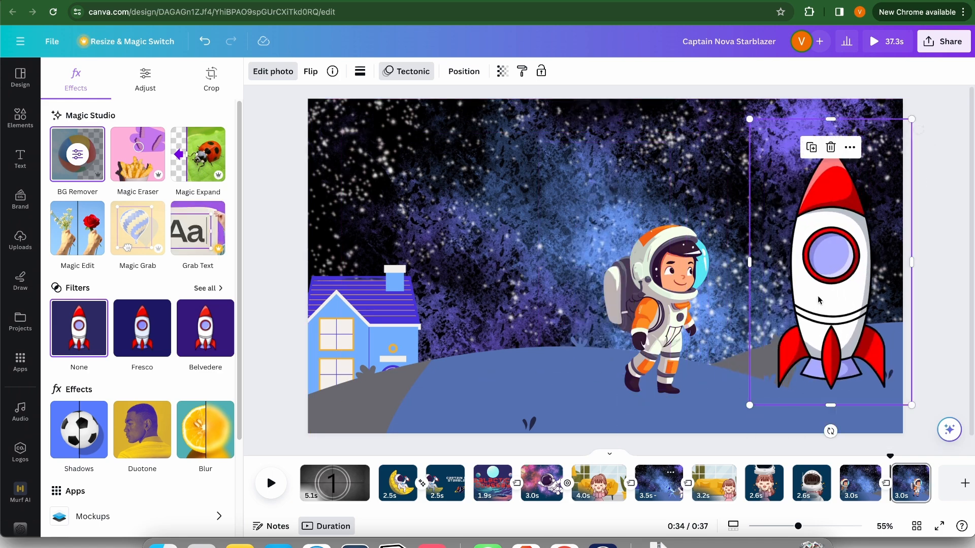
# Step: Stretch the landscape image past the page's left edge so that the house leaves the frame
pyautogui.click(489, 405)
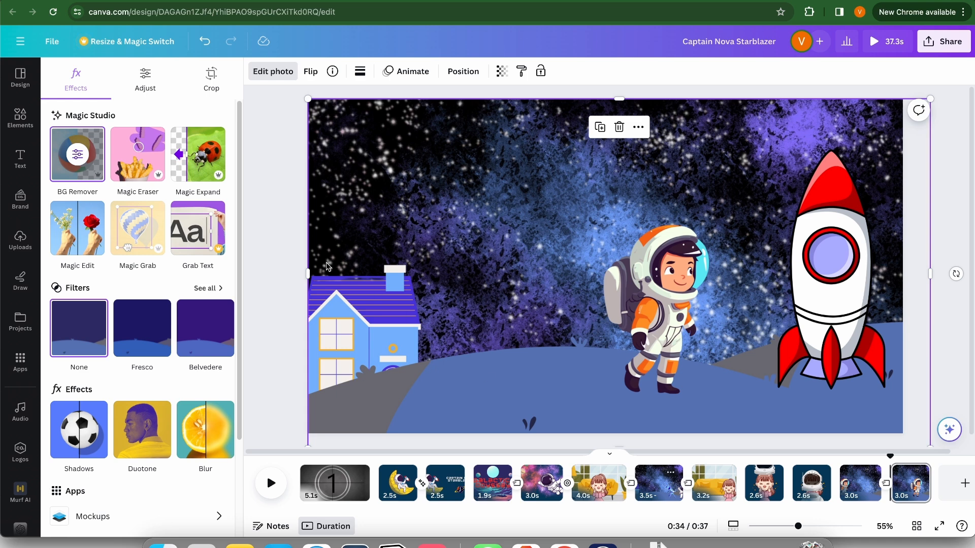
pyautogui.moveTo(307, 272); pyautogui.dragTo(171, 268)
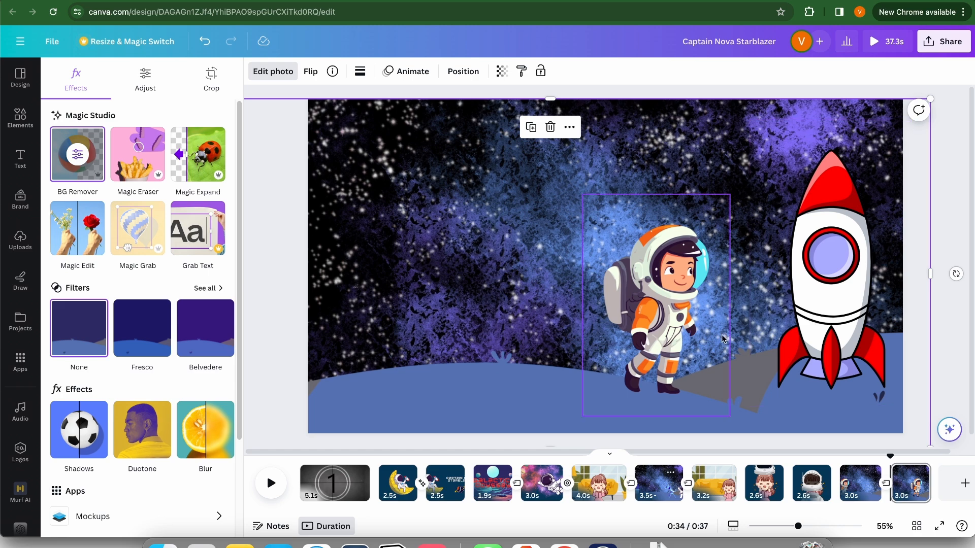
# Step: Set a Match & Move transition between the two walking astronaut pages
pyautogui.click(886, 485)
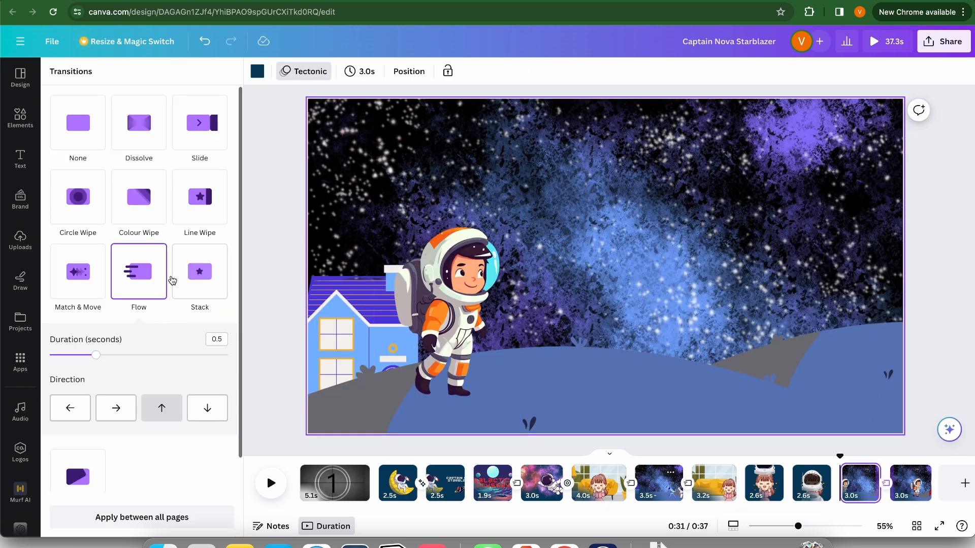
pyautogui.scroll(-1, 155, 324)
pyautogui.click(78, 236)
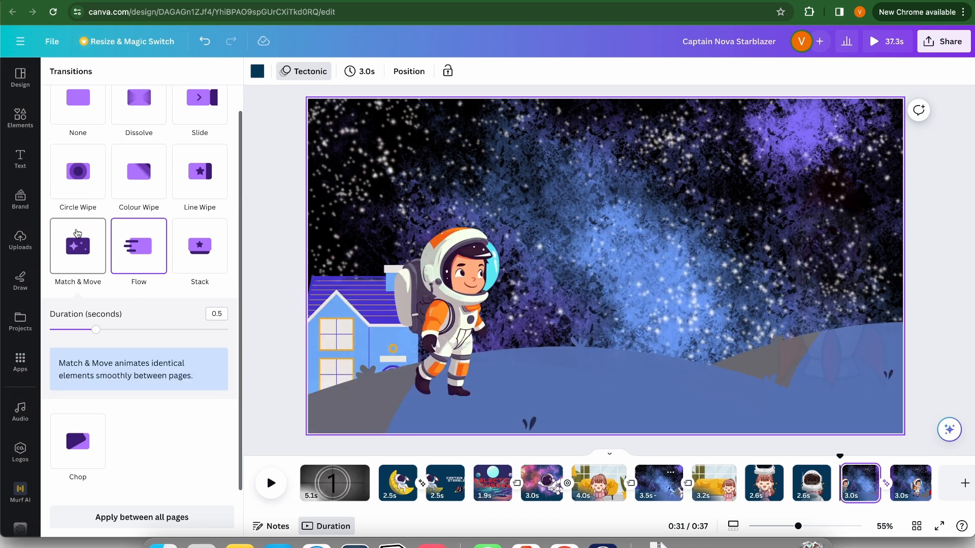
pyautogui.scroll(1, 76, 243)
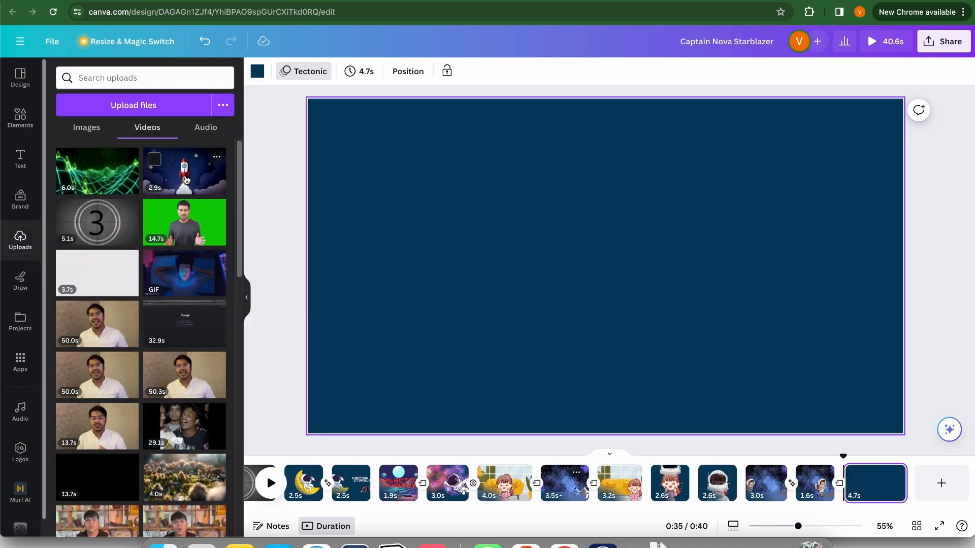
# Step: Fill the blank last page with the uploaded rocket launch video and trim it to 2.6 seconds
pyautogui.moveTo(184, 171); pyautogui.dragTo(336, 124)
pyautogui.moveTo(869, 456); pyautogui.dragTo(940, 465)
# Step: Add a new page at the end and fill it with the uploaded green wireframe landscape video
pyautogui.click(941, 484)
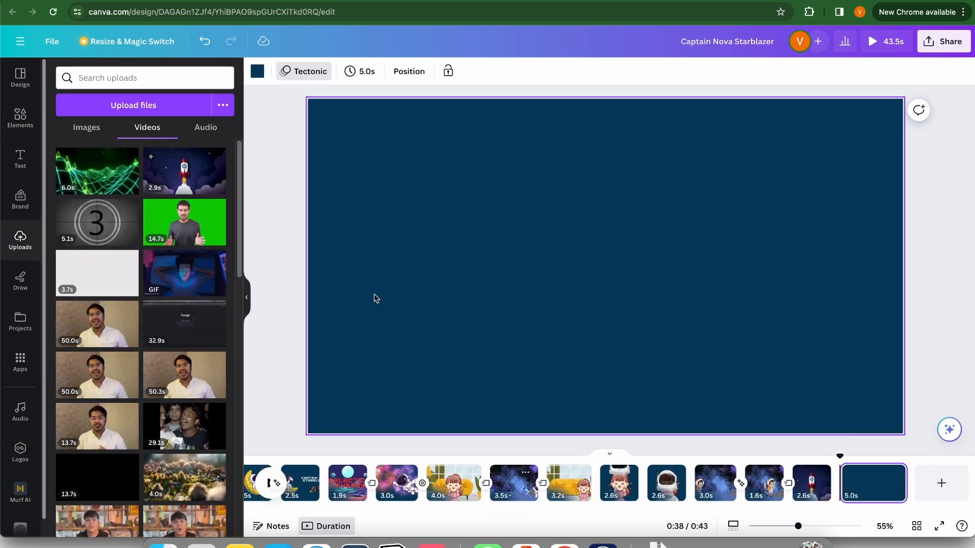
pyautogui.scroll(-6, 135, 361)
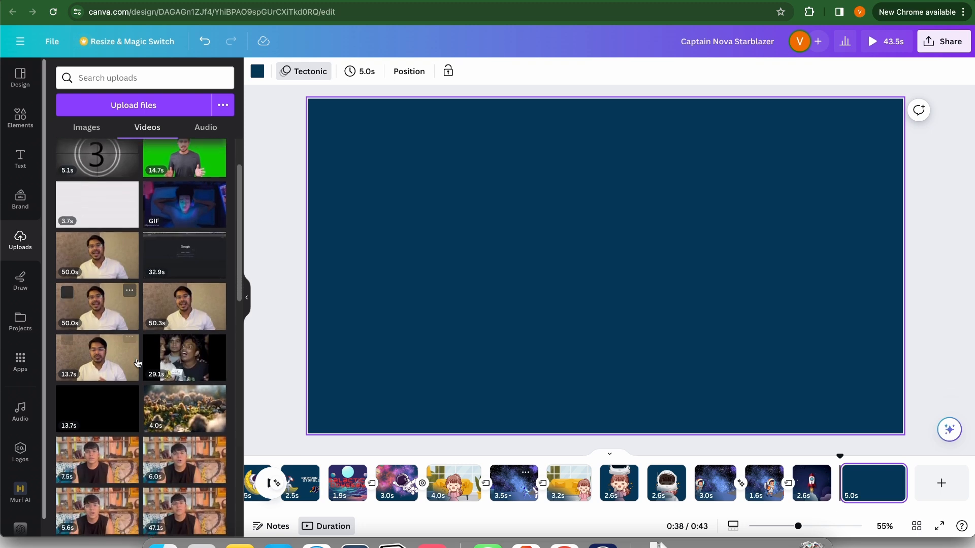
pyautogui.scroll(6, 117, 315)
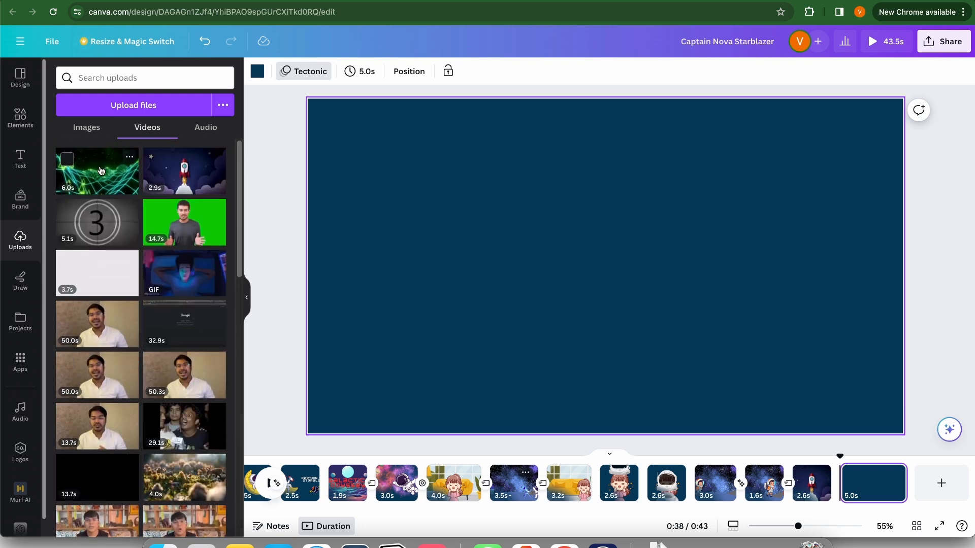
pyautogui.moveTo(101, 171); pyautogui.dragTo(587, 277)
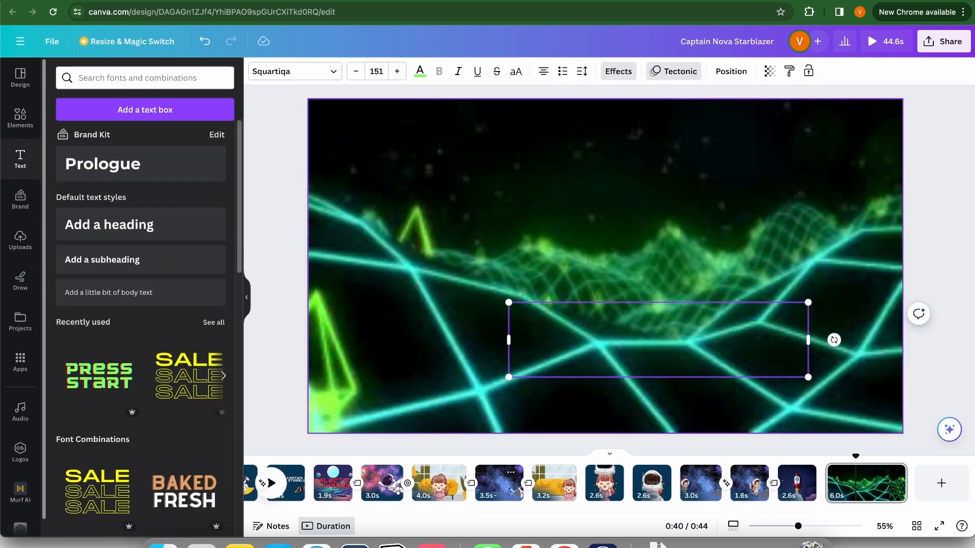
# Step: Enter "TO BE CONTINUED..." as the wireframe page's title, shrink it to font size 84.7 and center it on the page
pyautogui.write('ED...')
pyautogui.moveTo(808, 266); pyautogui.dragTo(678, 349)
pyautogui.click(628, 292)
pyautogui.moveTo(636, 405); pyautogui.dragTo(650, 248)
pyautogui.moveTo(690, 282); pyautogui.dragTo(827, 266)
pyautogui.moveTo(674, 266); pyautogui.dragTo(605, 266)
pyautogui.click(937, 265)
pyautogui.click(605, 265)
# Step: Replace the title's Tectonic animation with Pop and raise its effect level to the maximum
pyautogui.click(673, 71)
pyautogui.scroll(-3, 152, 256)
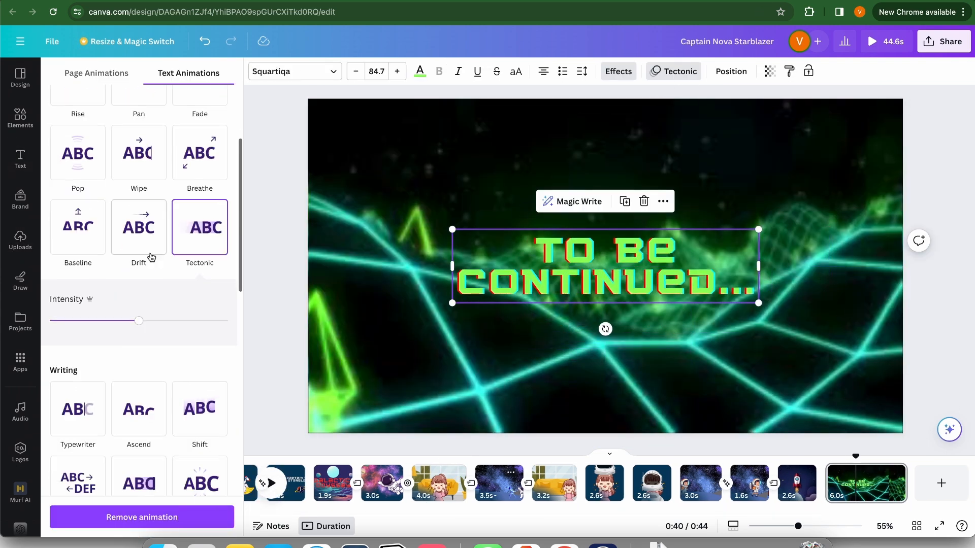
pyautogui.click(78, 152)
pyautogui.moveTo(139, 304); pyautogui.dragTo(249, 307)
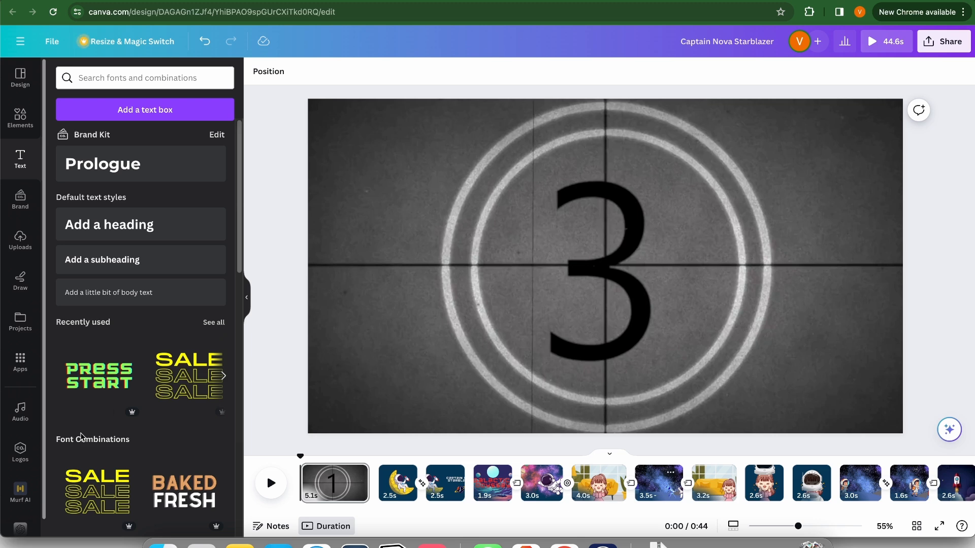
# Step: Add the uploaded one-minute ElevenLabs voiceover to the timeline, starting right after the countdown page
pyautogui.click(20, 409)
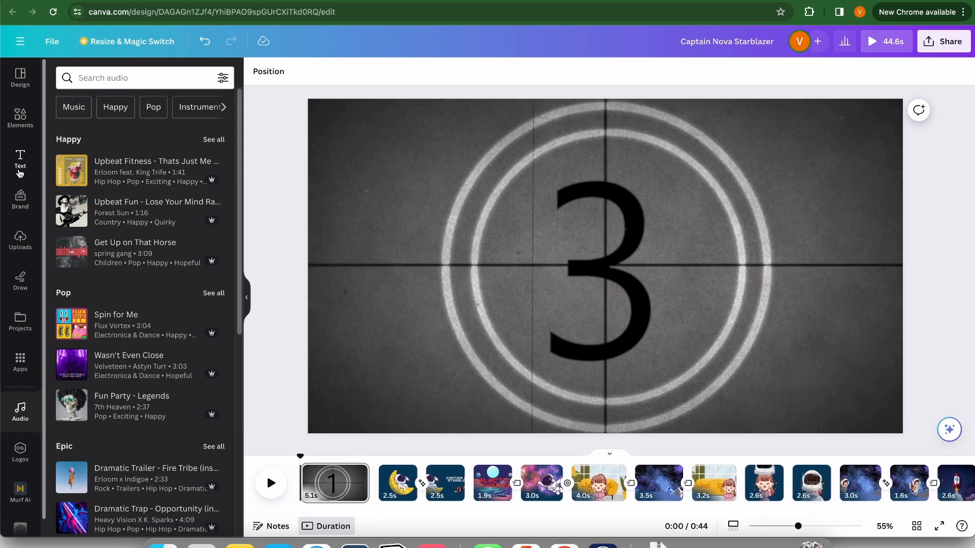
pyautogui.click(21, 241)
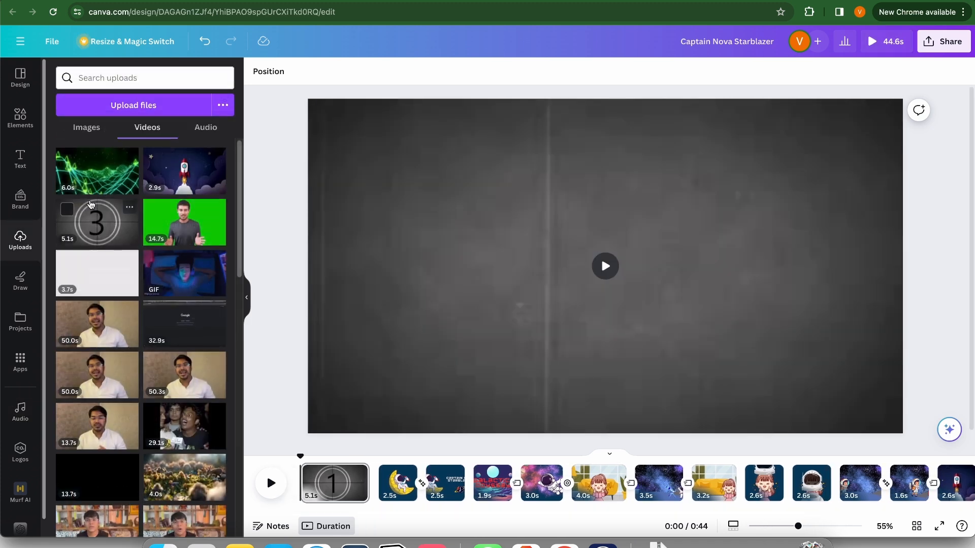
pyautogui.click(201, 128)
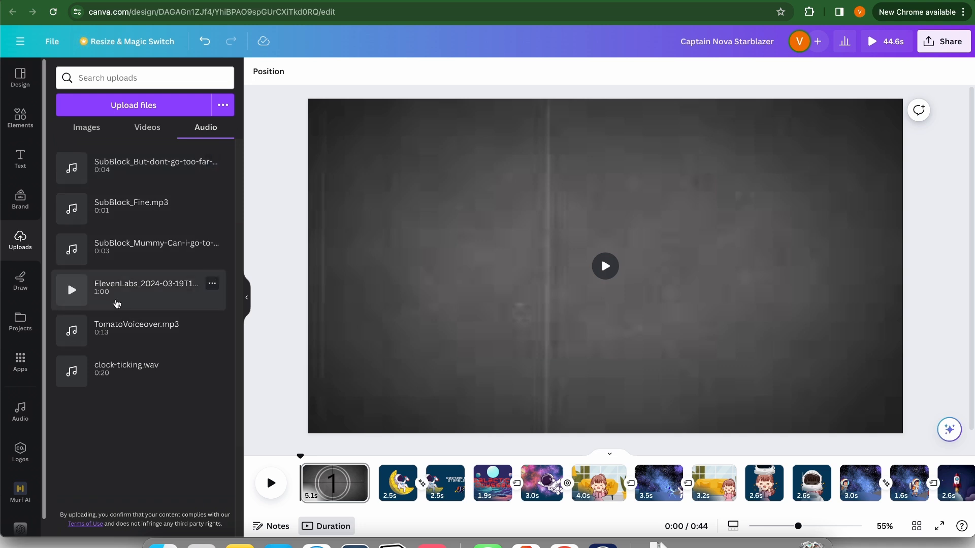
pyautogui.moveTo(113, 292); pyautogui.dragTo(376, 486)
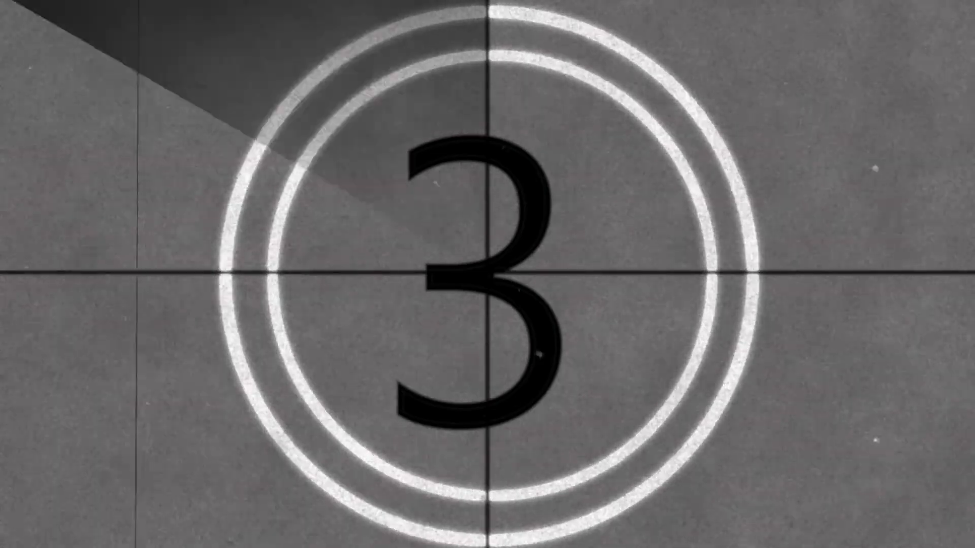